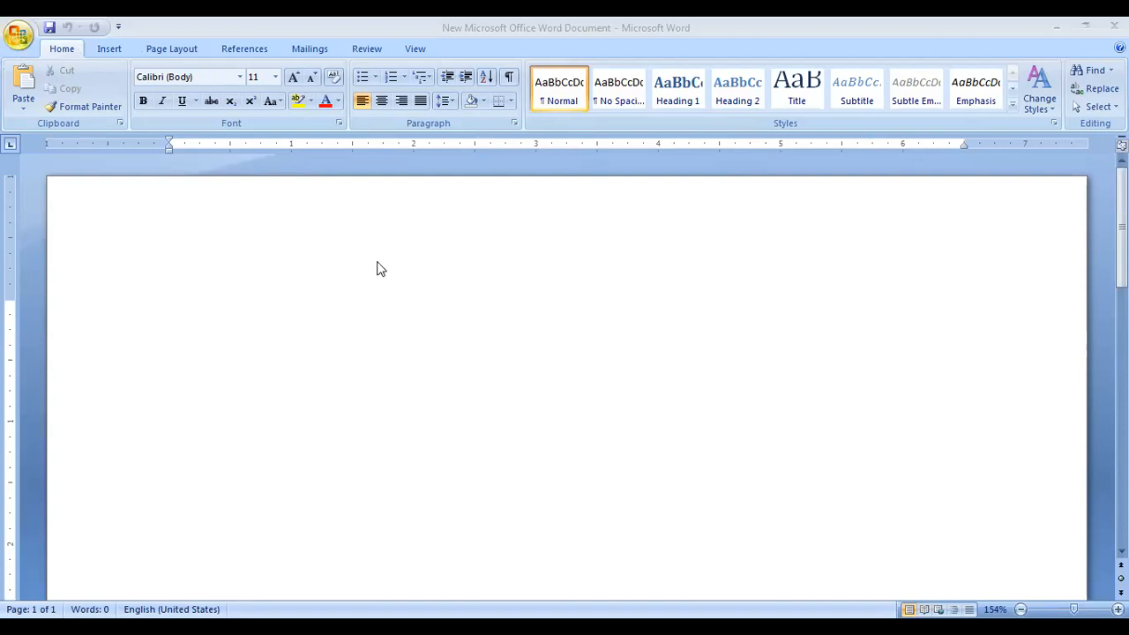
Insert the built-in Tiles header, with its title and year placeholders, at the top of the page.
left_click(17, 35)
left_click(58, 50)
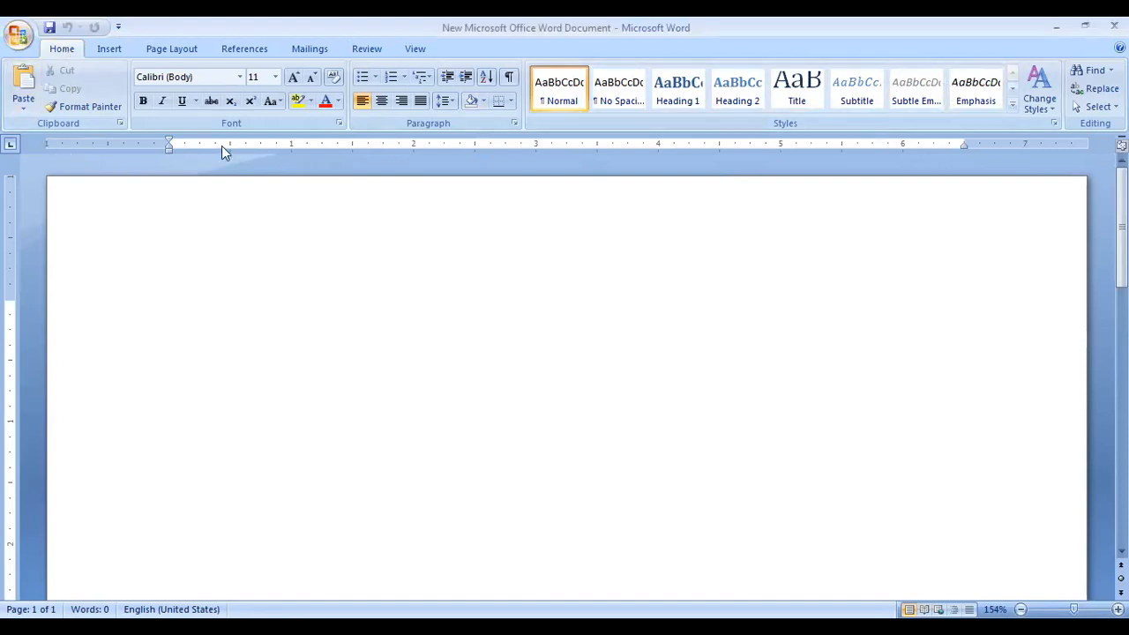
left_click(109, 48)
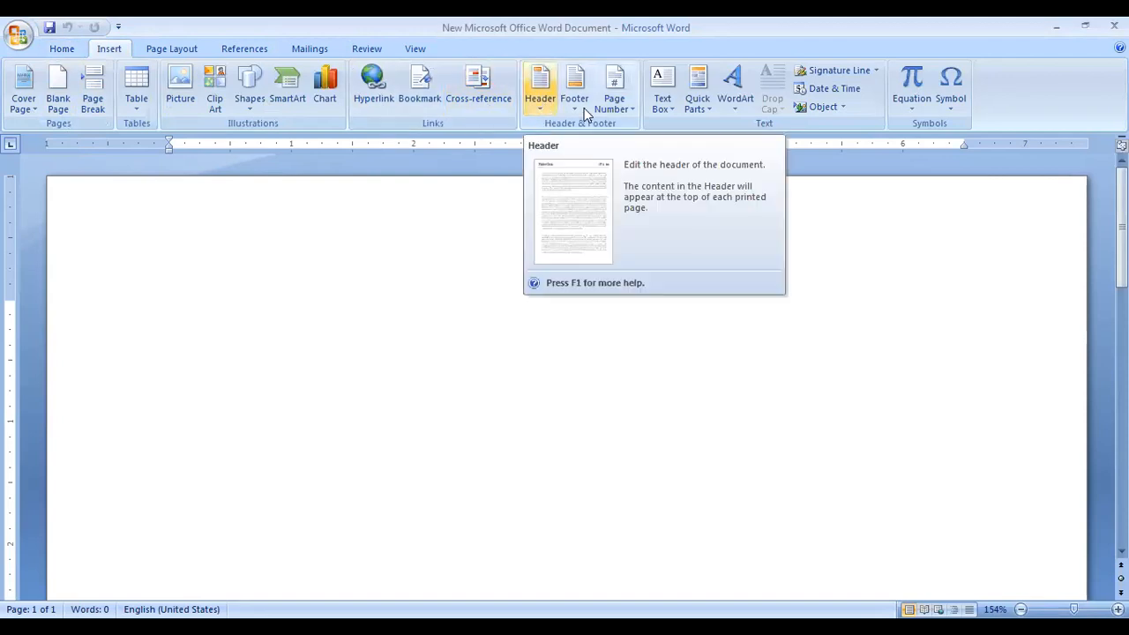
left_click(541, 99)
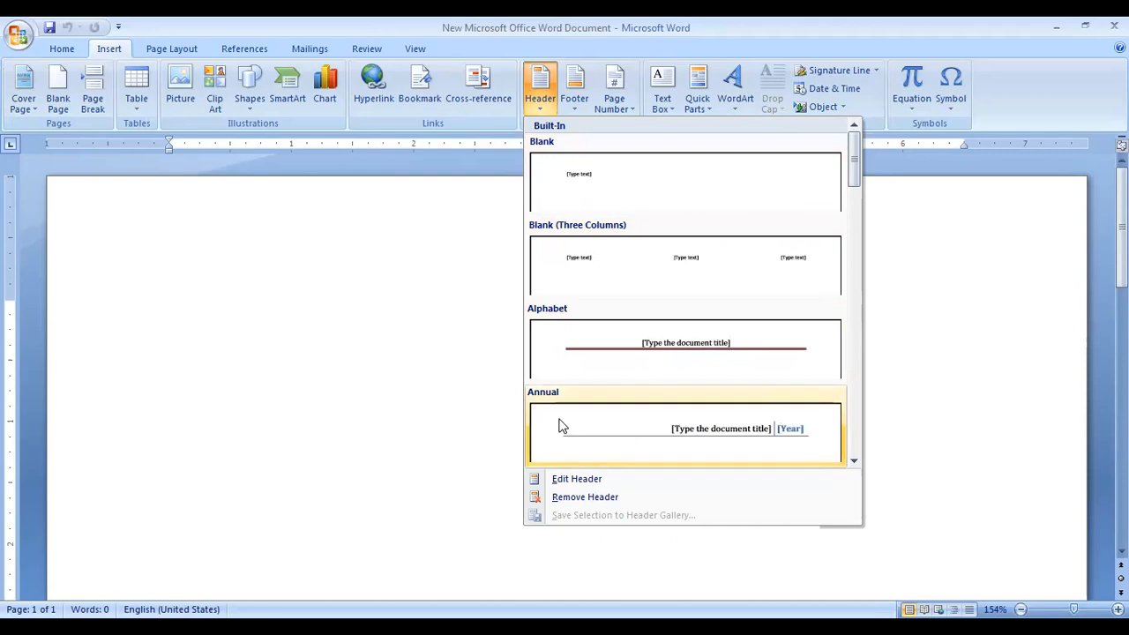
scroll(743, 418, "down", 10)
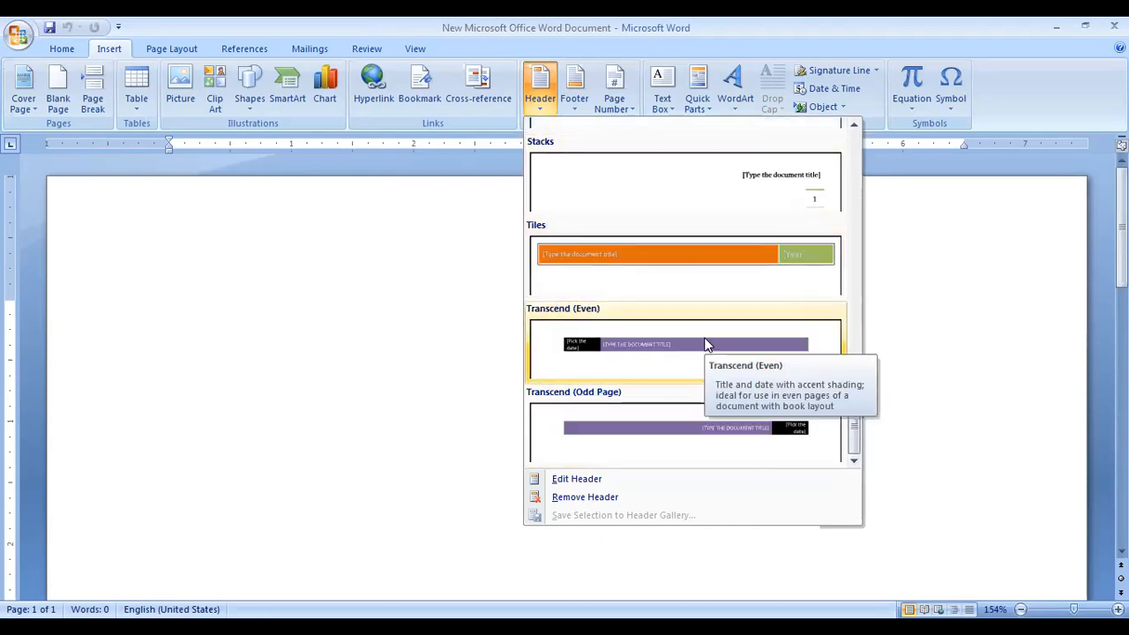
scroll(705, 344, "up", 3)
scroll(813, 375, "up", 3)
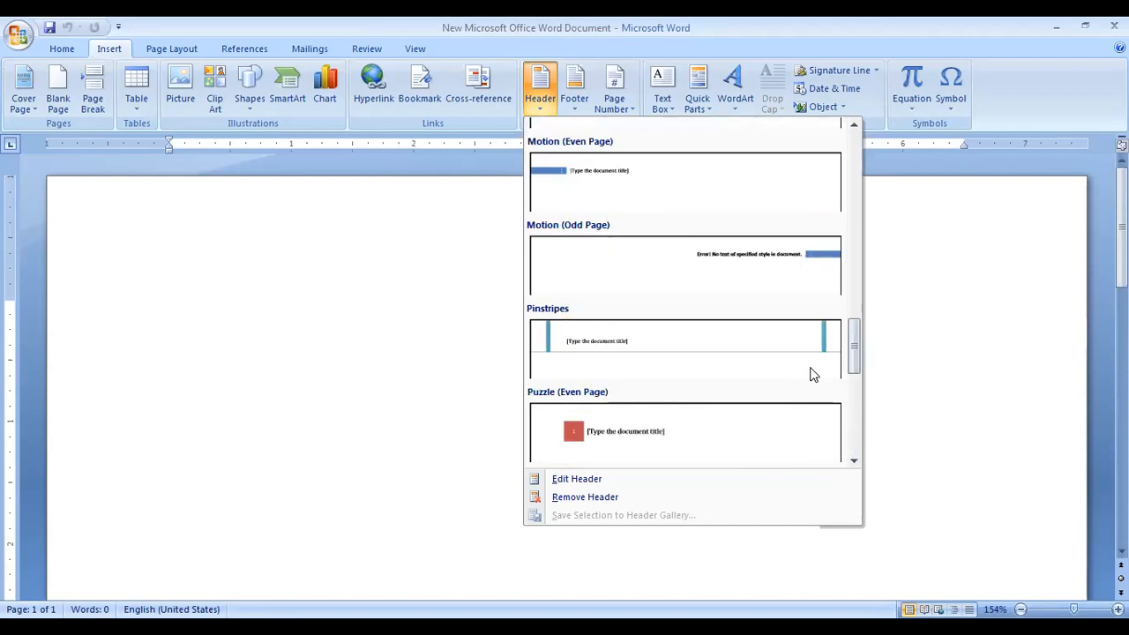
scroll(813, 374, "up", 3)
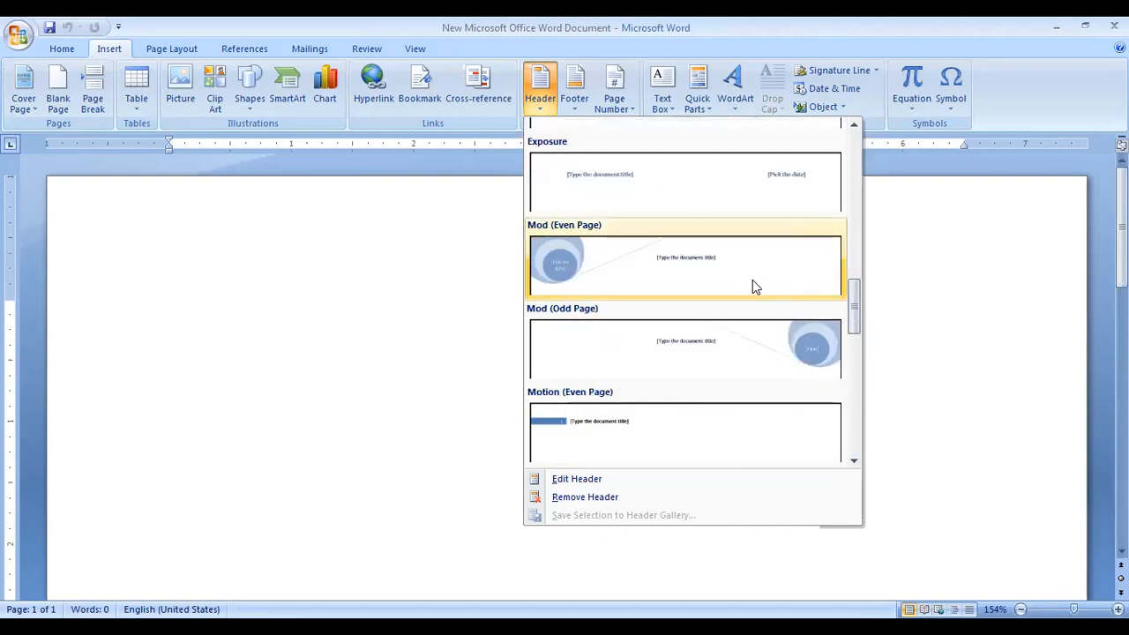
scroll(753, 280, "up", 3)
scroll(752, 280, "up", 3)
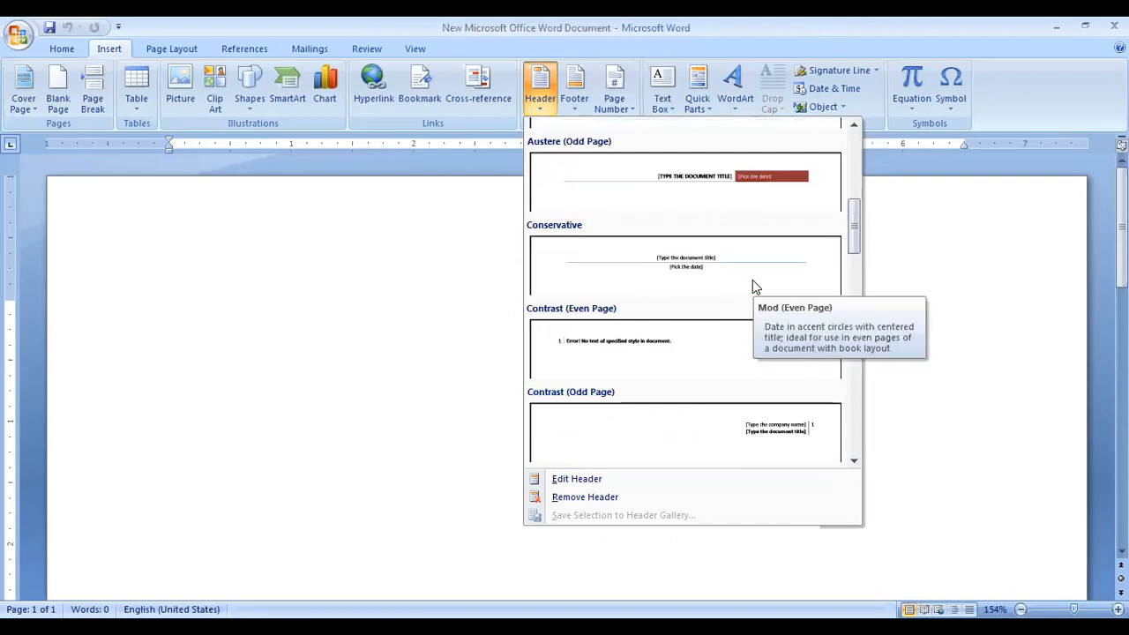
scroll(752, 283, "up", 3)
scroll(754, 286, "up", 2)
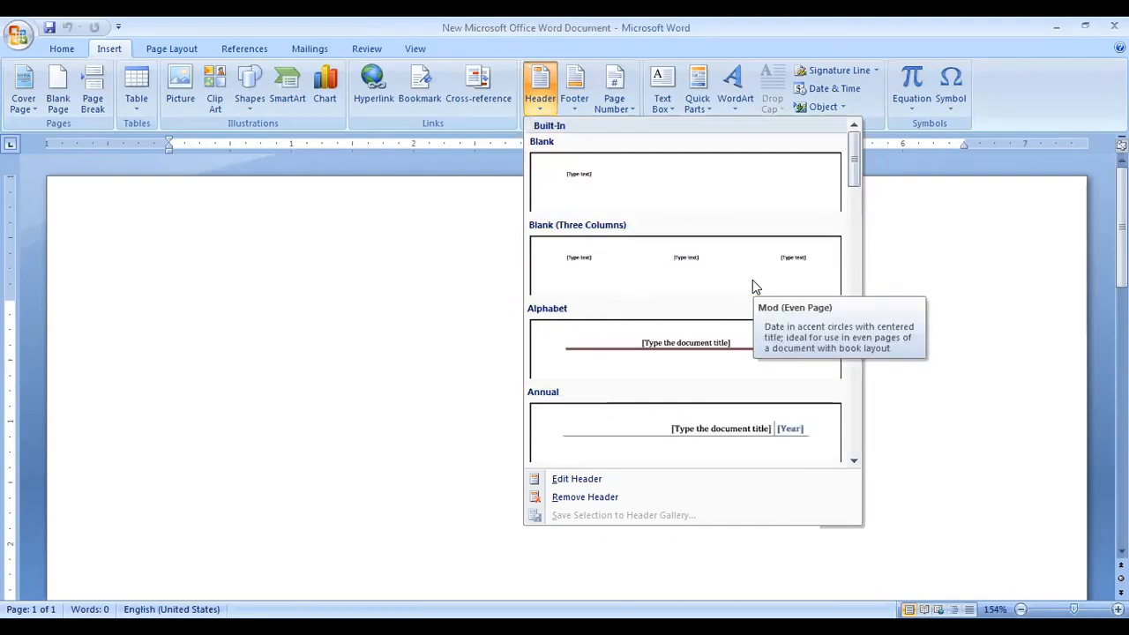
scroll(755, 283, "down", 6)
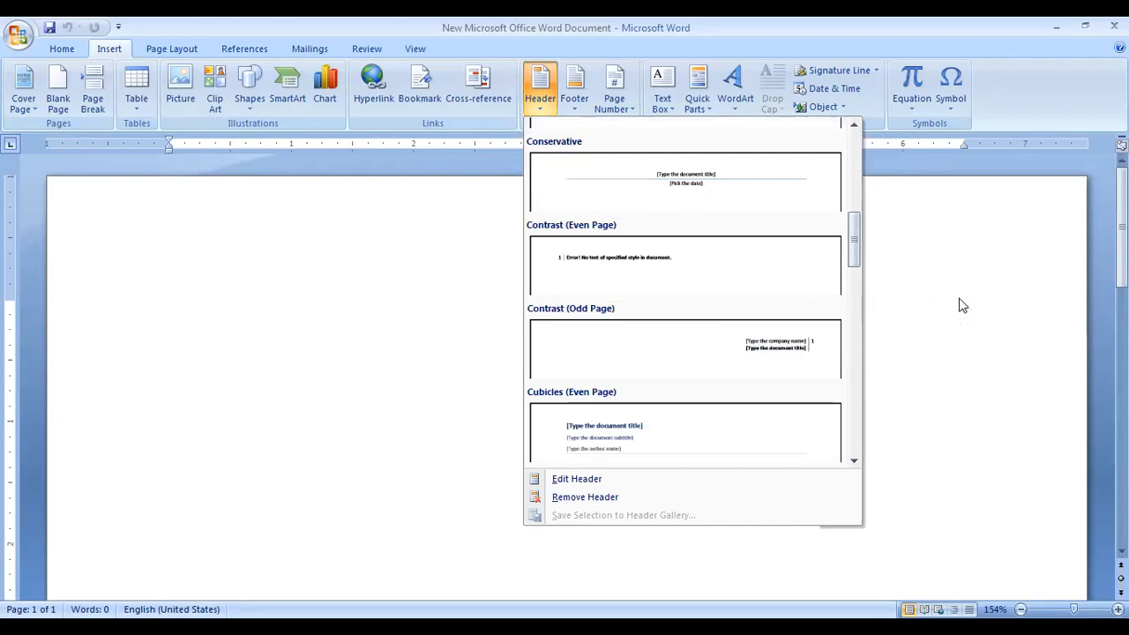
scroll(831, 324, "down", 3)
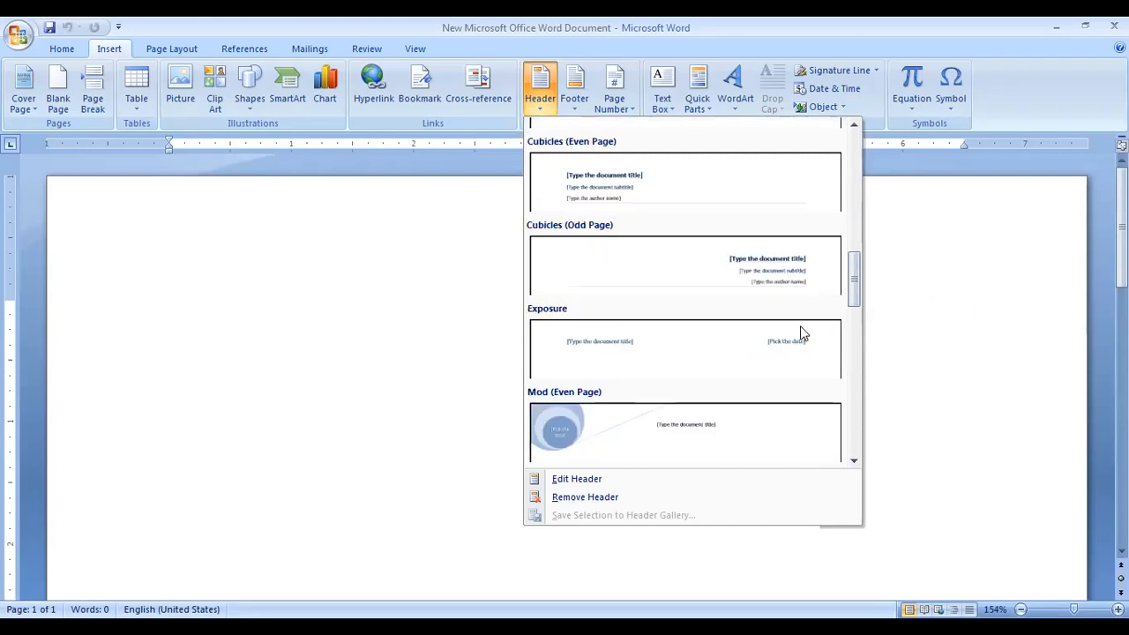
scroll(748, 335, "down", 6)
scroll(747, 339, "down", 3)
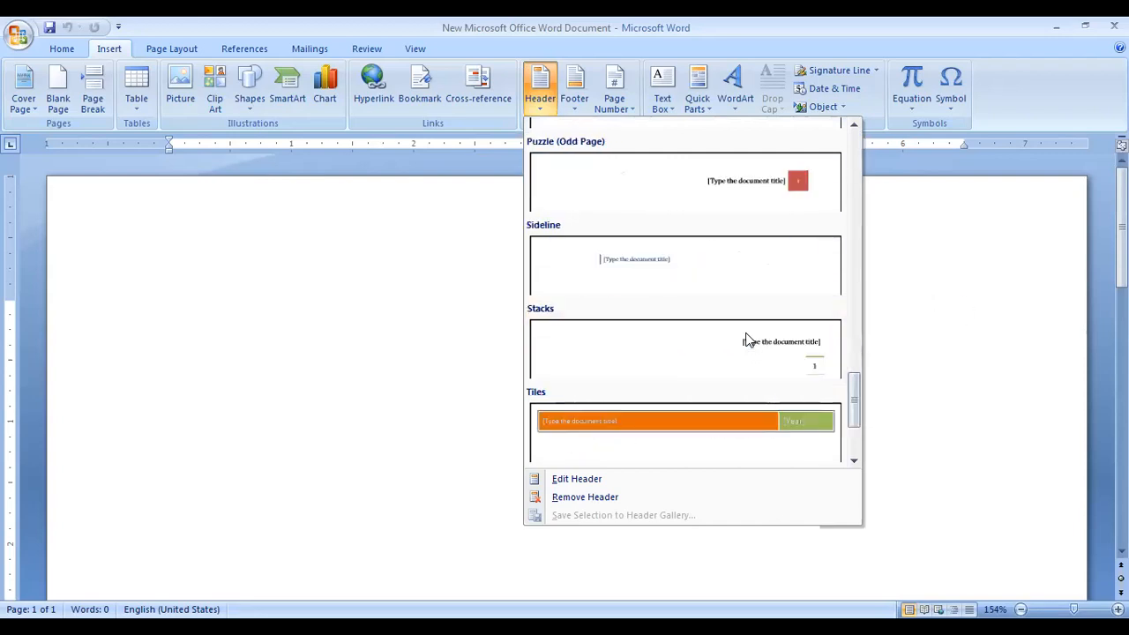
left_click(689, 425)
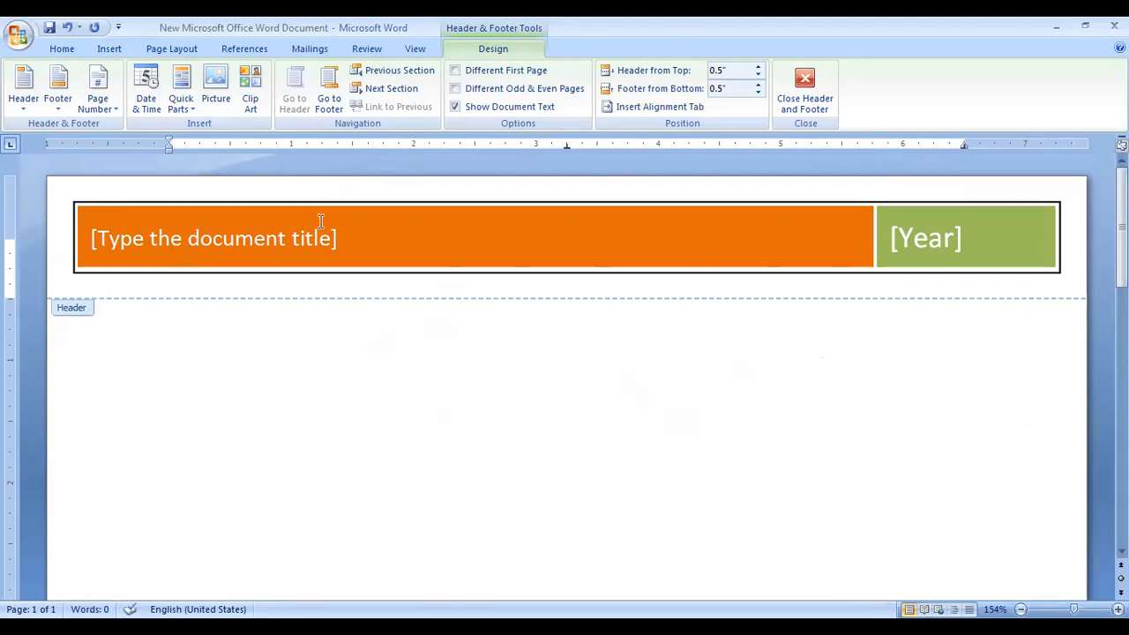
Fill the header title with 'Basic Computer Course' and the year box with 2021.
left_click(156, 236)
type("Basic Cpm")
key("BackSpace")
key("BackSpace")
type("omputer")
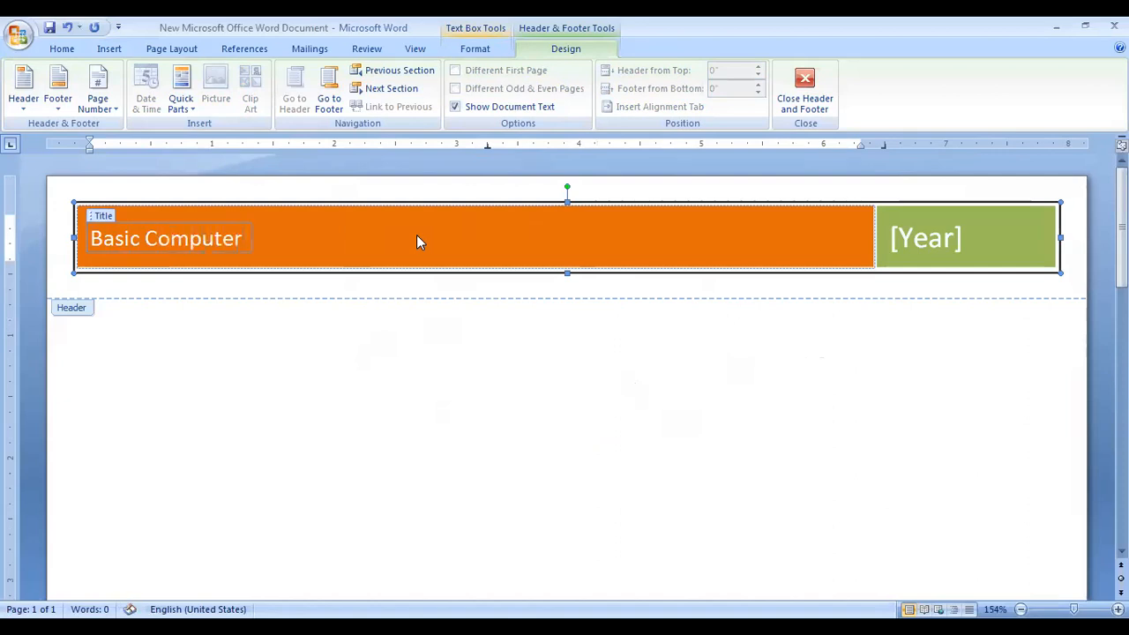
type(" Corse")
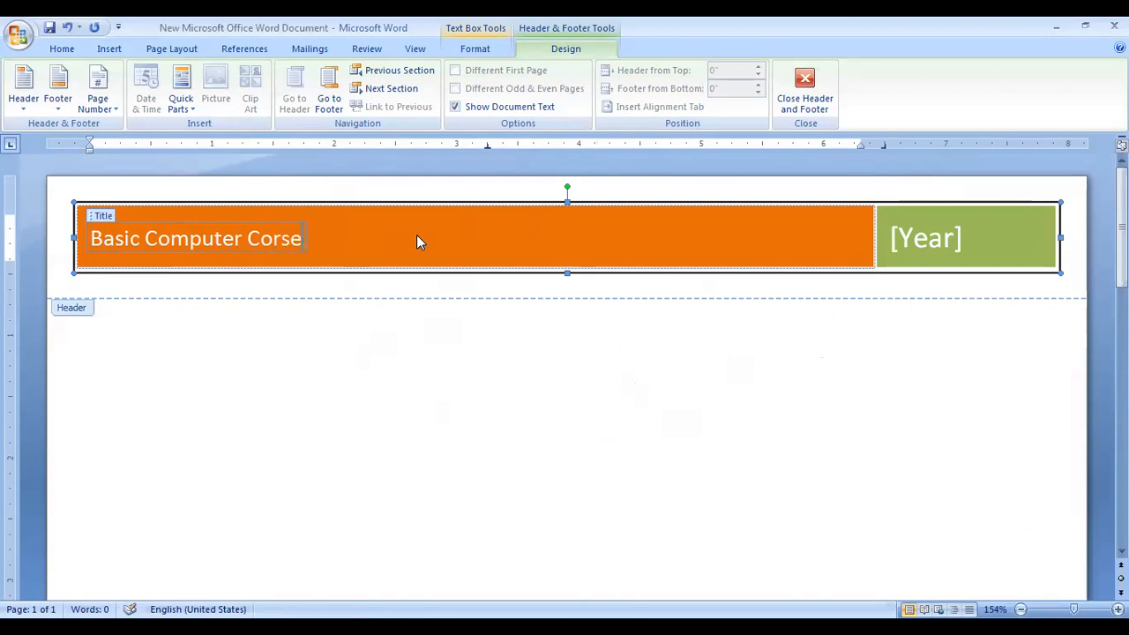
type("u")
left_click(950, 255)
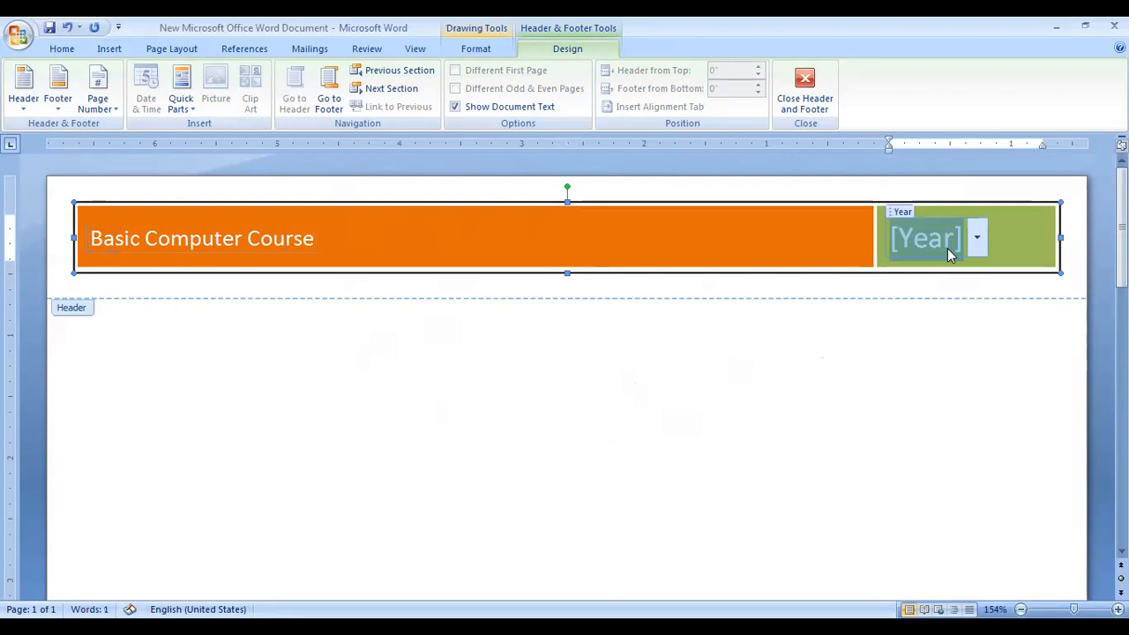
type("2021")
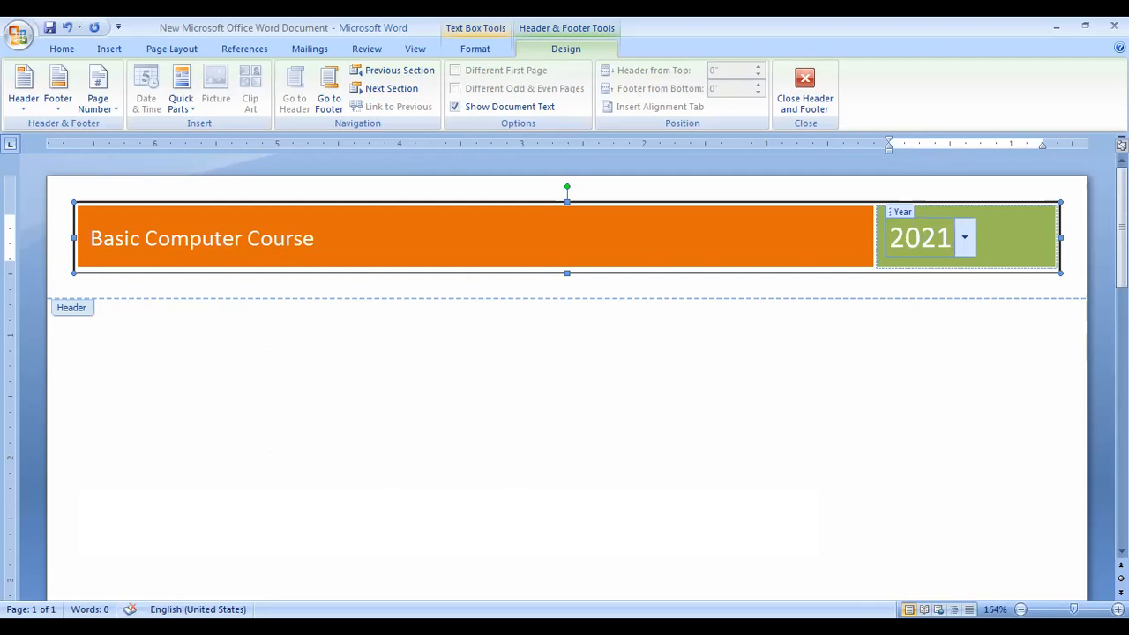
mouse_move(1122, 227)
left_mouse_down()
mouse_move(1122, 444)
mouse_move(1122, 227)
left_mouse_up()
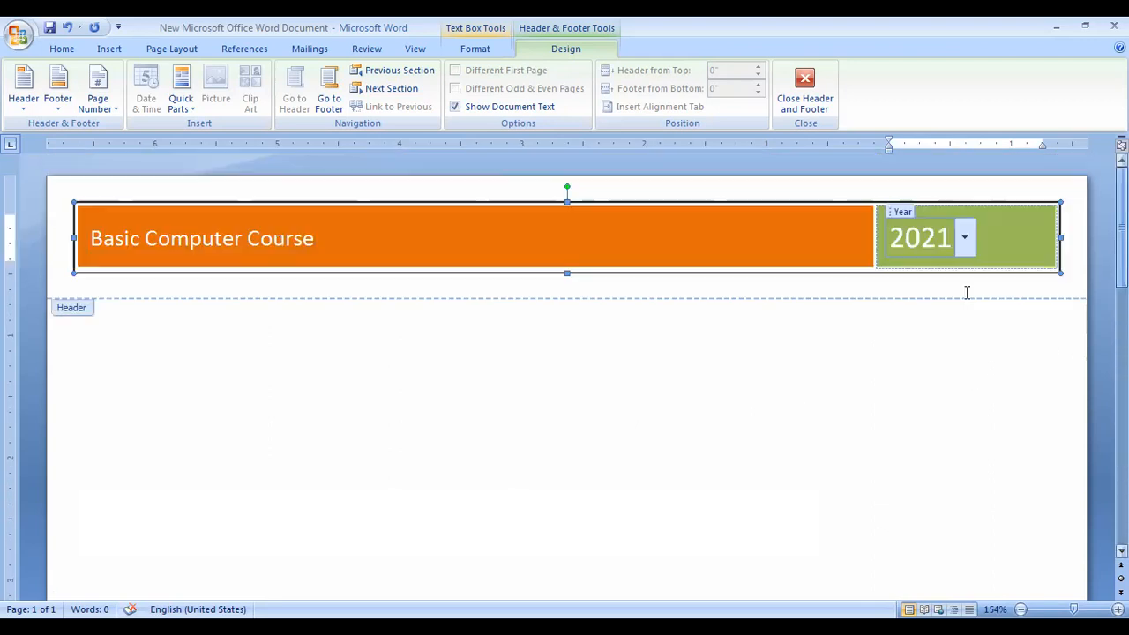
Return to the body and type the first greeting 'Hello There! @!', fixing its spacing.
double_click(177, 333)
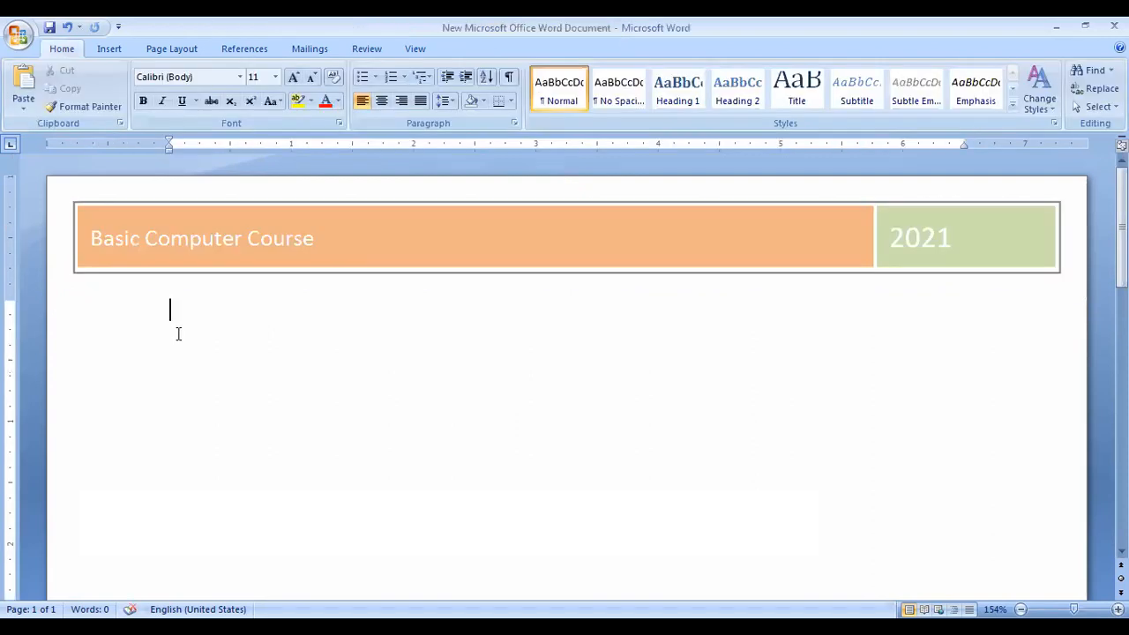
type("Hello There !@!")
key("Return")
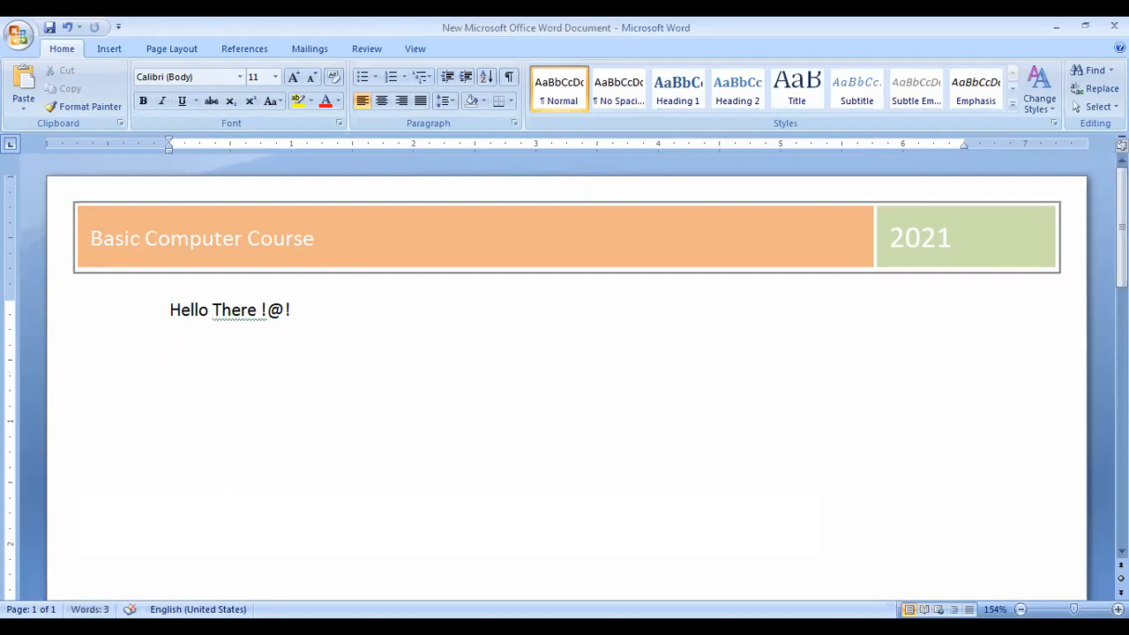
key("Up")
key("Right")
key("Right")
key("Right")
key("Right")
key("Right")
key("Right")
key("Right")
key("Right")
key("Right")
left_click(262, 312)
key("BackSpace")
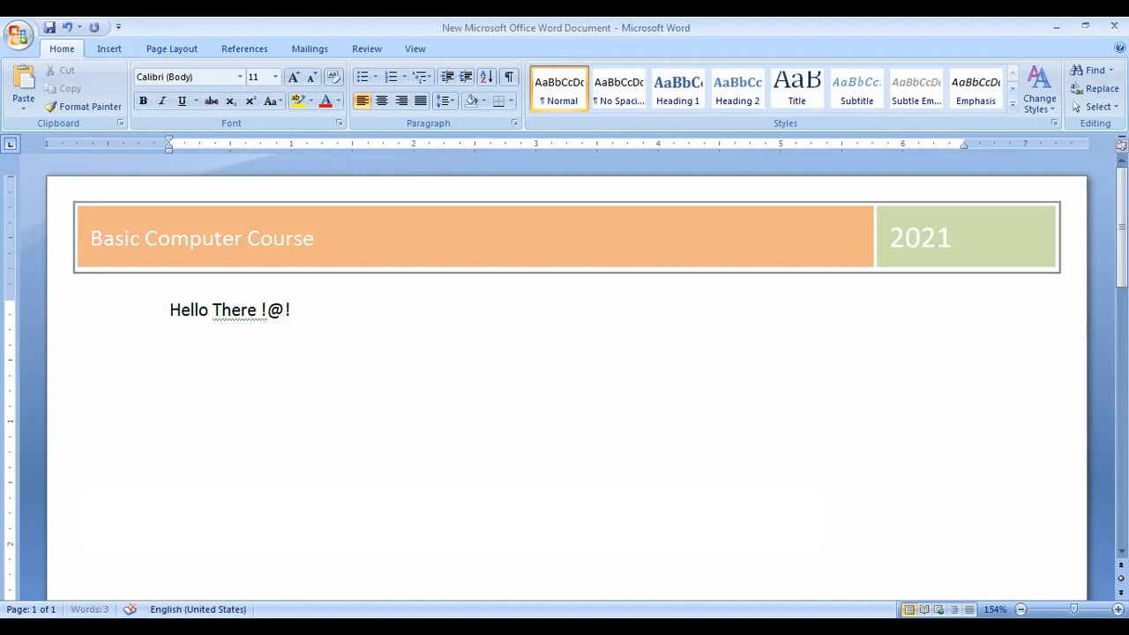
key("Return")
key("BackSpace")
key("Left")
key("BackSpace")
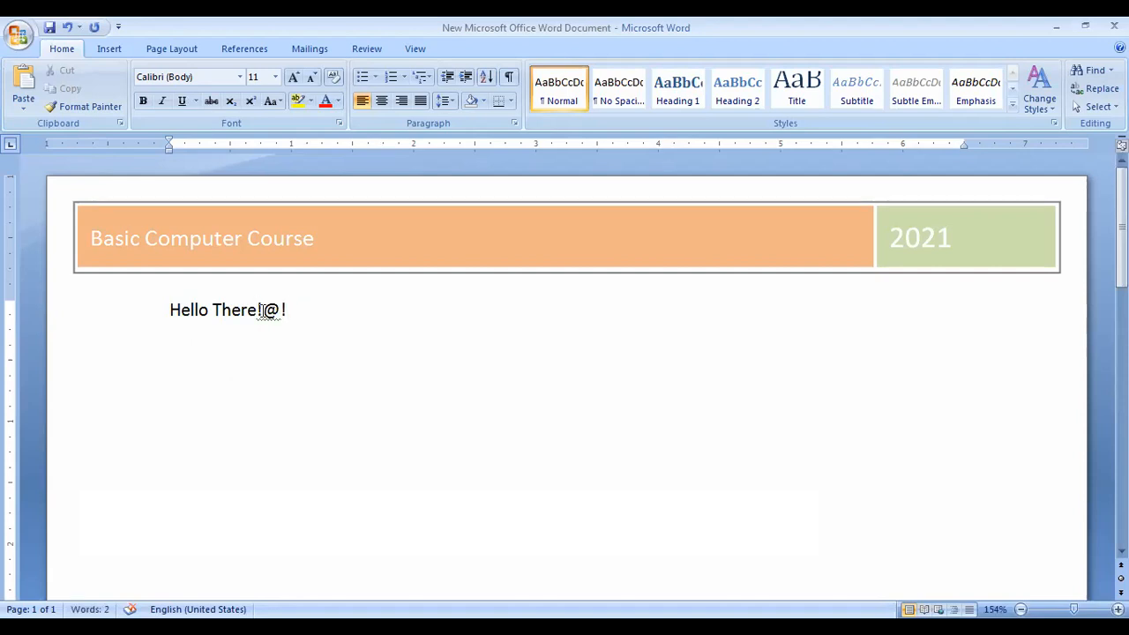
left_click(264, 311)
Add the second line 'How are you all ?' with an empty line below it.
left_click(337, 311)
key("Return")
type("How ar")
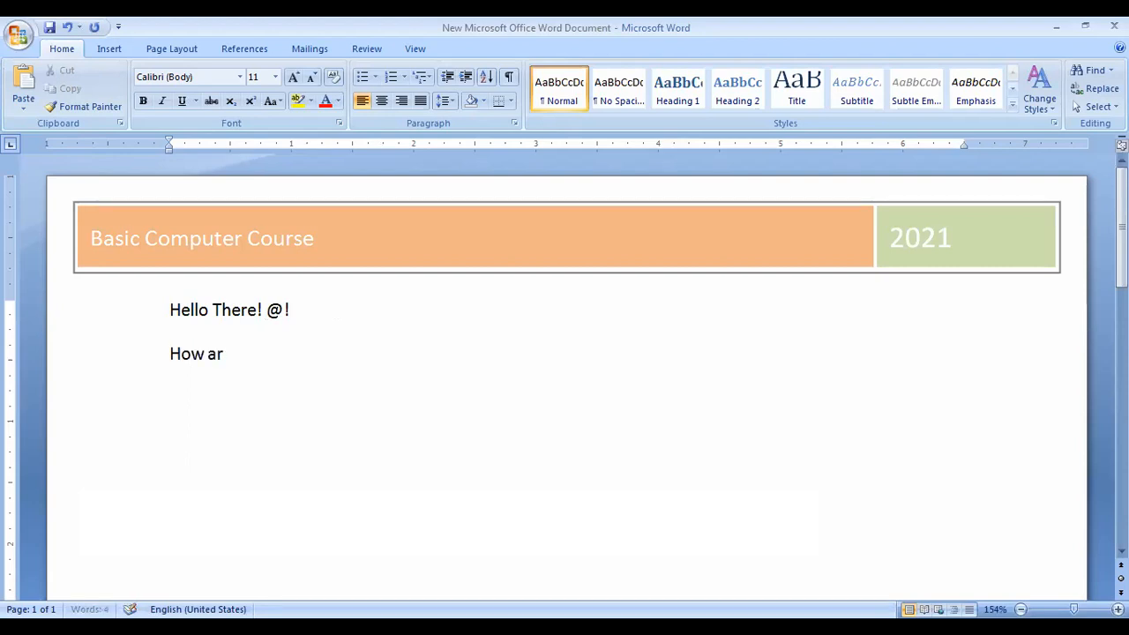
type("e you all ?")
key("Return")
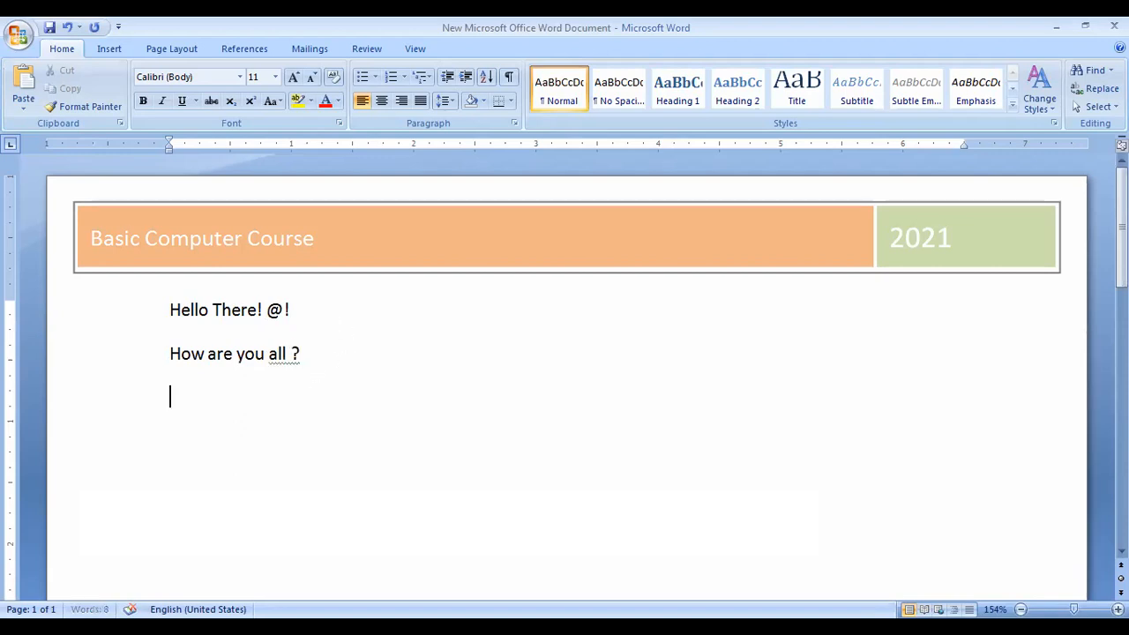
Insert a page break after the greetings, then go back to the top of page 1.
left_click(110, 49)
left_click(93, 97)
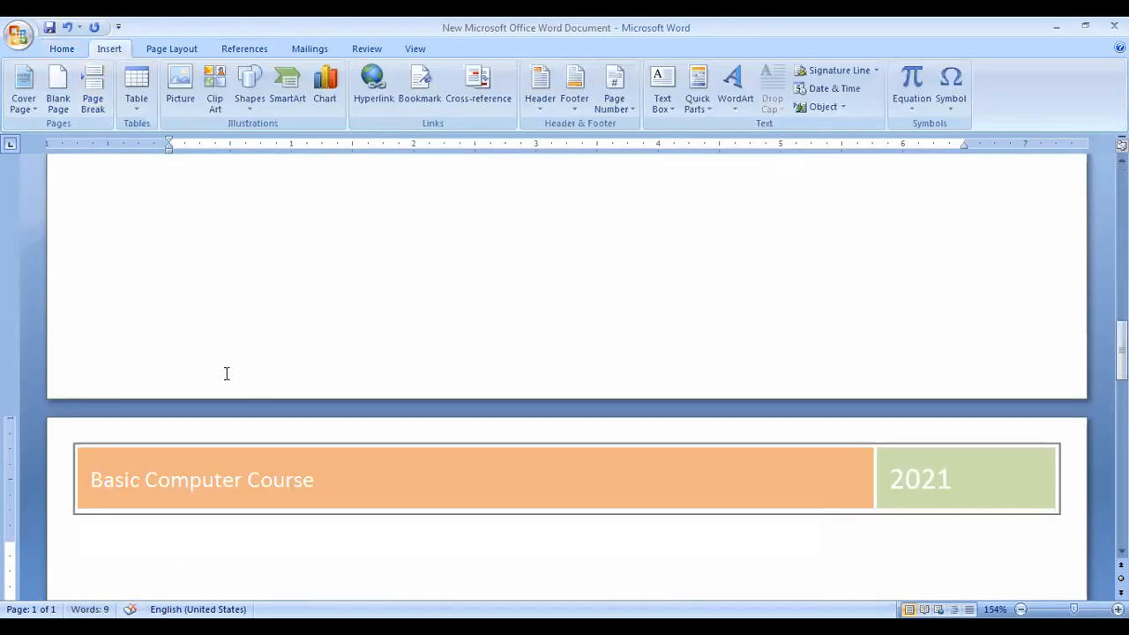
scroll(226, 374, "down", 19)
left_click_drag(1121, 507, 1121, 388)
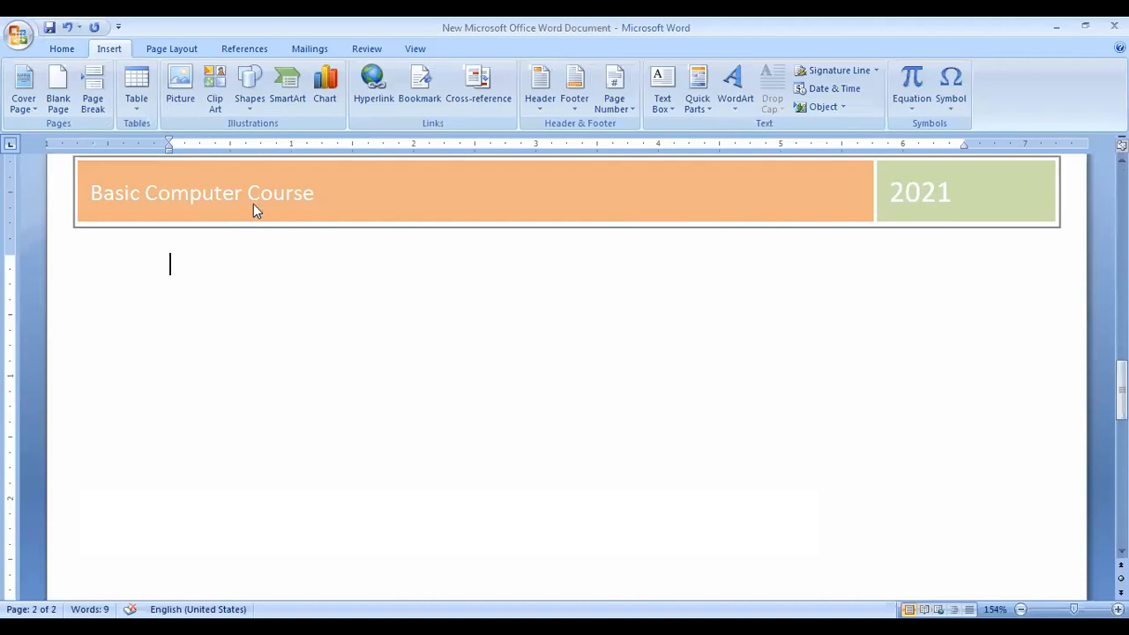
left_click_drag(1121, 386, 1121, 194)
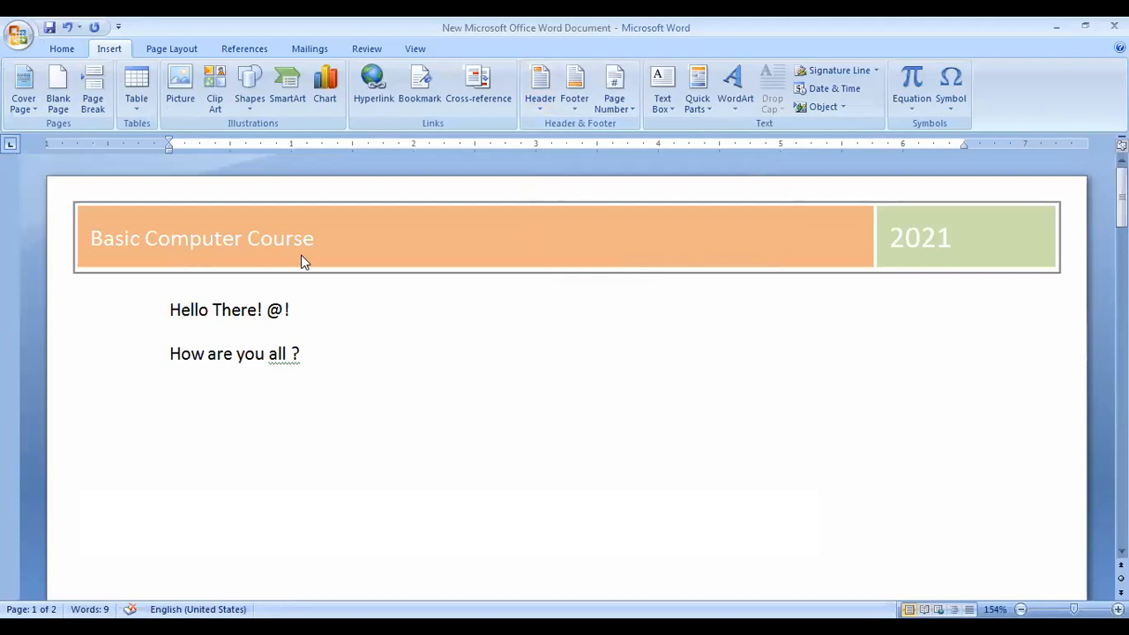
Insert the built-in Tiles footer with its company-address placeholder and page number.
left_click(575, 102)
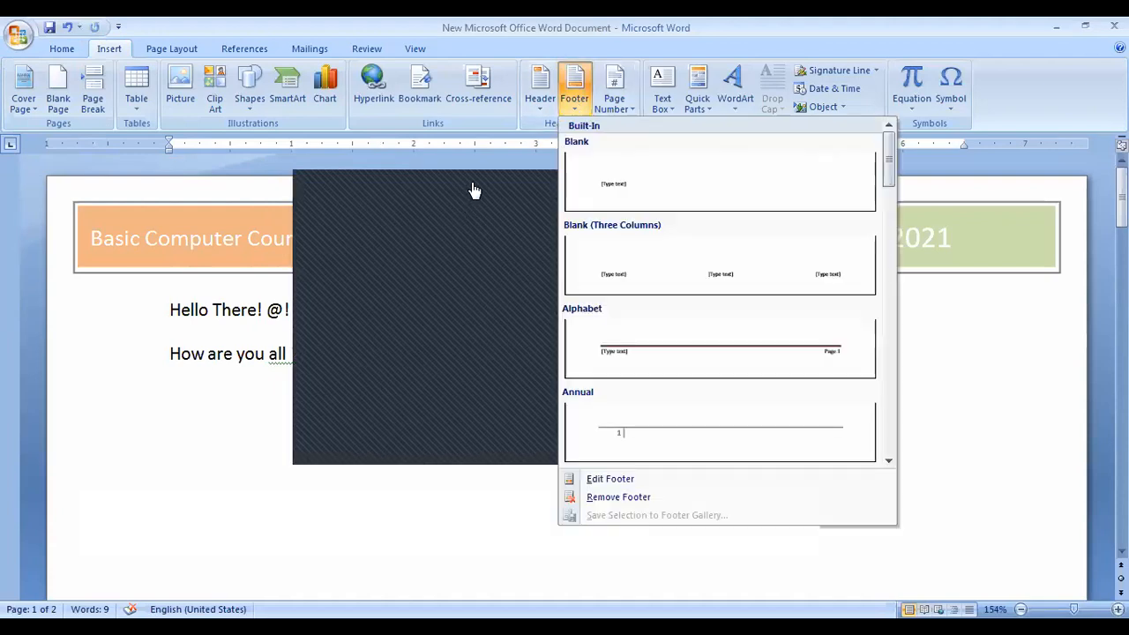
left_click(820, 190)
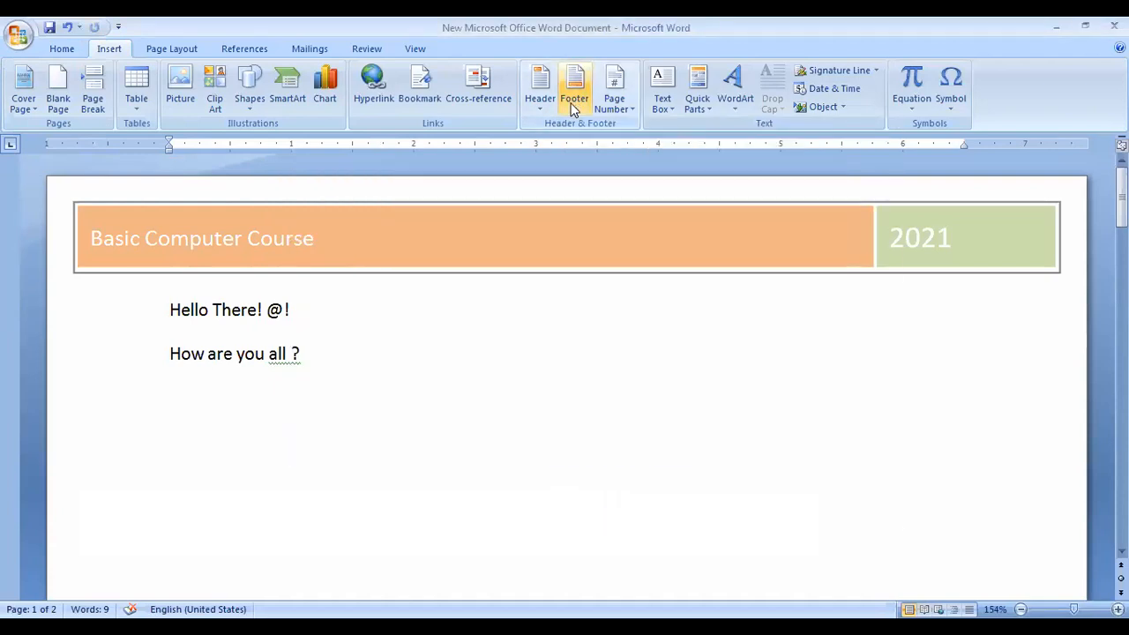
left_click(574, 104)
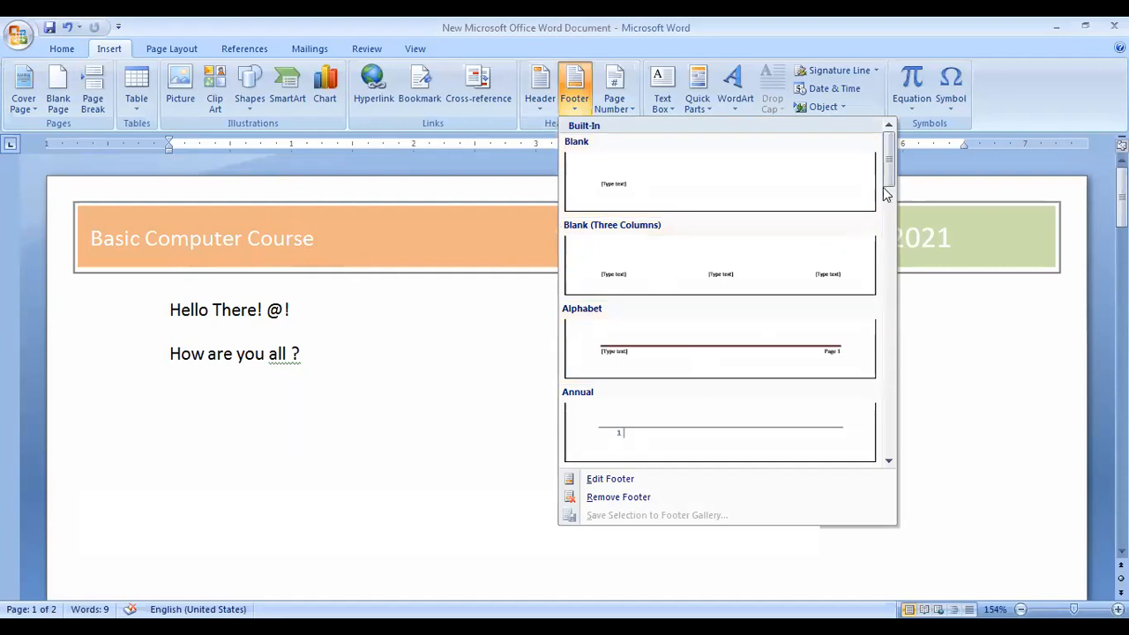
left_click_drag(884, 169, 873, 453)
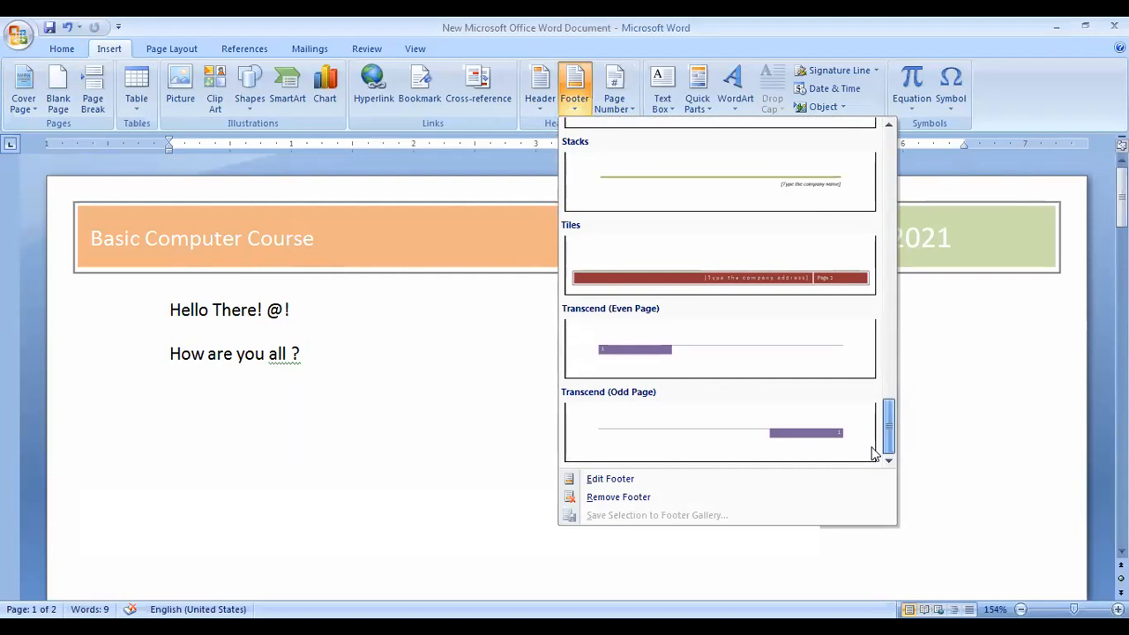
left_click(747, 276)
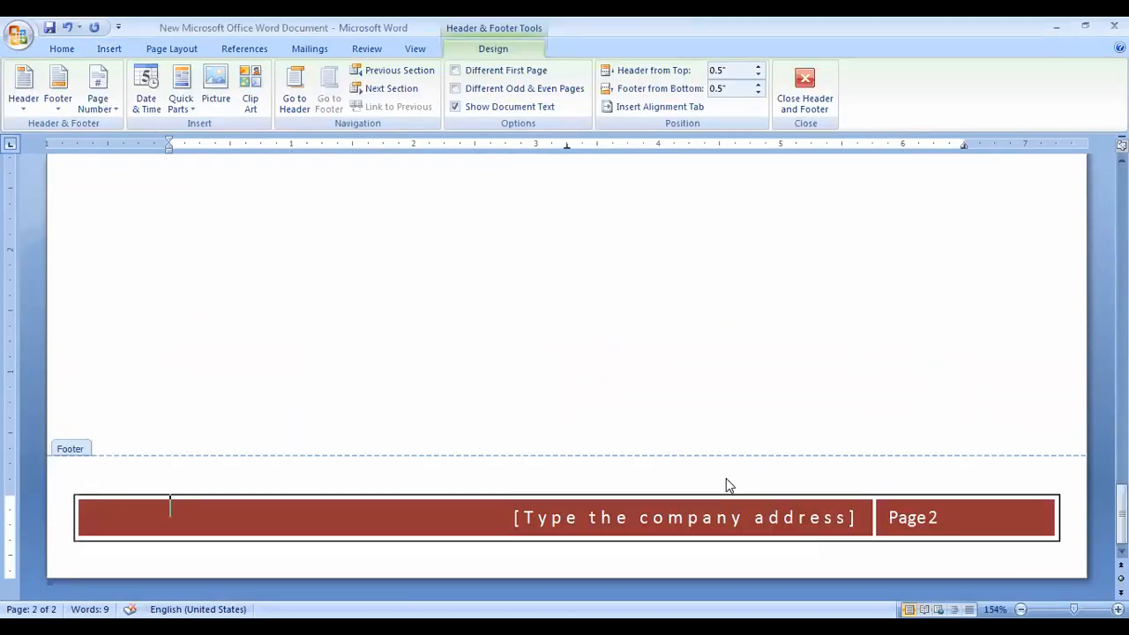
Enter the college's name and location, Sri Chamkaur Sahib, in the footer address placeholder.
left_click(595, 517)
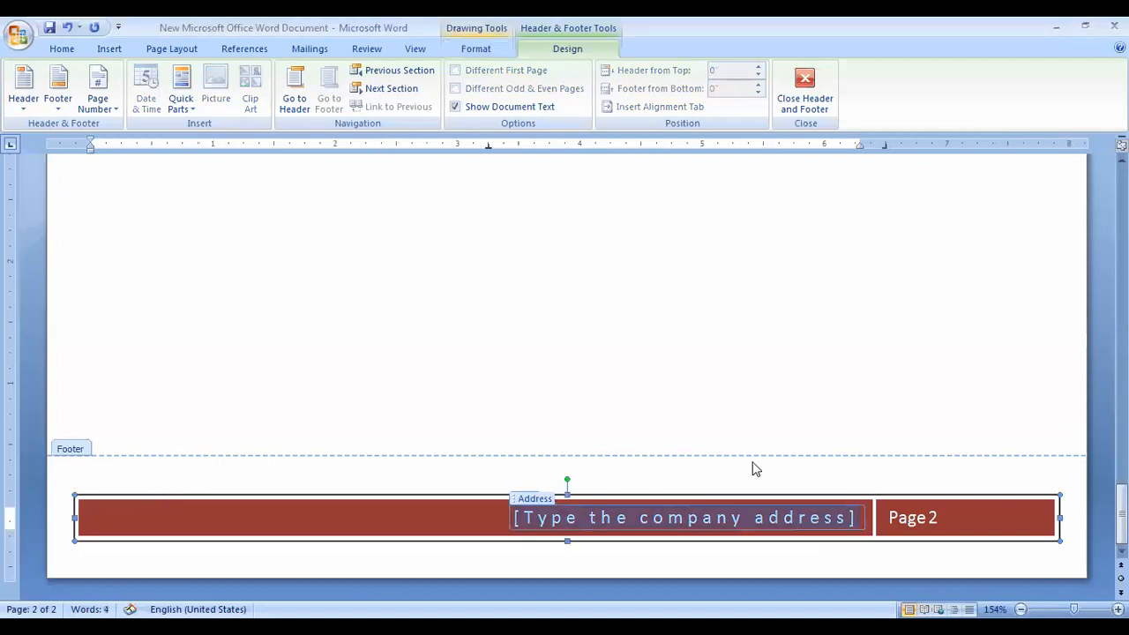
type("Bibi Sharan Kaur Kg")
key("BackSpace")
type("halsa College,")
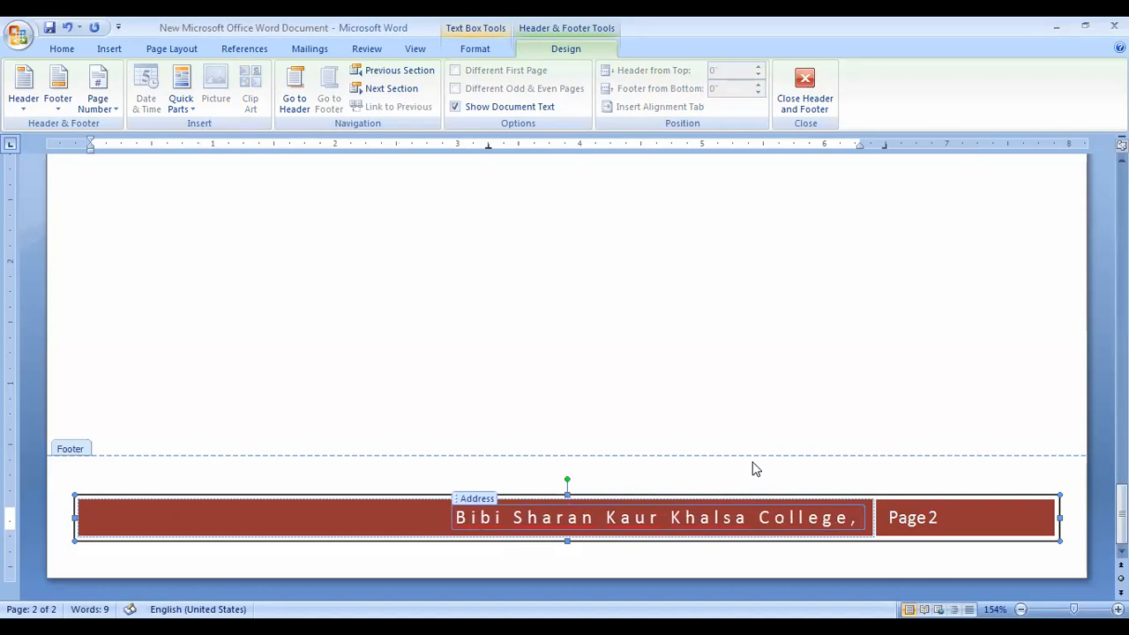
type(" Sri Cham")
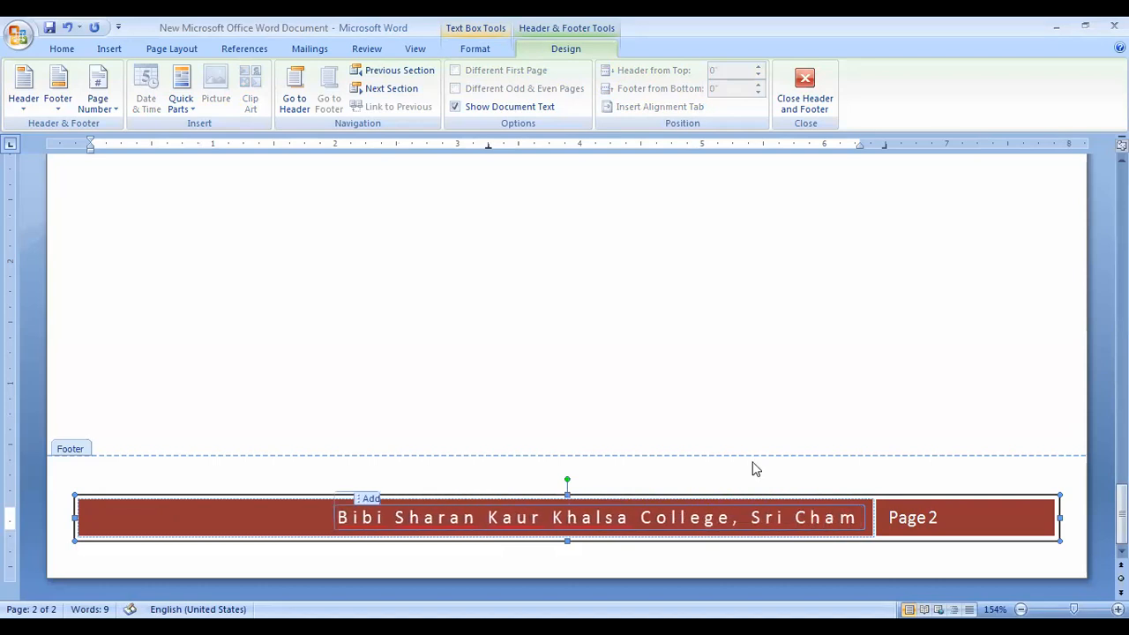
type("kaur Sa")
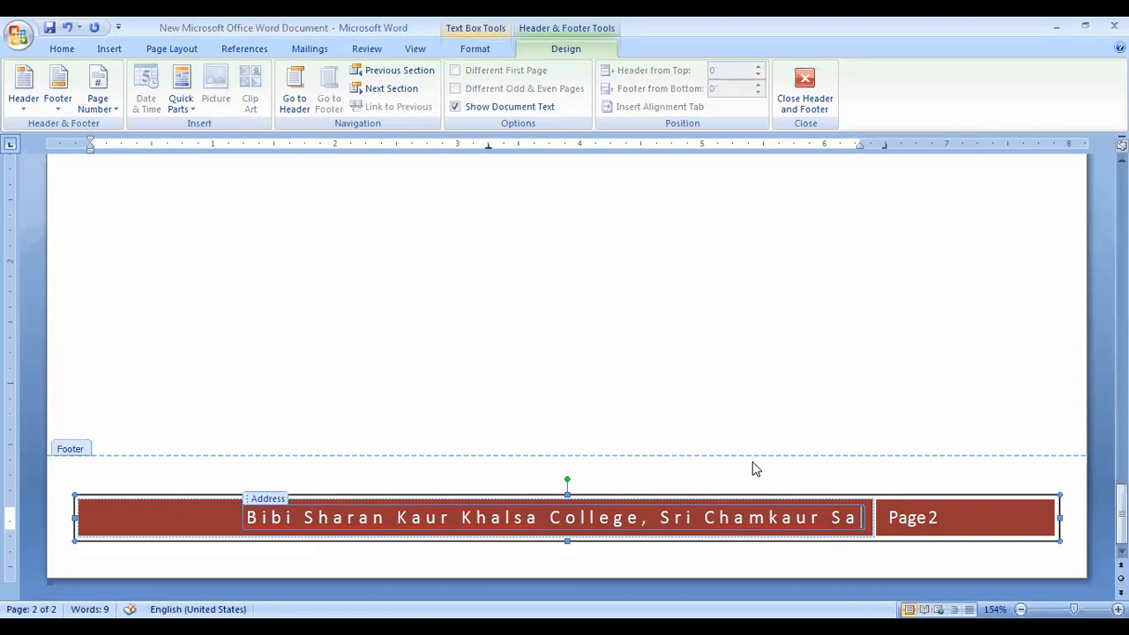
type("hib")
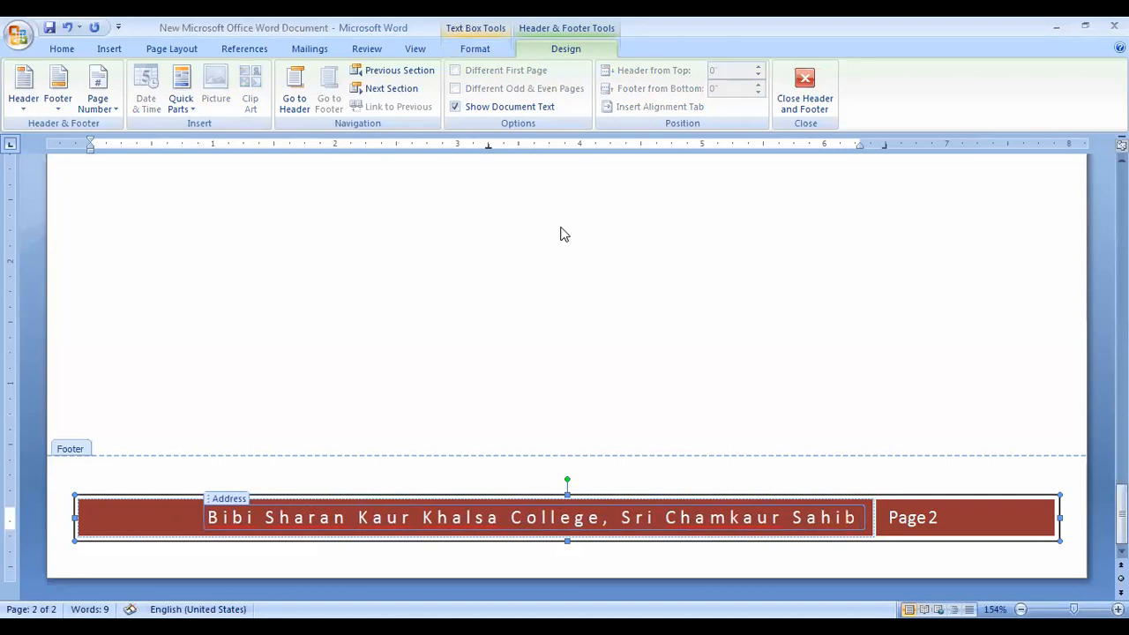
Delete the space in the page-number box so the footers read Page1 and Page2.
left_click(916, 521)
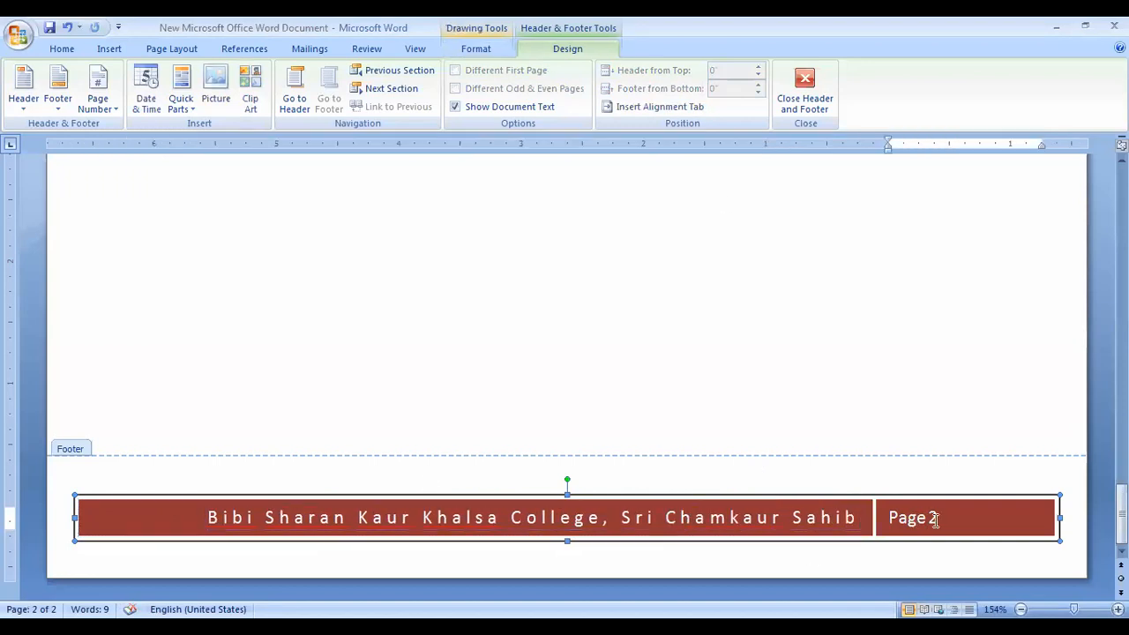
key("Delete")
left_click_drag(1123, 515, 1122, 334)
left_click(940, 459)
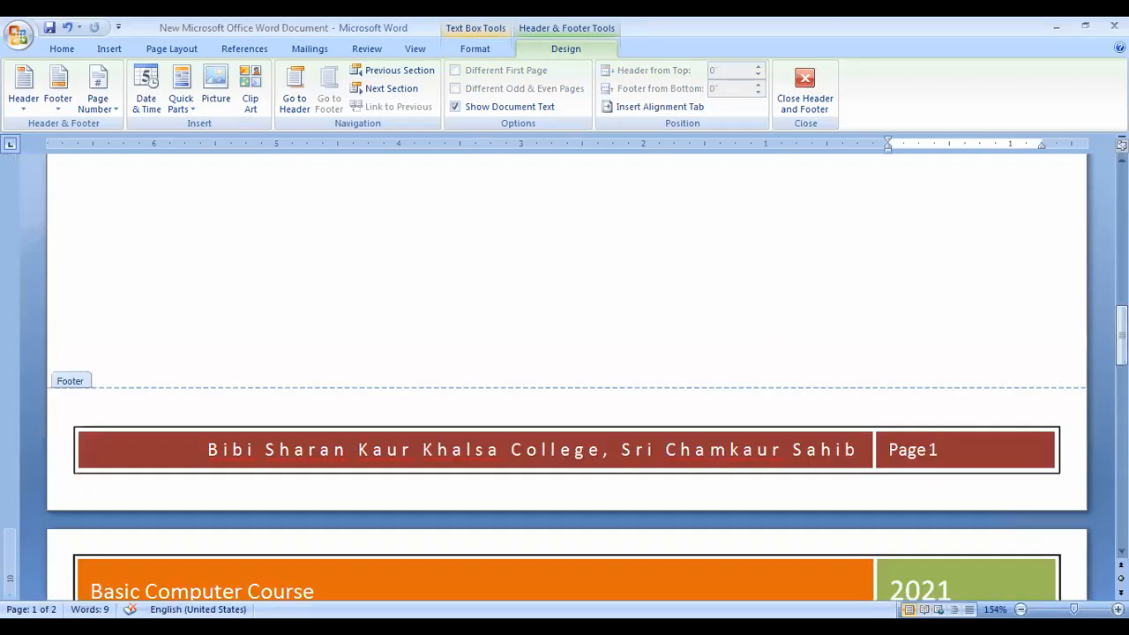
left_click_drag(1122, 333, 1123, 194)
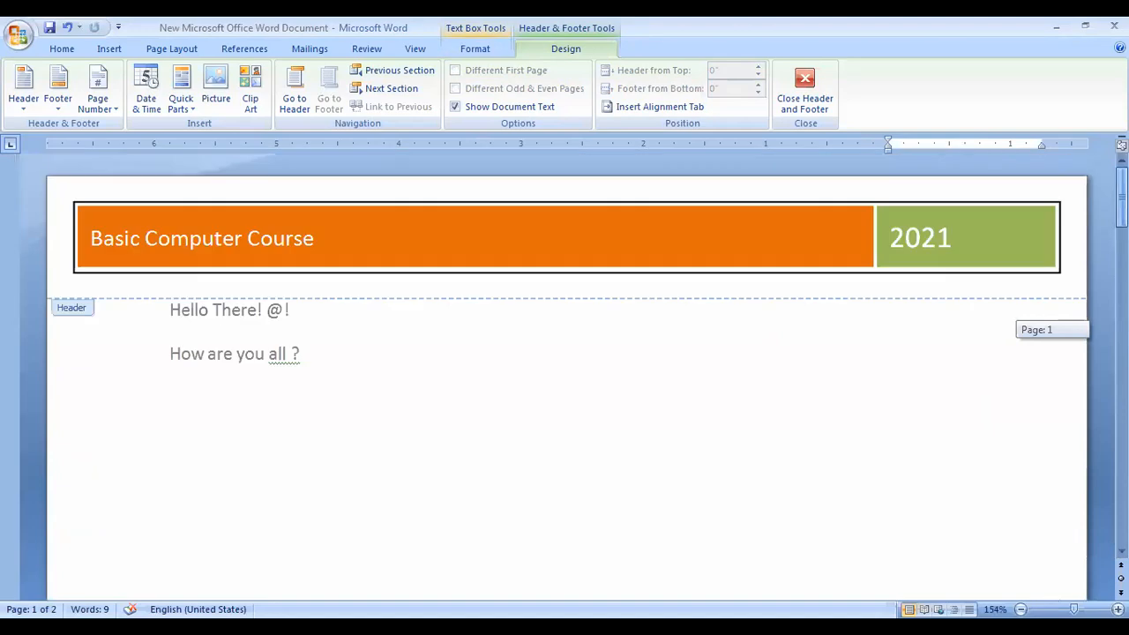
left_click(172, 50)
left_click(109, 48)
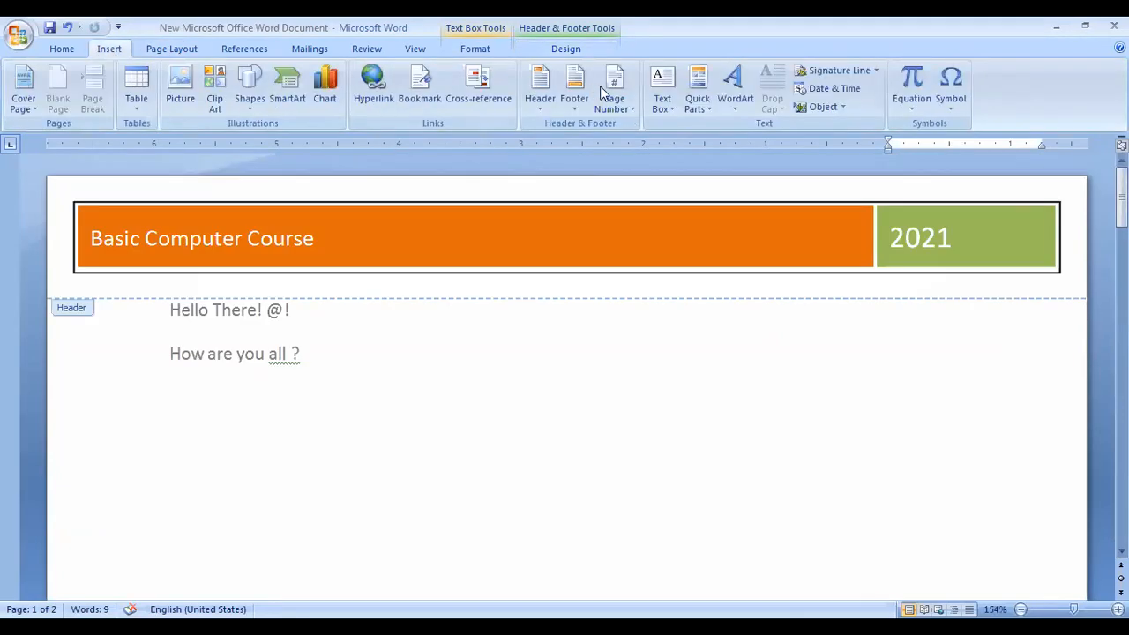
left_click(617, 104)
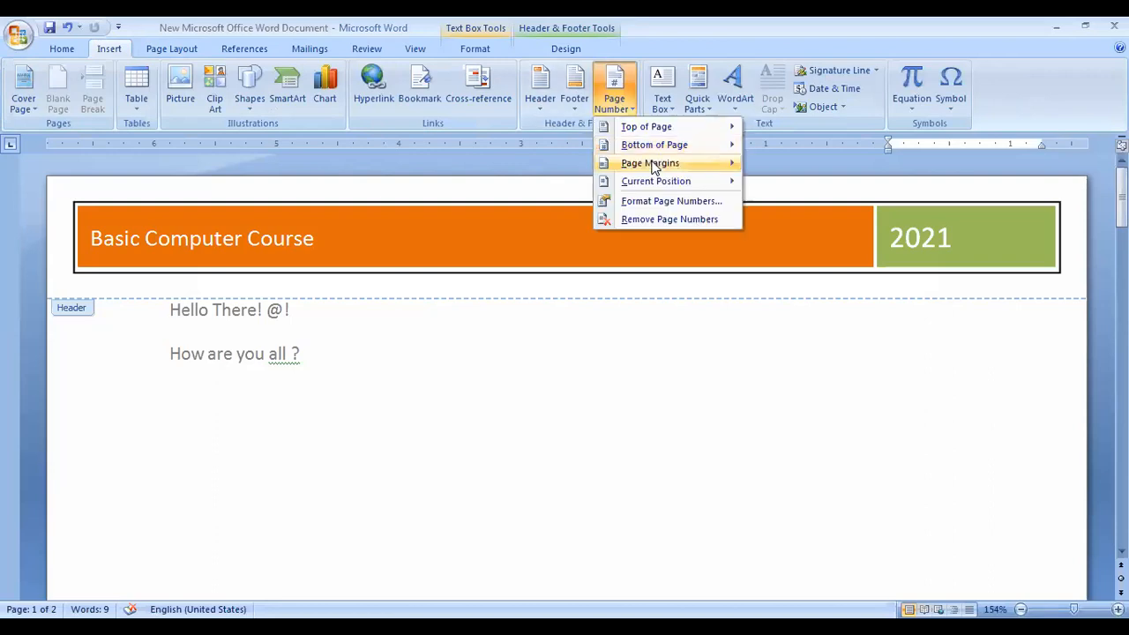
mouse_move(650, 151)
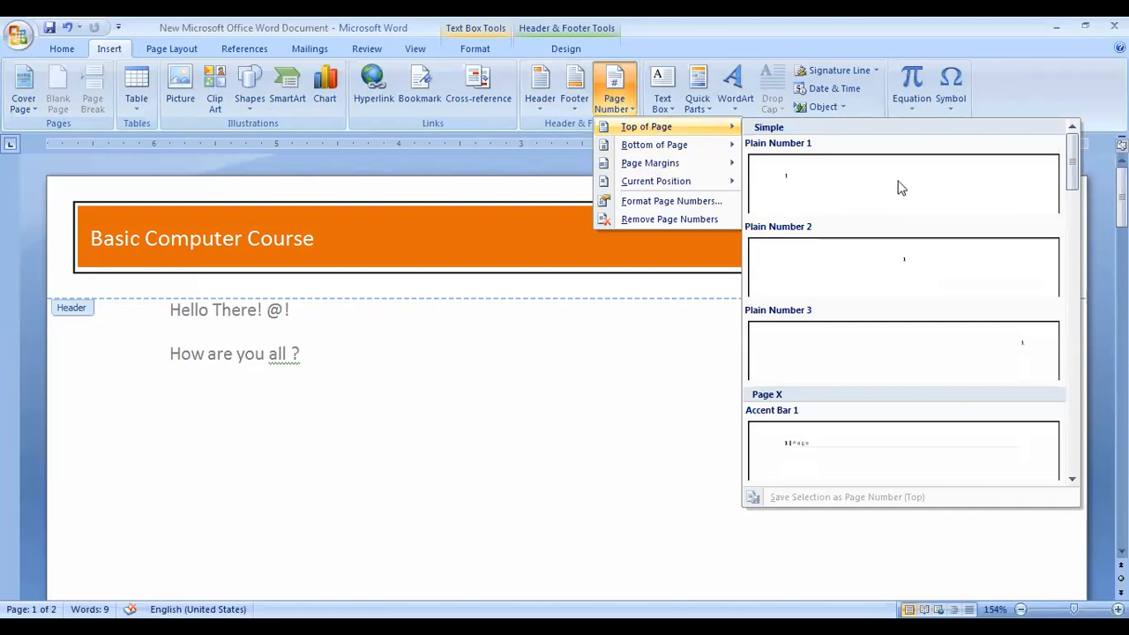
left_click_drag(1075, 176, 1098, 329)
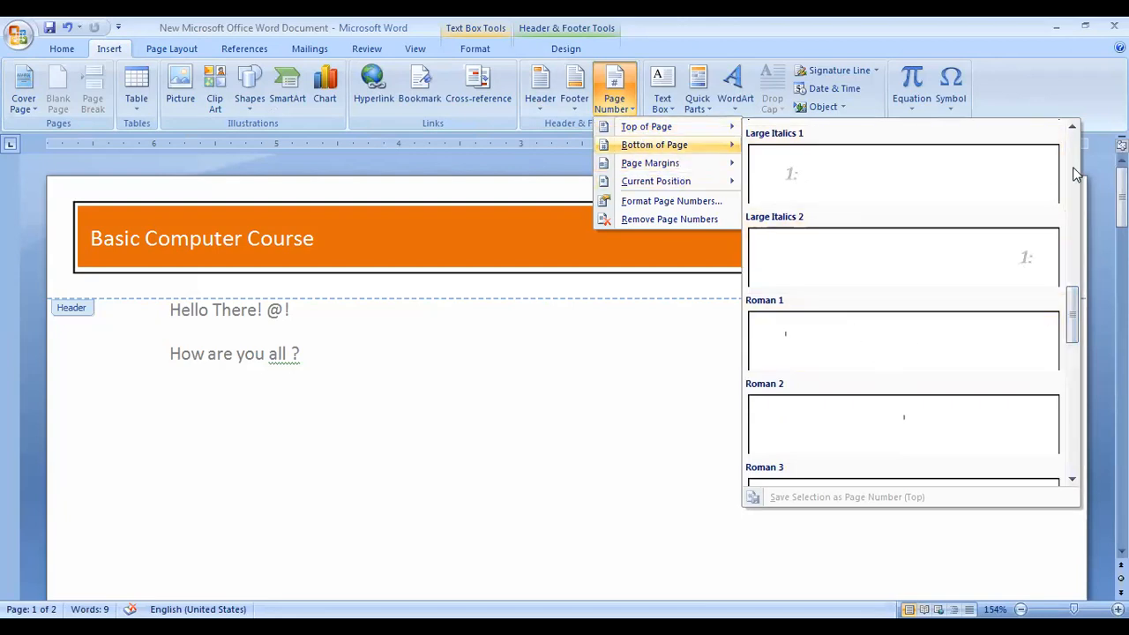
left_click_drag(1074, 174, 1066, 316)
scroll(1063, 315, "down", 3)
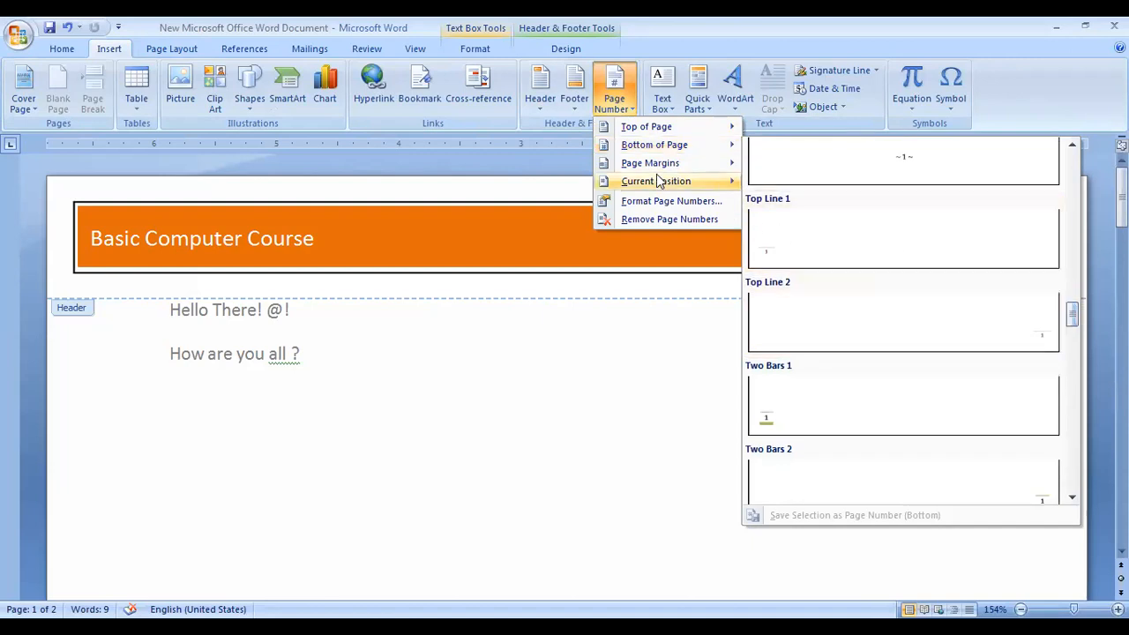
left_click(1082, 236)
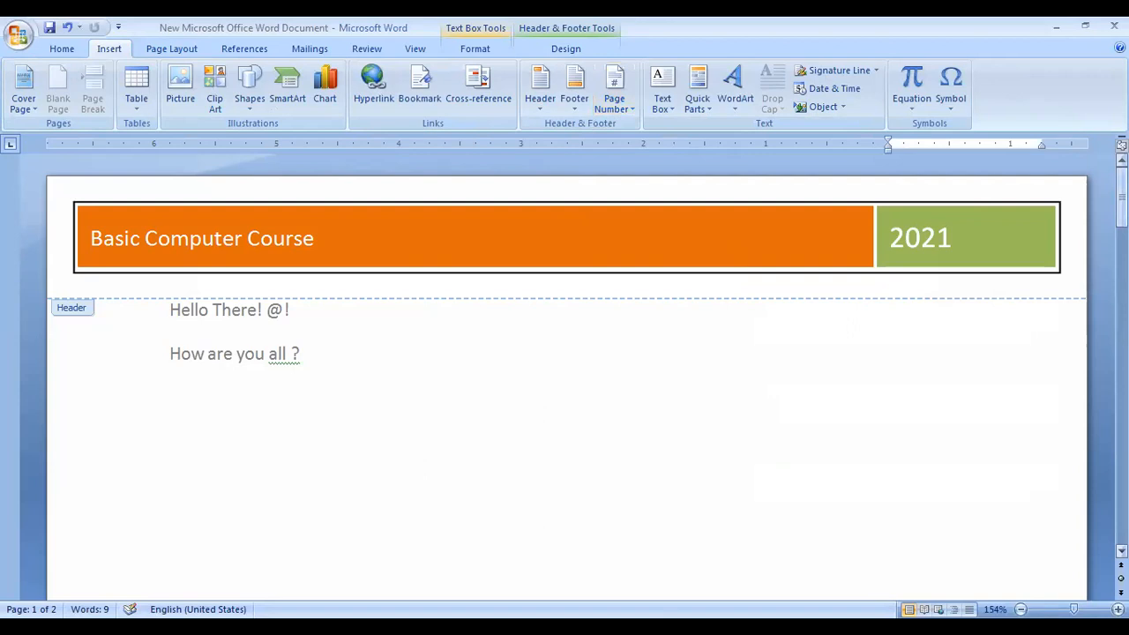
Close footer editing and go back to the greeting lines in the body.
scroll(964, 458, "down", 10)
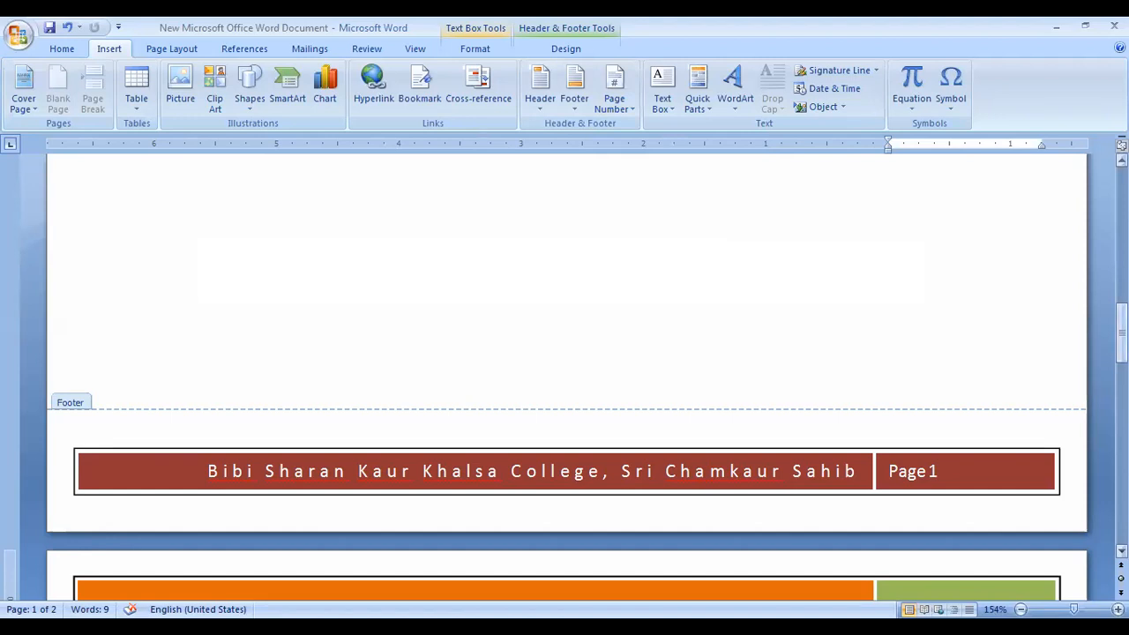
scroll(242, 397, "up", 8)
double_click(315, 361)
scroll(370, 387, "up", 2)
scroll(381, 385, "up", 2)
scroll(381, 384, "down", 8)
scroll(380, 383, "up", 7)
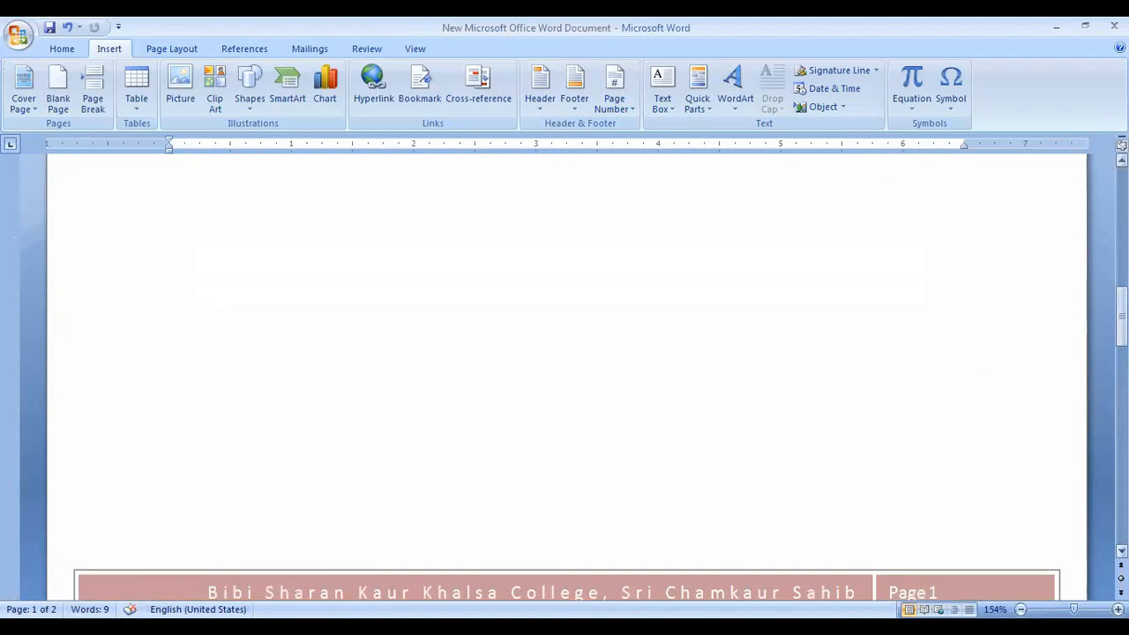
scroll(312, 348, "up", 10)
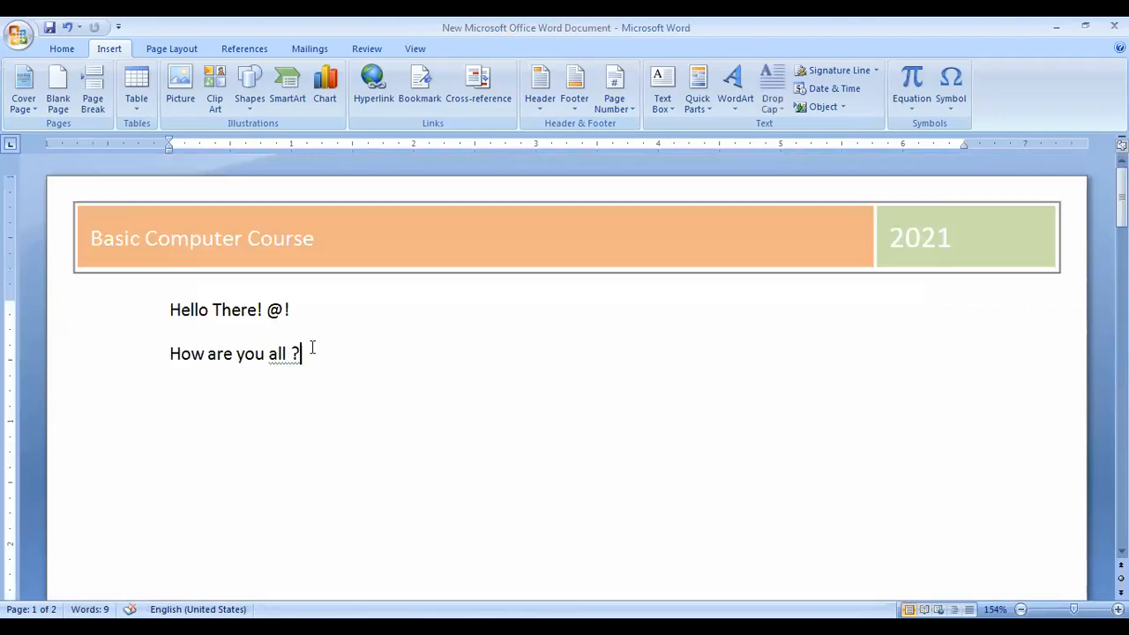
Make the second line read 'How are you all?' and add two blank lines below.
key("Left")
key("BackSpace")
key("Return")
key("BackSpace")
key("Return")
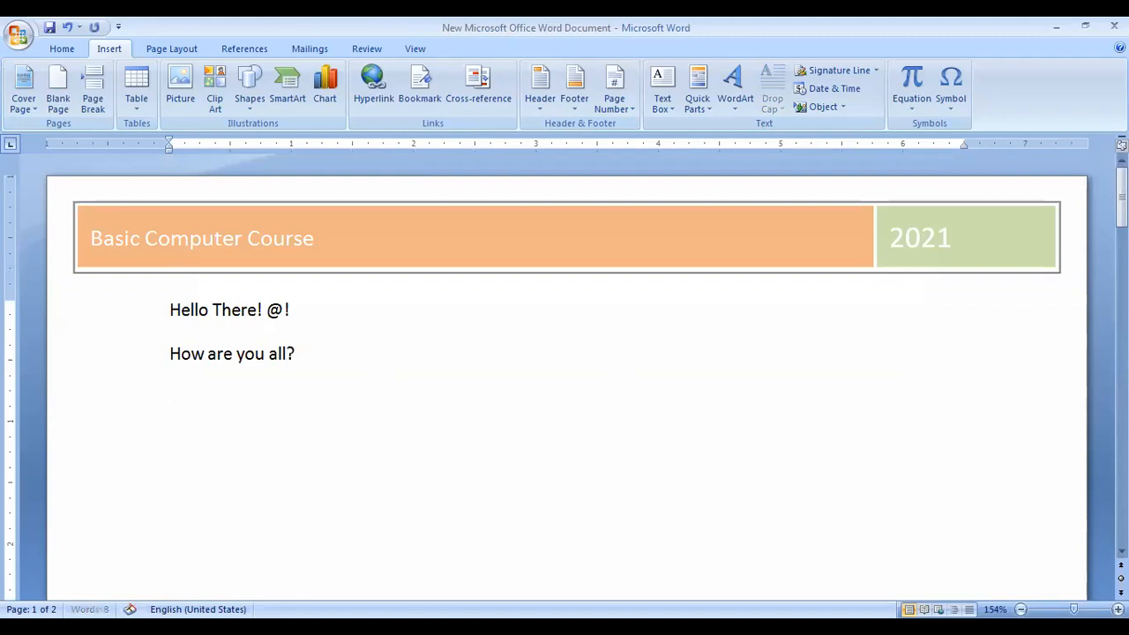
key("Return")
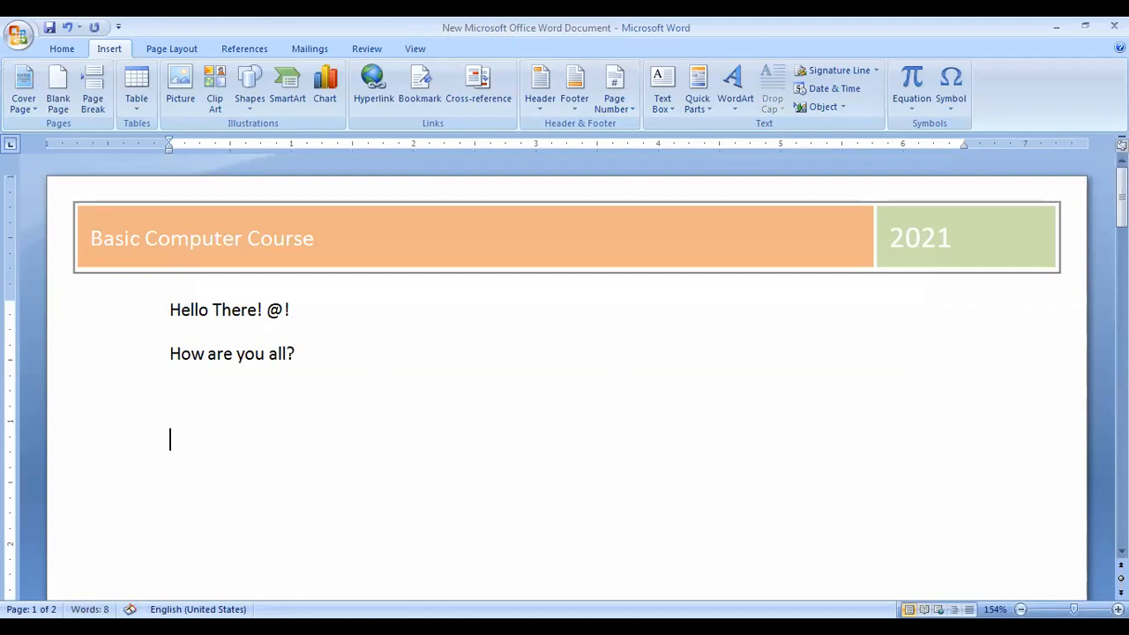
Insert the built-in Exposure Sidebar text box onto page 1.
left_click(665, 104)
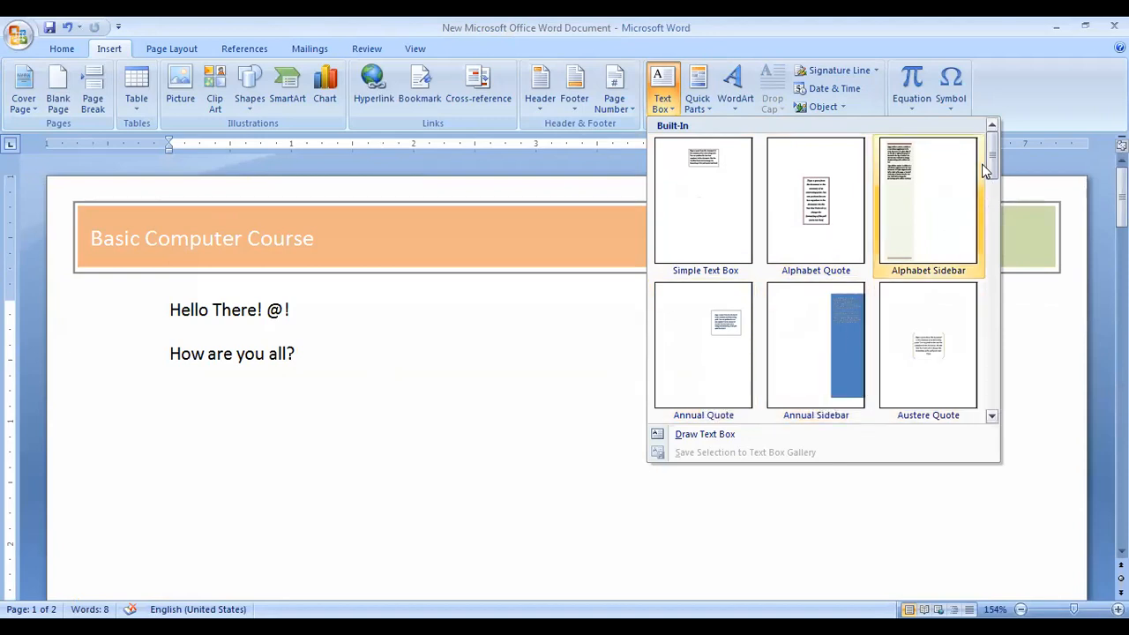
left_click_drag(994, 168, 996, 191)
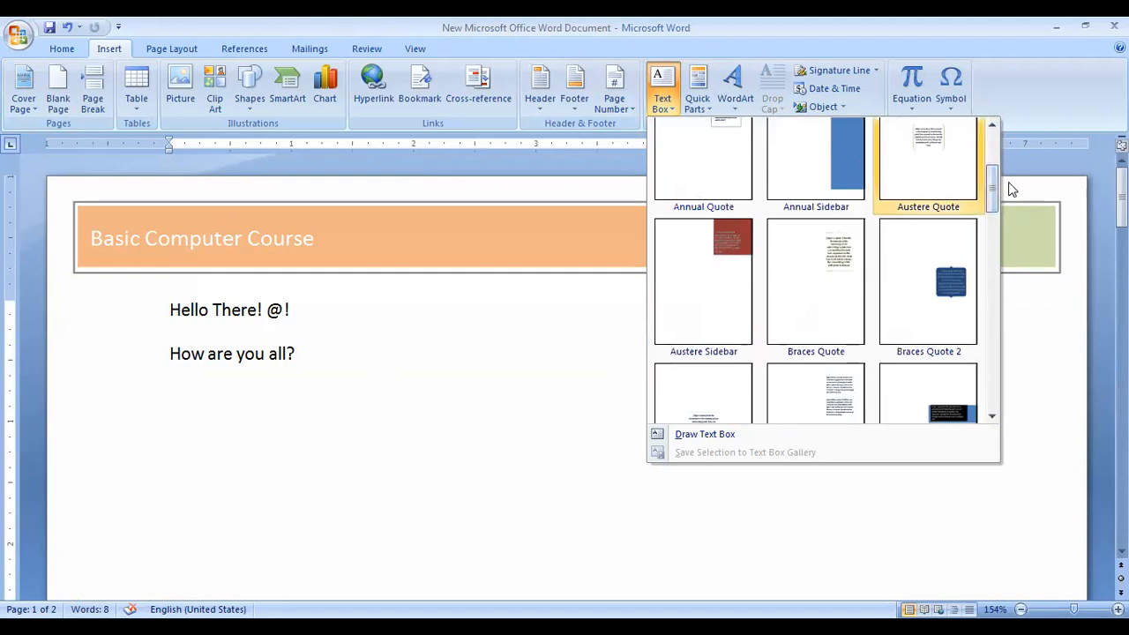
left_click_drag(991, 195, 990, 386)
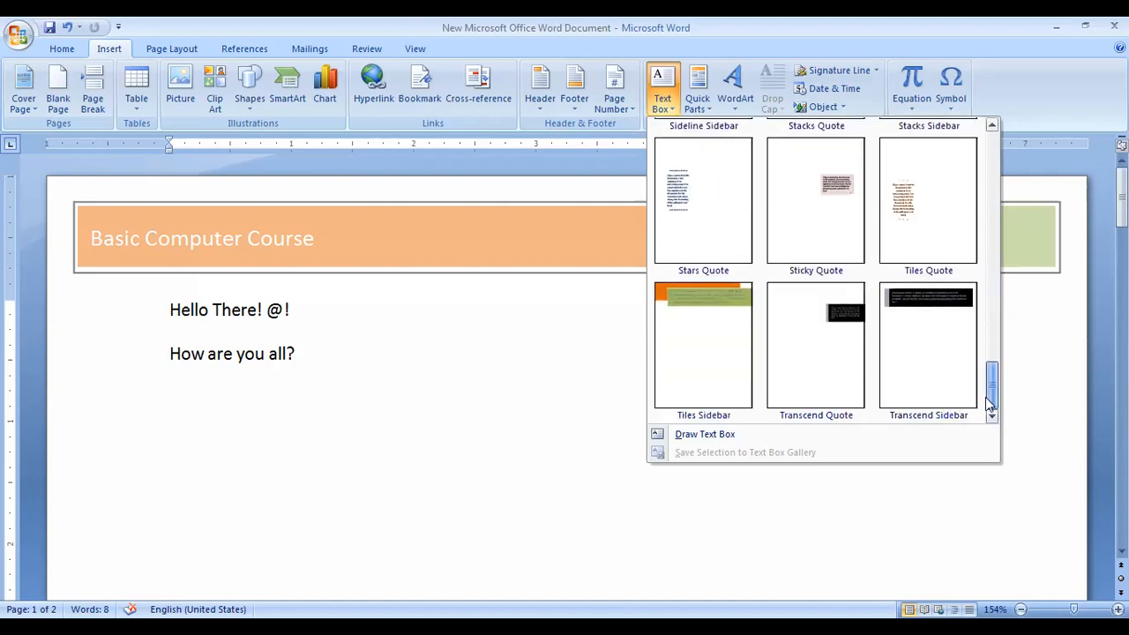
left_click_drag(985, 397, 1001, 251)
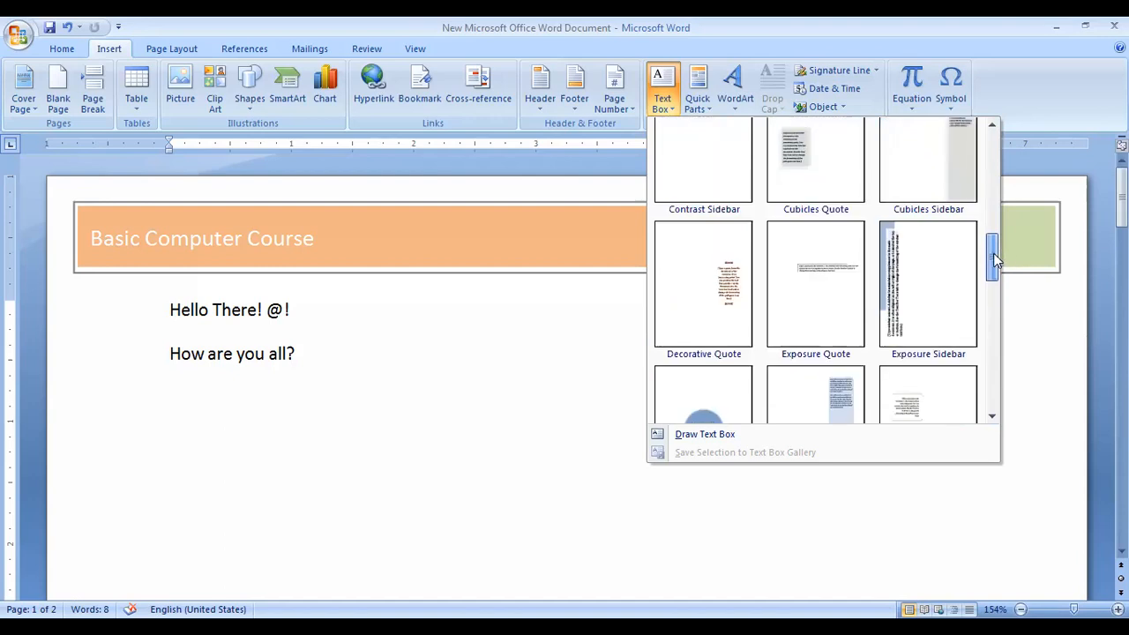
left_click(895, 288)
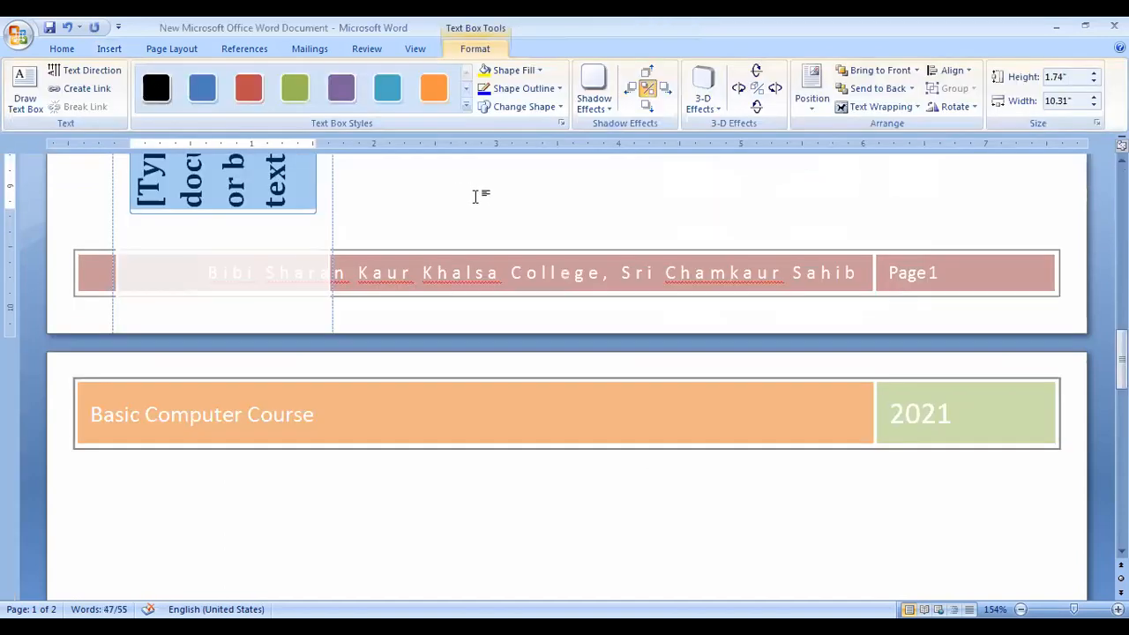
Replace the sidebar placeholder with 'Hello Everyone ! Wish you all Happy Learning!'.
scroll(223, 346, "up", 3)
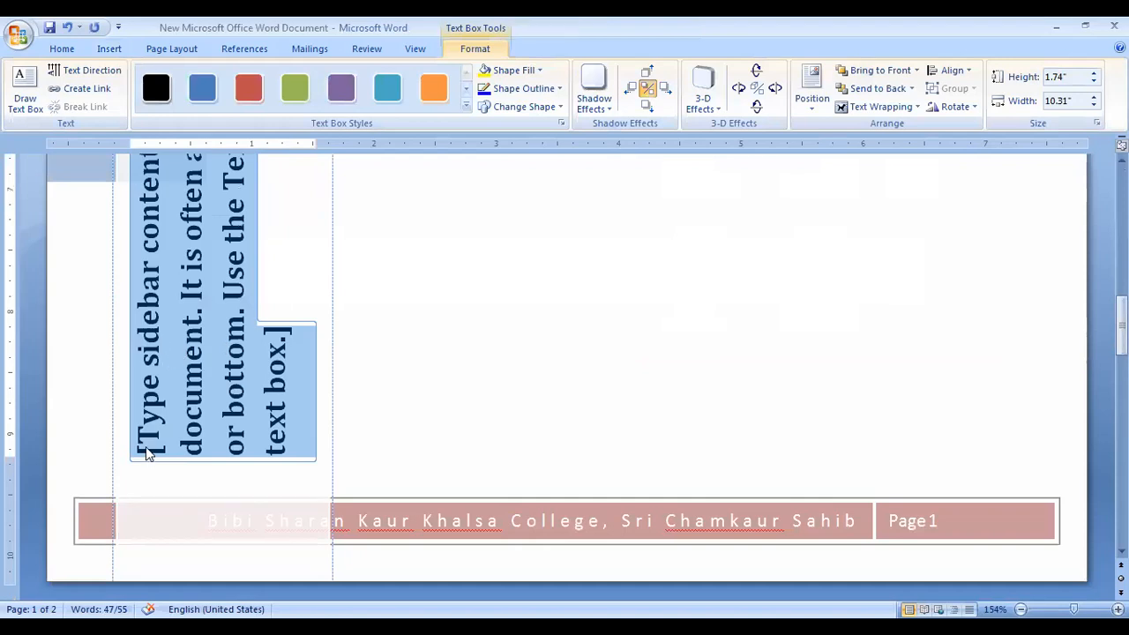
scroll(234, 406, "up", 6)
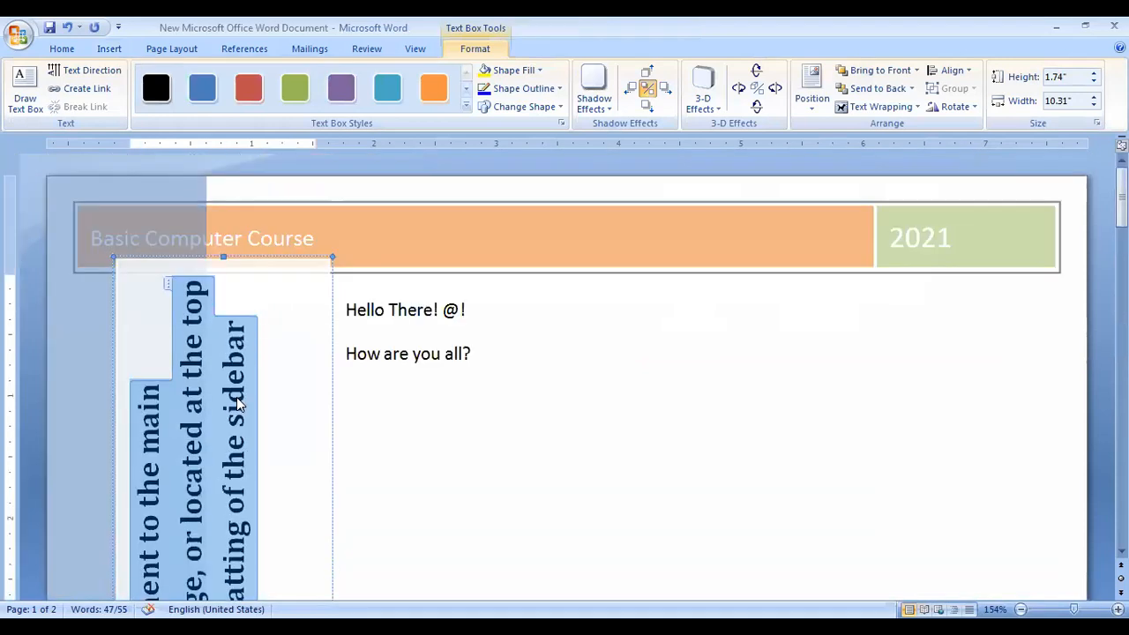
key("Delete")
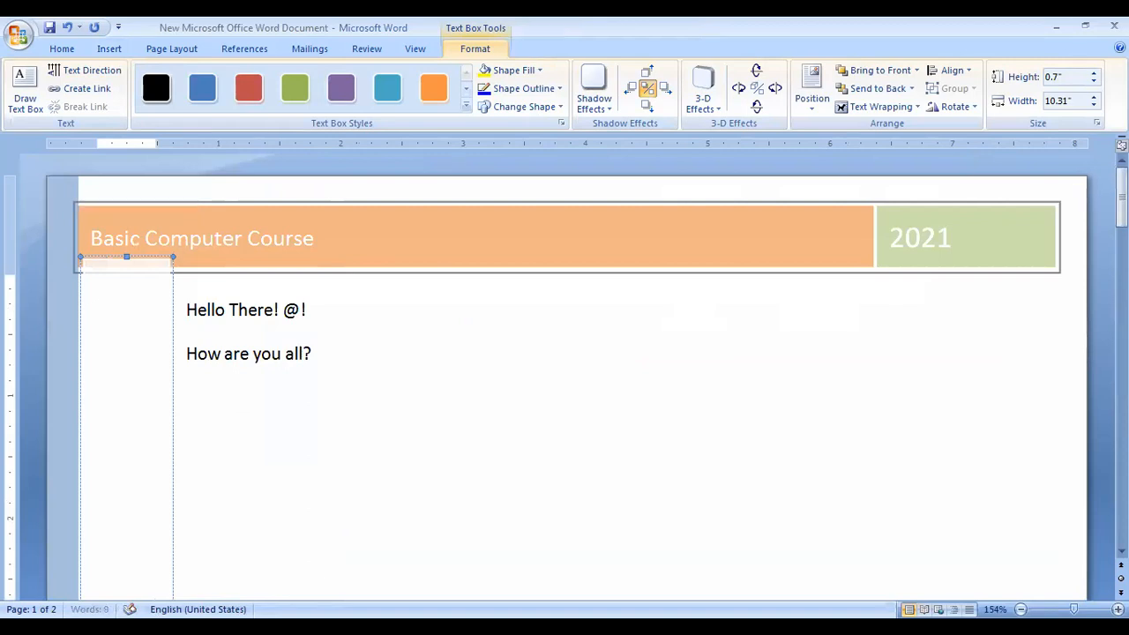
type("Ever")
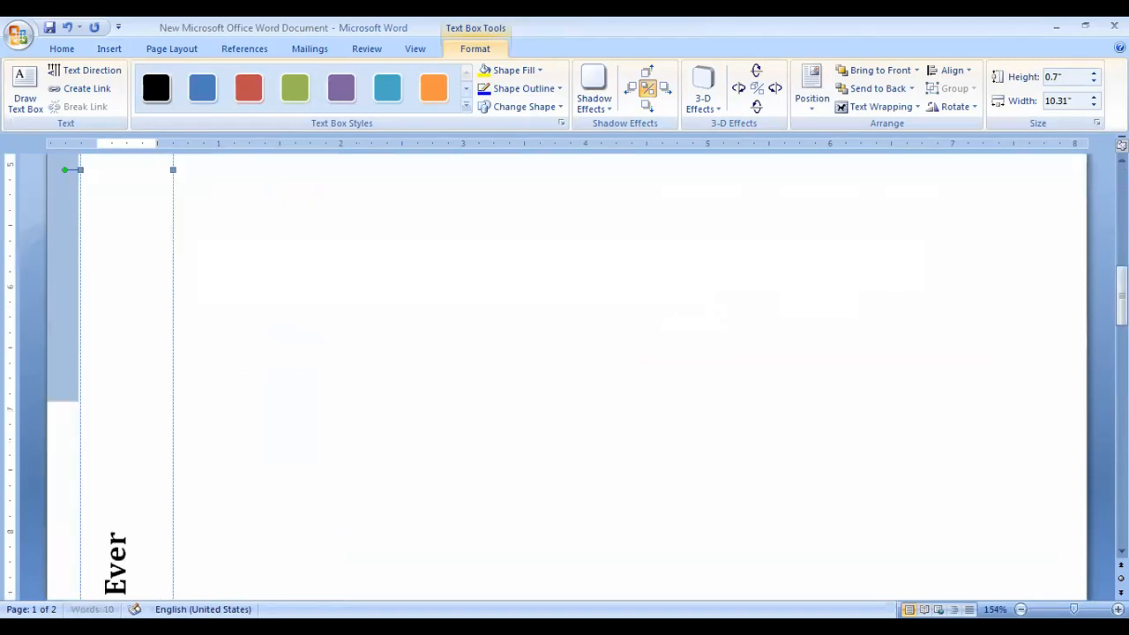
type("yone")
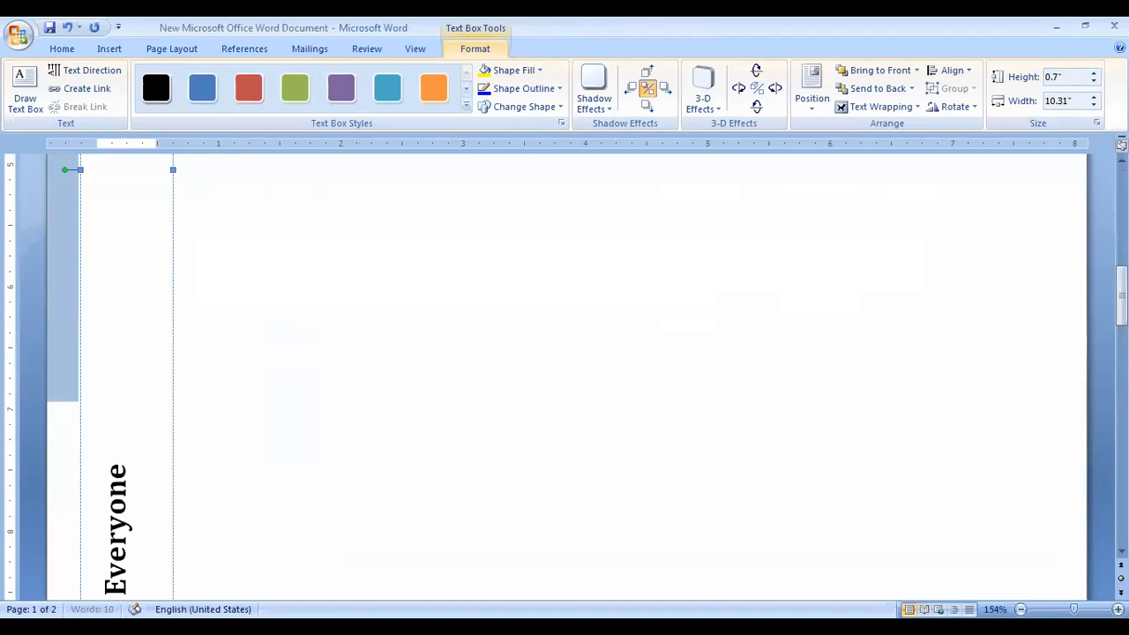
type(" ! Wish")
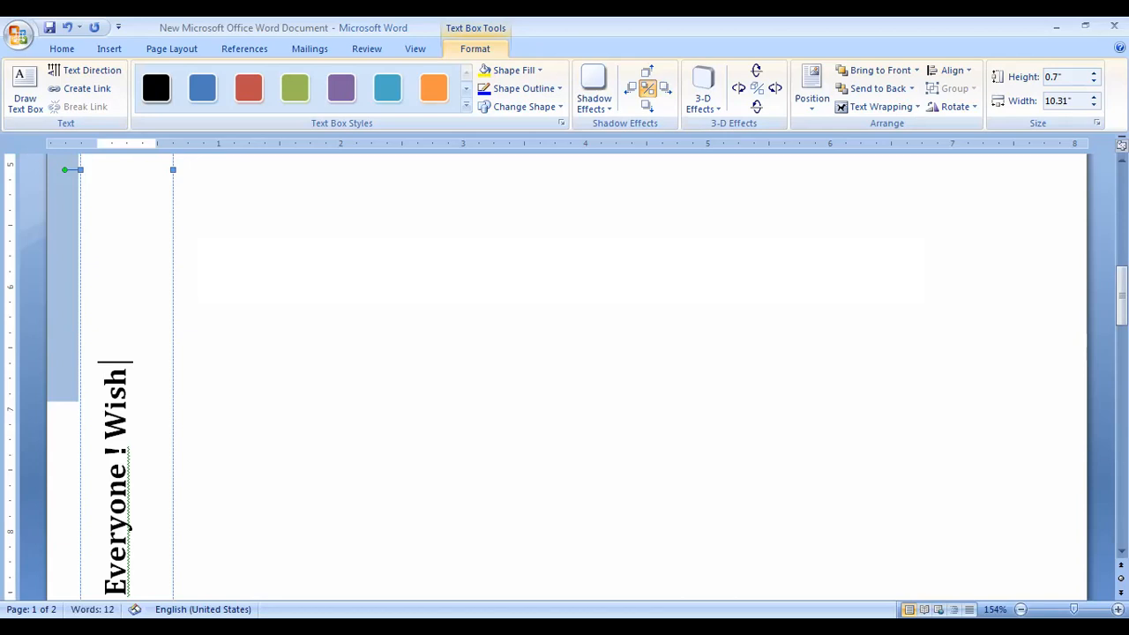
type(" you all Happy Lear")
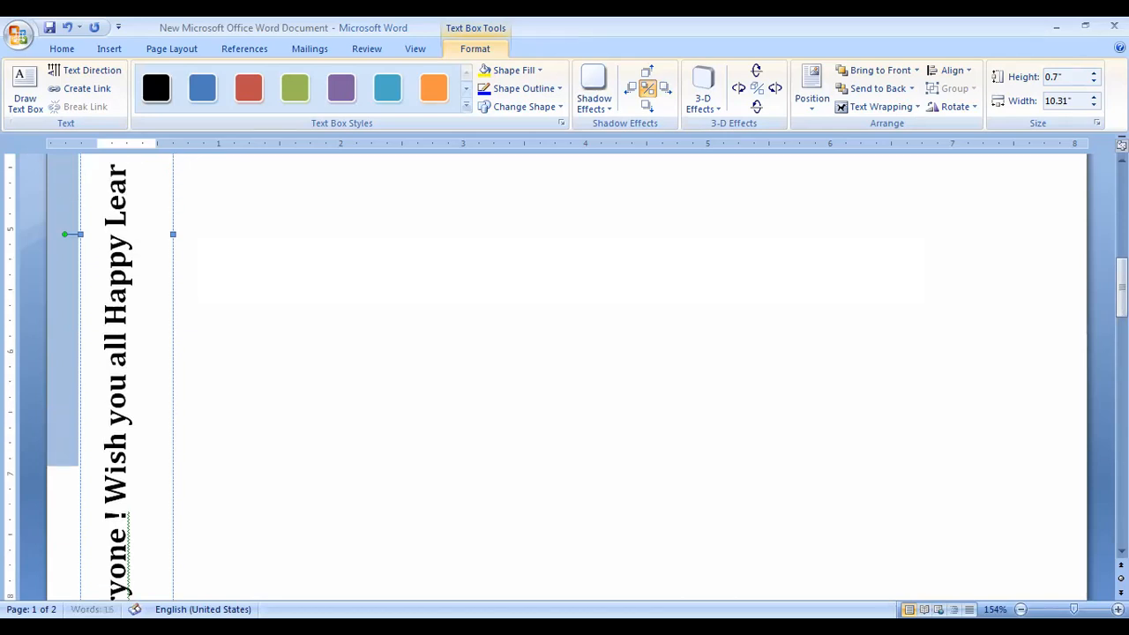
type("ning")
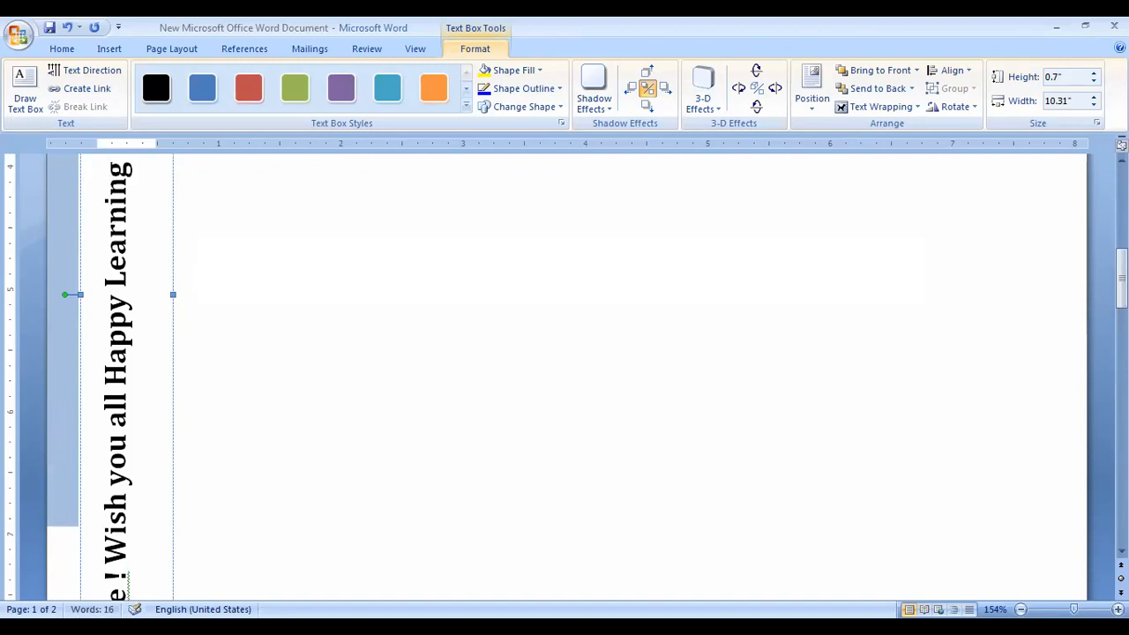
type("!")
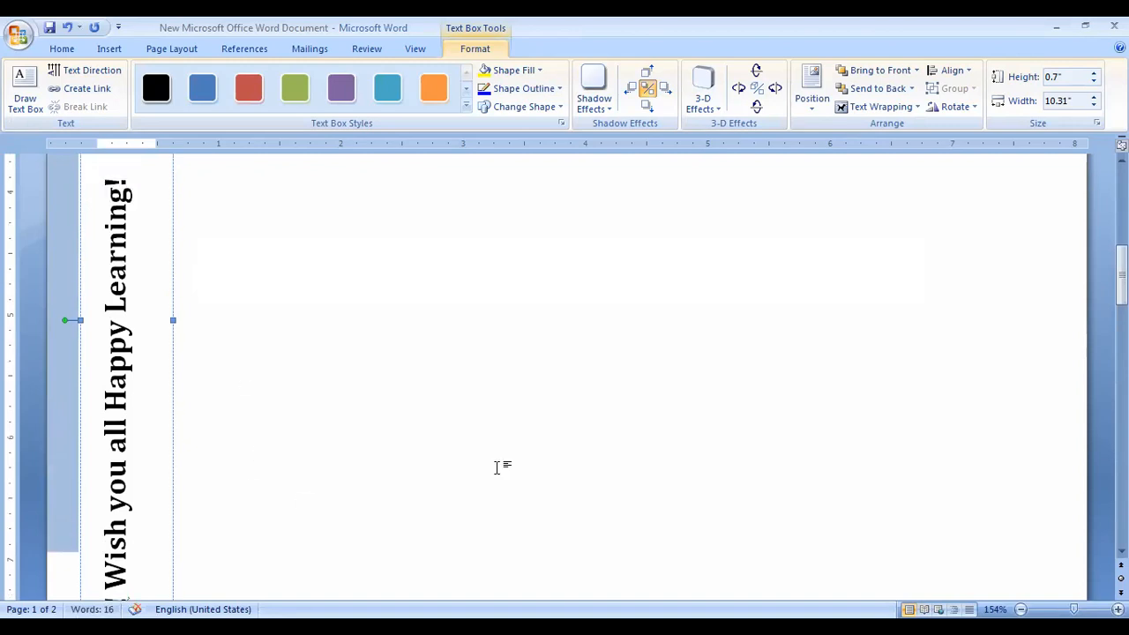
left_click(451, 357)
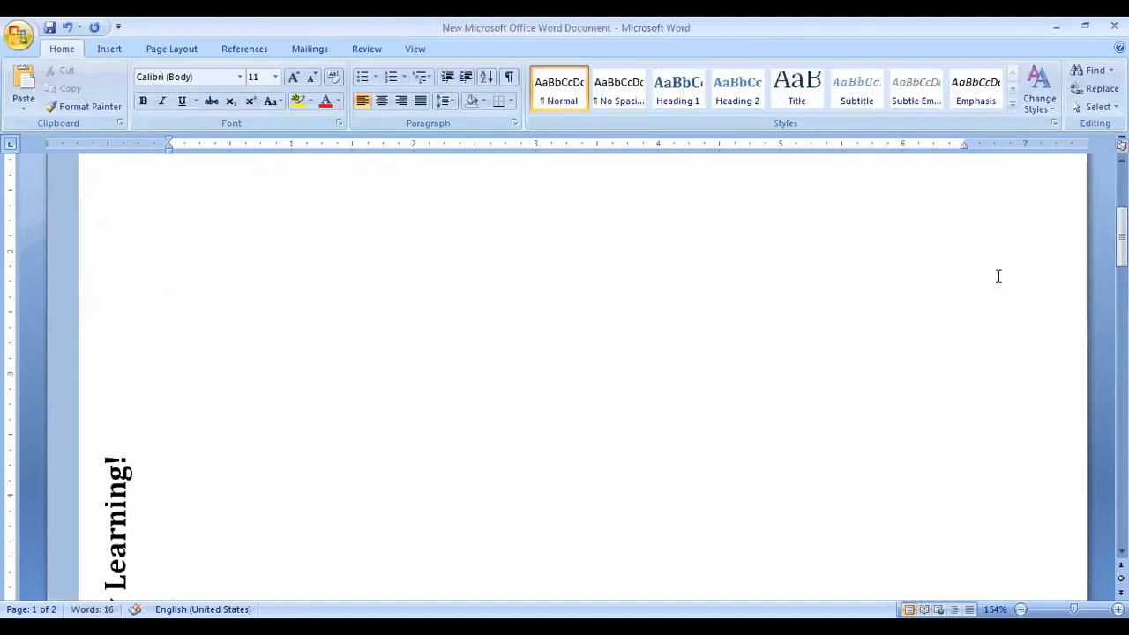
Remove the stray space so the sidebar reads 'Hello Everyone! Wish you all Happy Learning!'.
left_click_drag(1122, 237, 1122, 315)
left_click(124, 291)
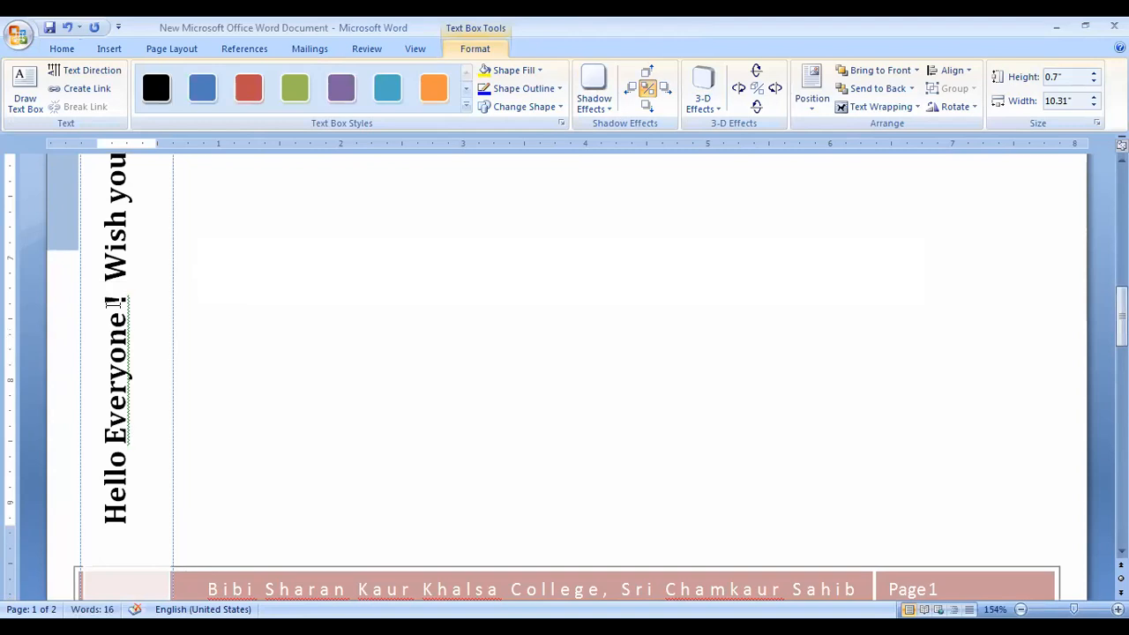
key("BackSpace")
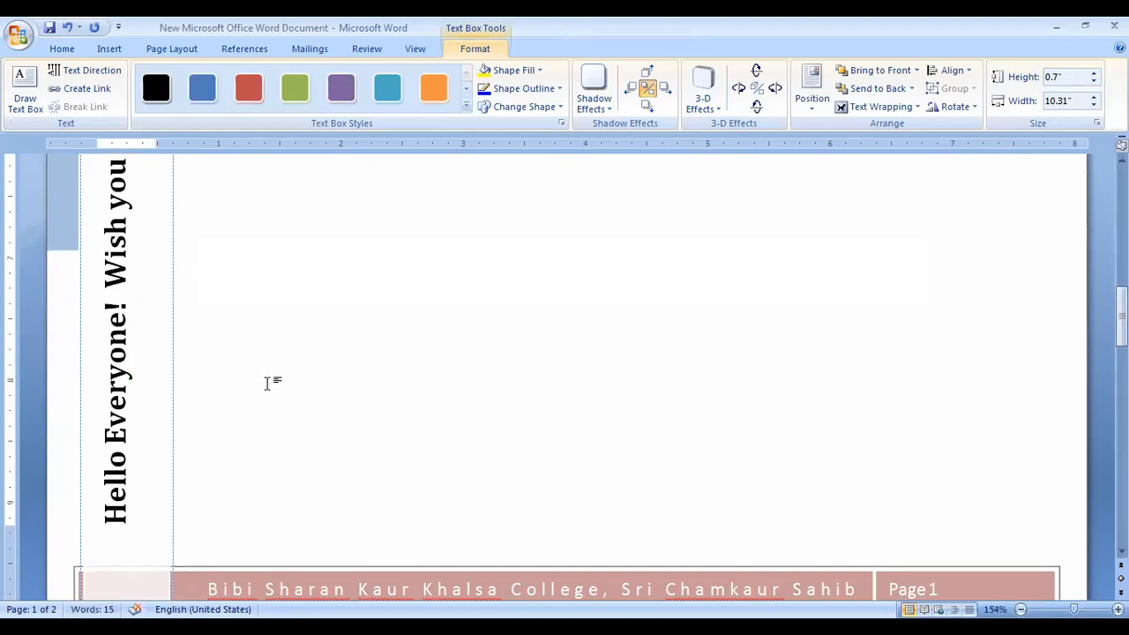
left_click(266, 383)
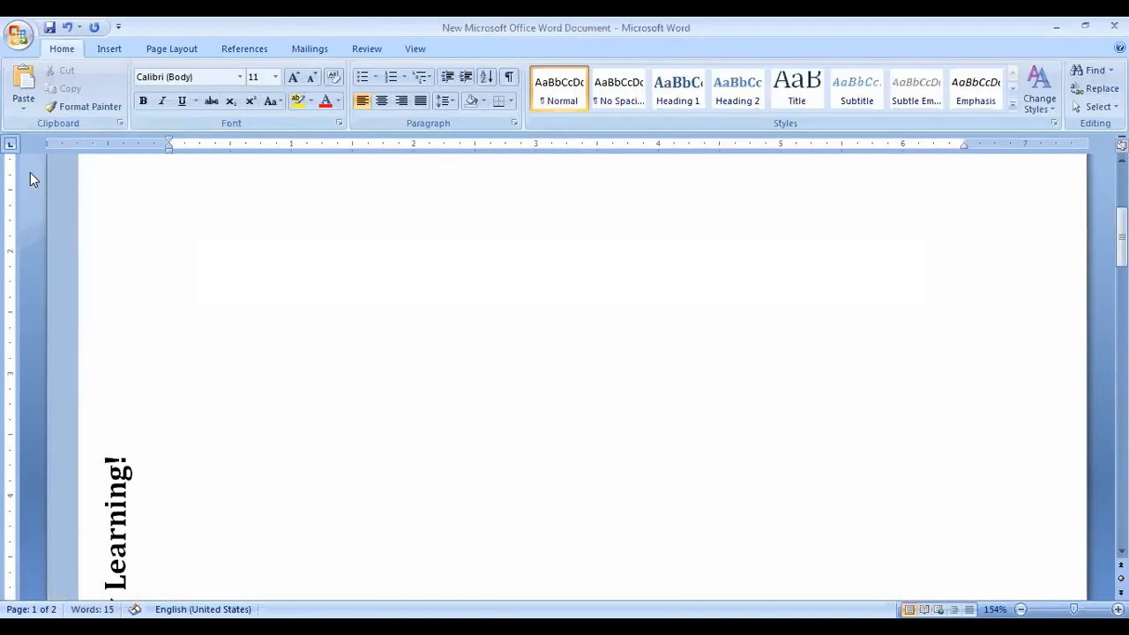
left_click(21, 40)
mouse_move(53, 218)
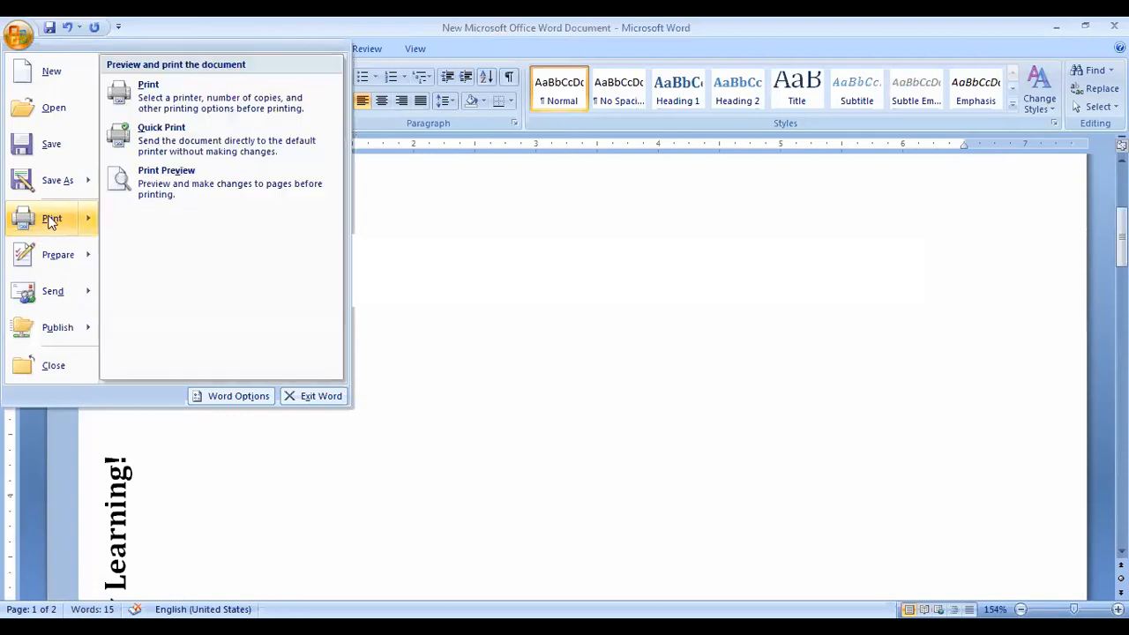
left_click(202, 190)
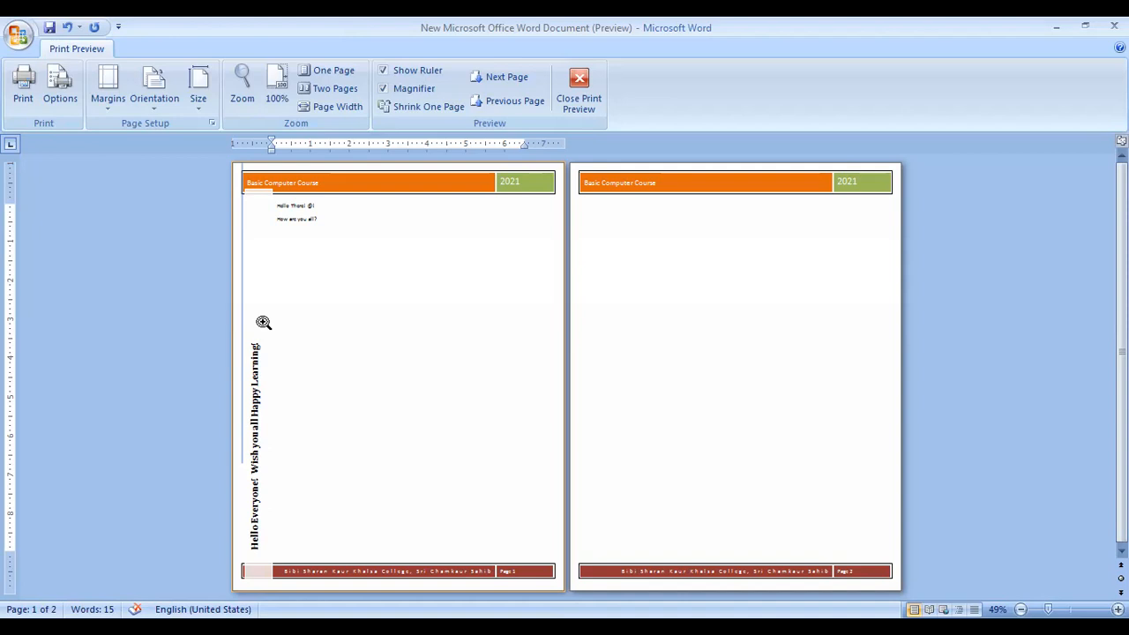
Leave Print Preview and raise the greeting box's bottom edge above the footer.
left_click(578, 93)
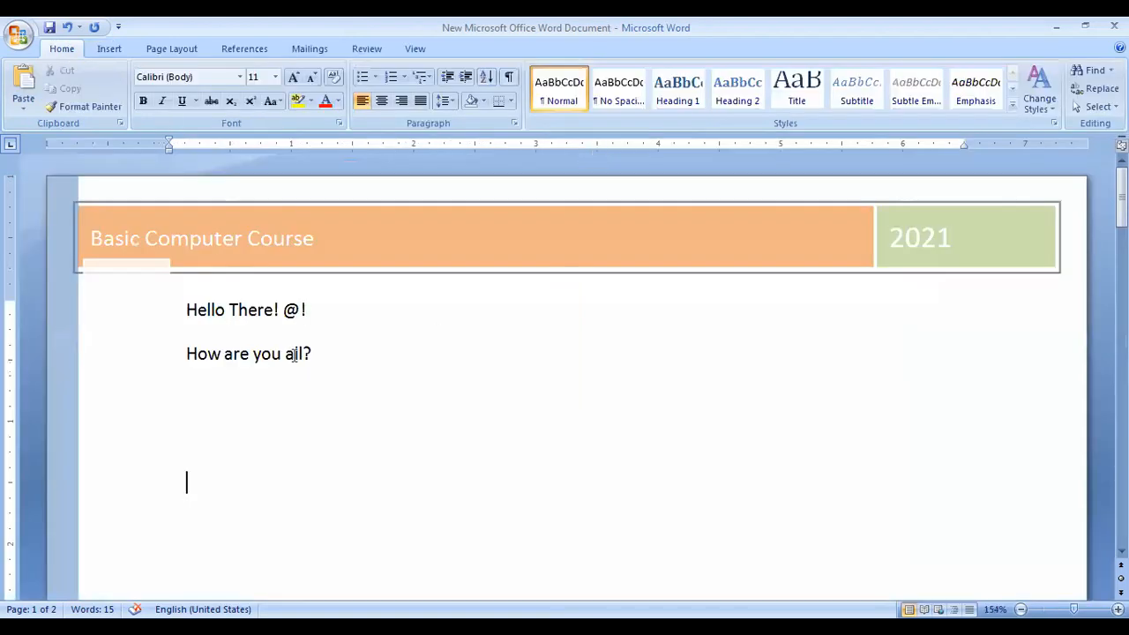
scroll(84, 426, "down", 10)
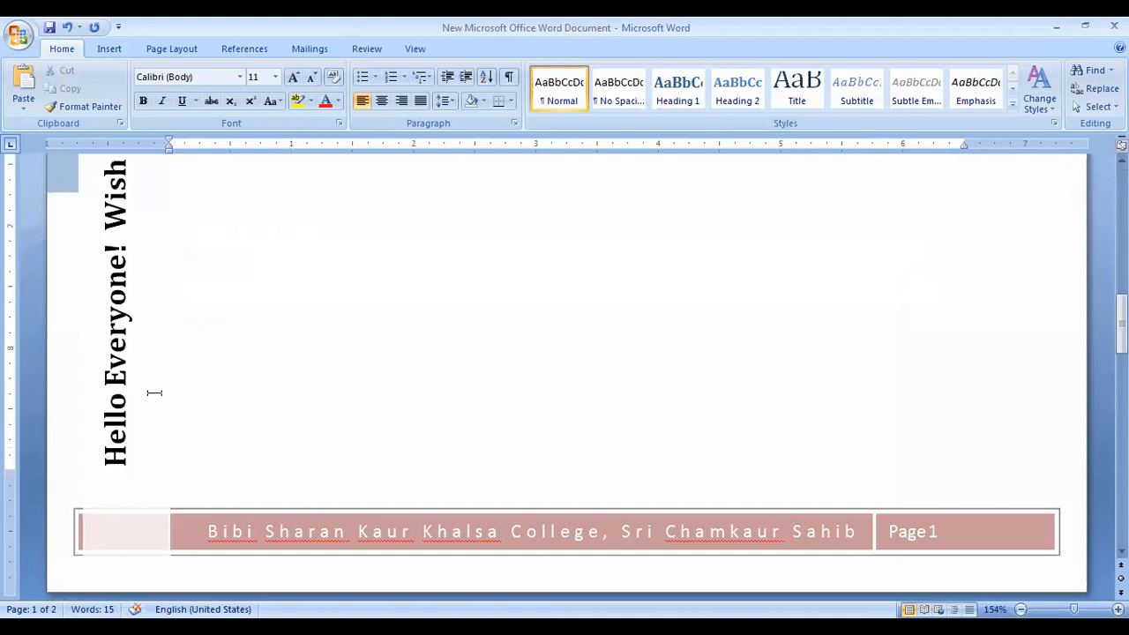
left_click(129, 527)
left_click_drag(140, 529, 142, 498)
left_click(262, 450)
Lower the greeting box's top edge below the greeting lines, then return to Insert commands.
scroll(262, 450, "up", 5)
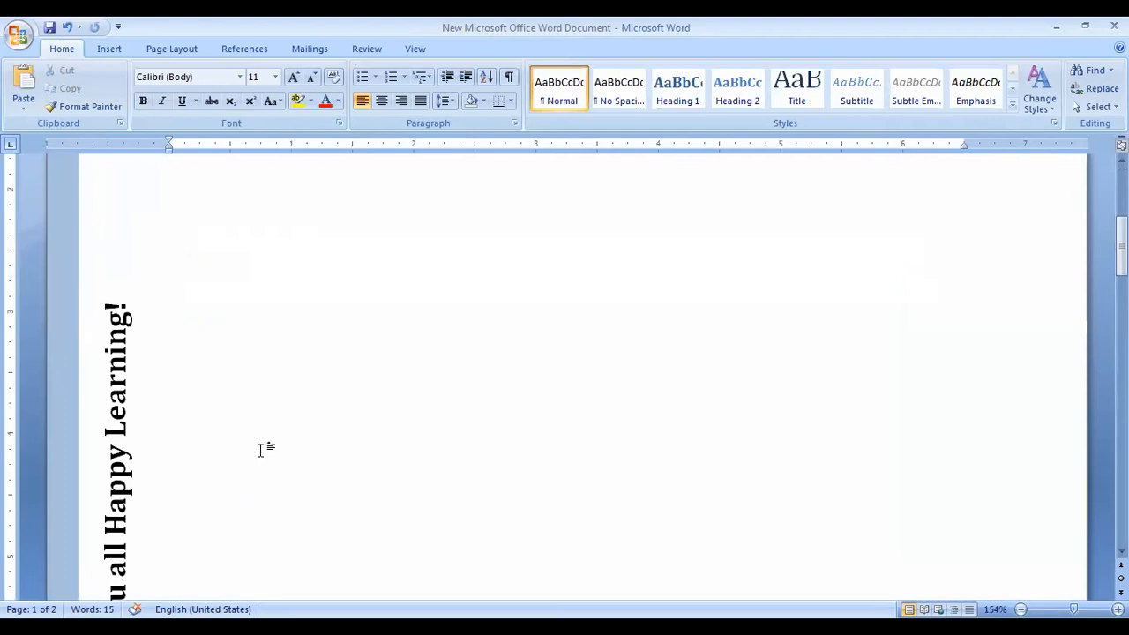
left_click(117, 252)
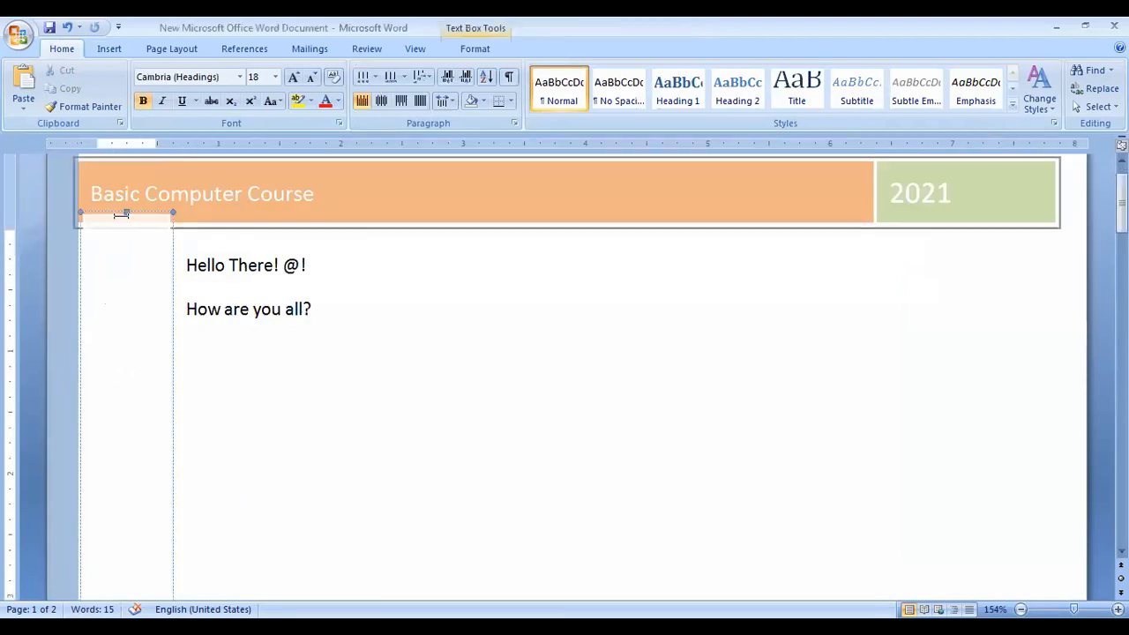
left_click_drag(123, 209, 114, 336)
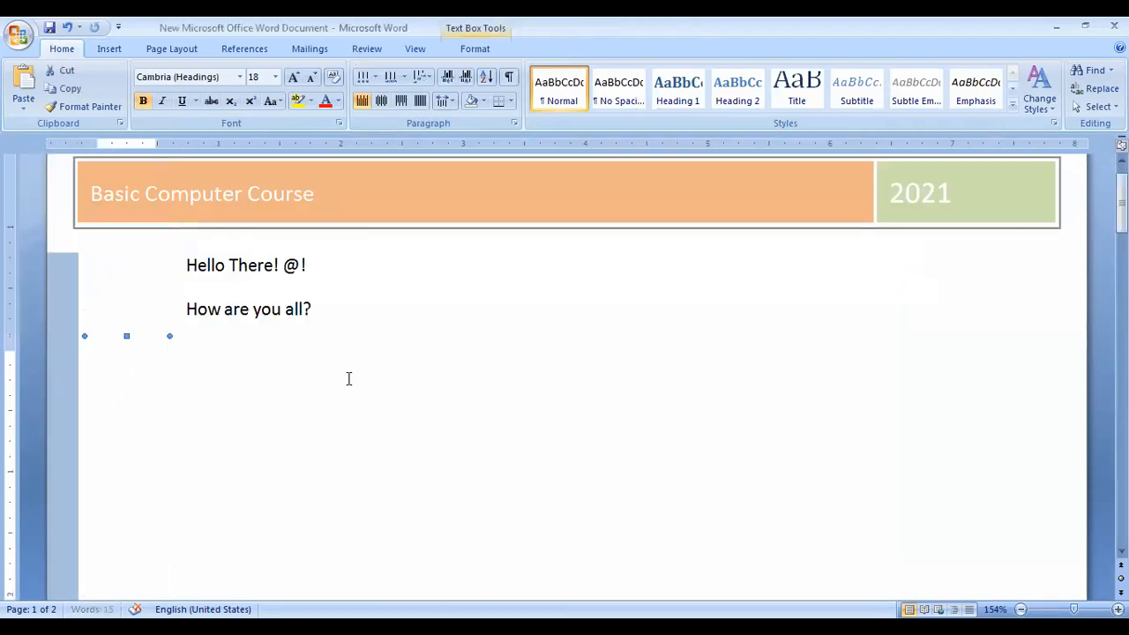
left_click(346, 381)
scroll(316, 409, "up", 1)
scroll(316, 408, "down", 10)
scroll(316, 409, "up", 3)
scroll(315, 409, "down", 2)
scroll(315, 408, "up", 5)
scroll(316, 409, "up", 3)
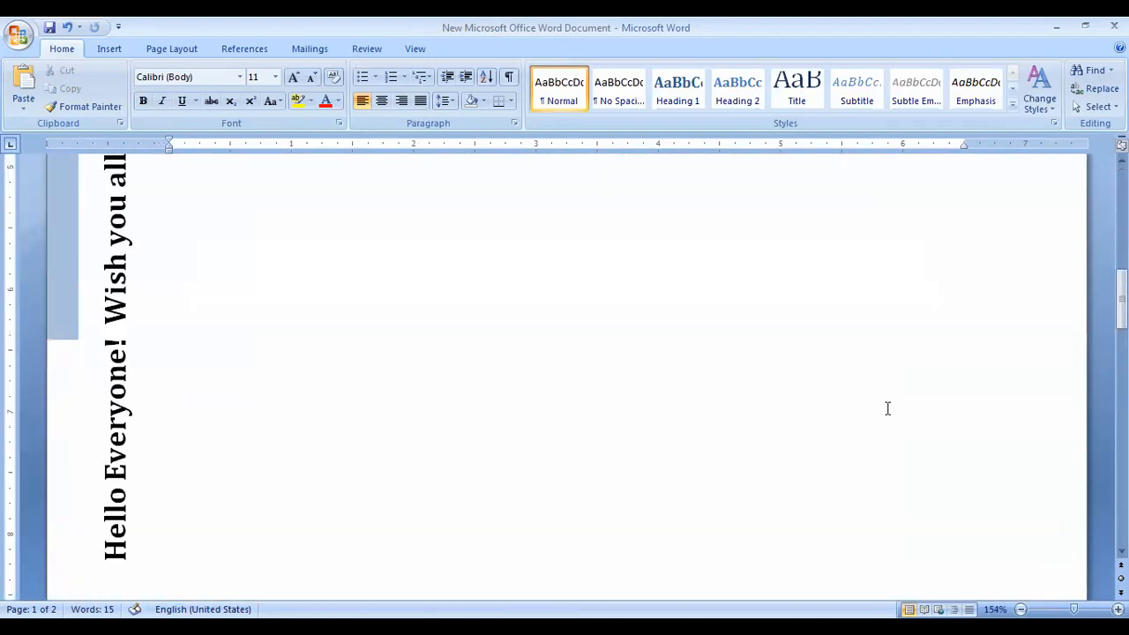
scroll(316, 408, "up", 8)
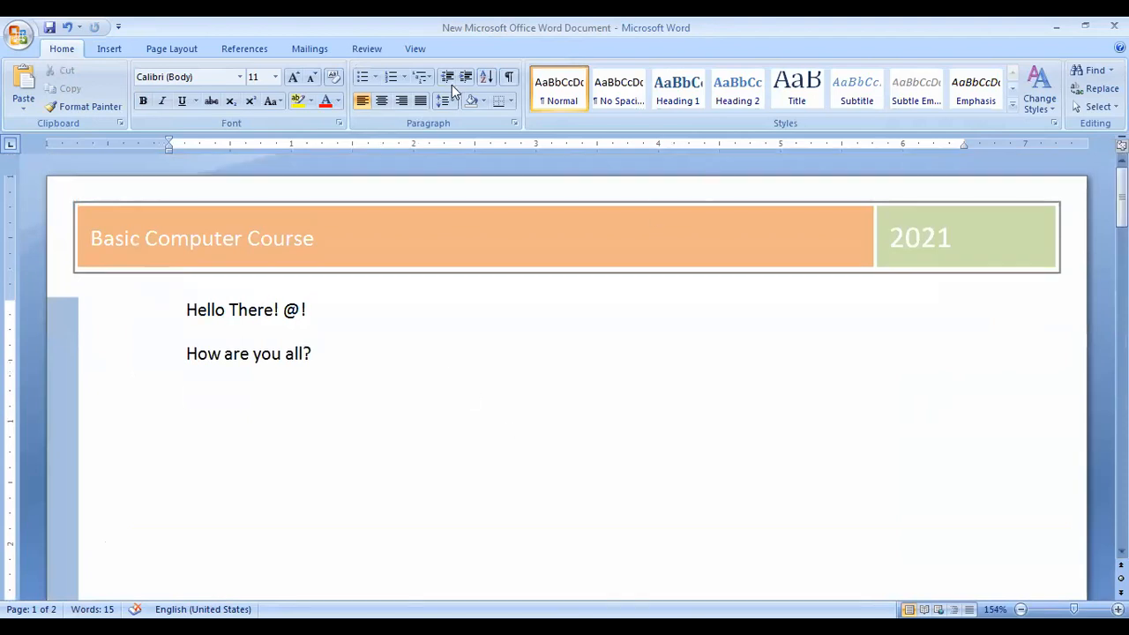
left_click(109, 50)
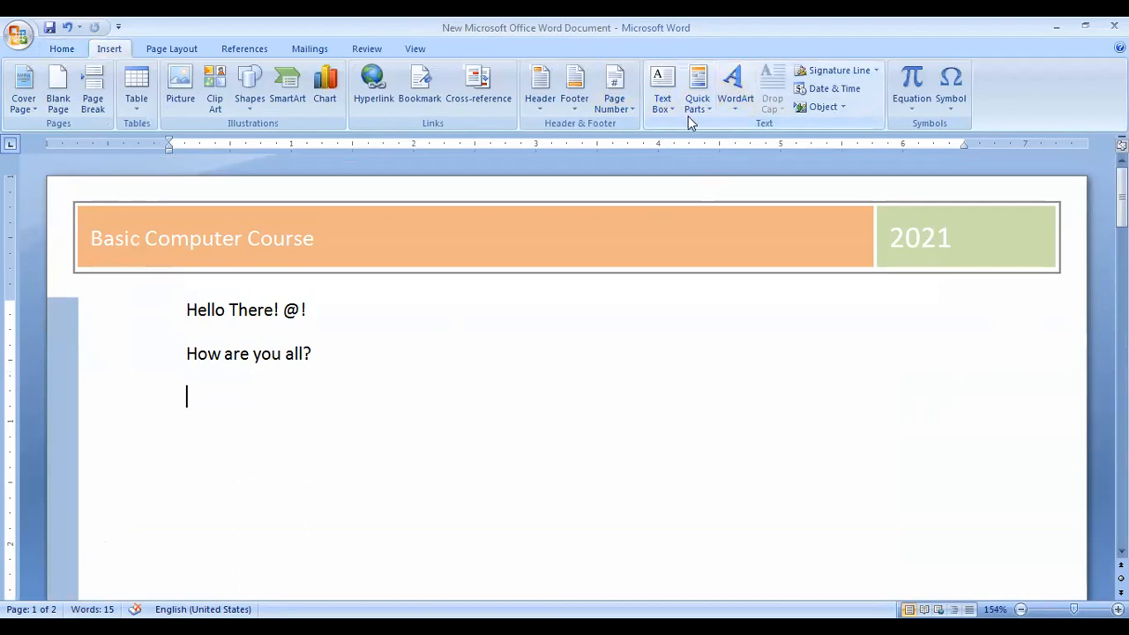
Make 'How are you all?' a WordArt in the row 2, column 3 style, shown as Arial Black 36.
left_click(735, 106)
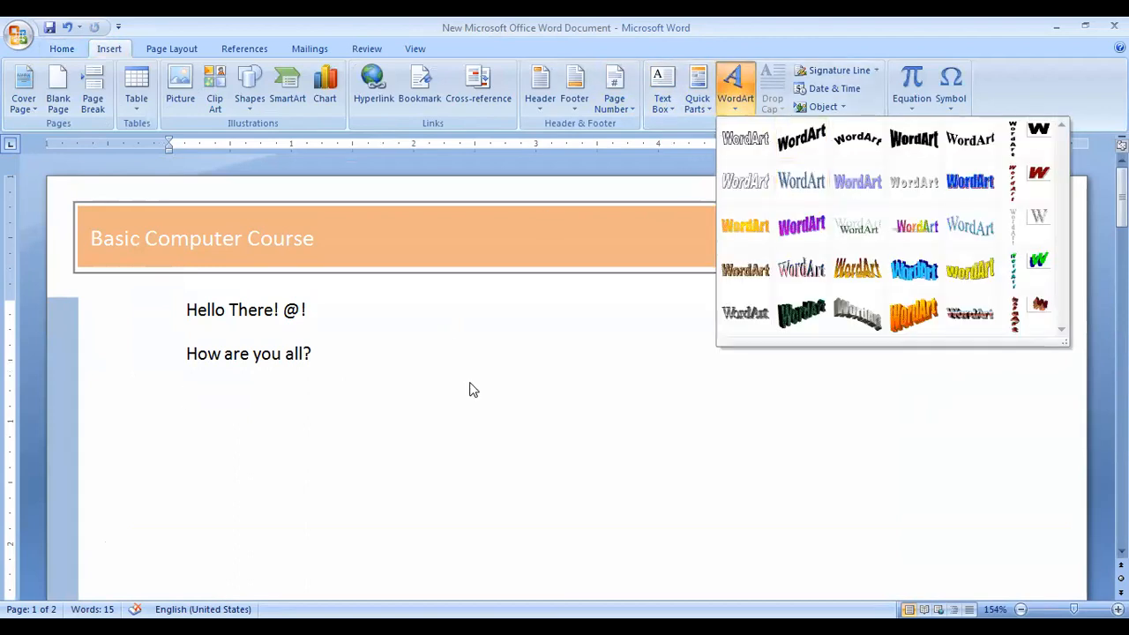
triple_click(227, 357)
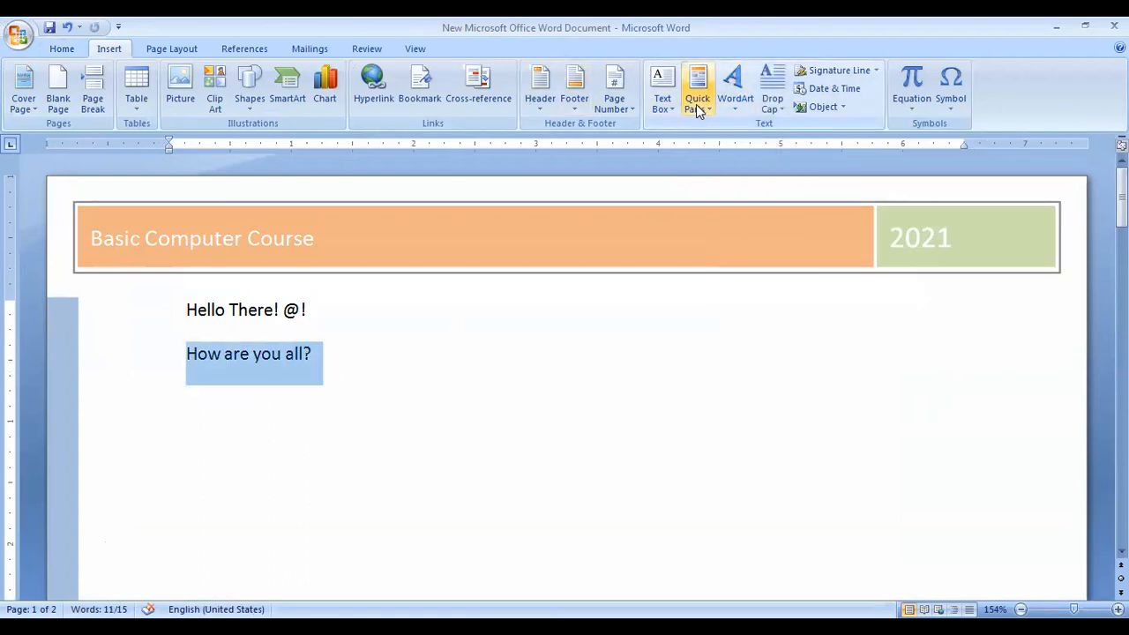
left_click(733, 92)
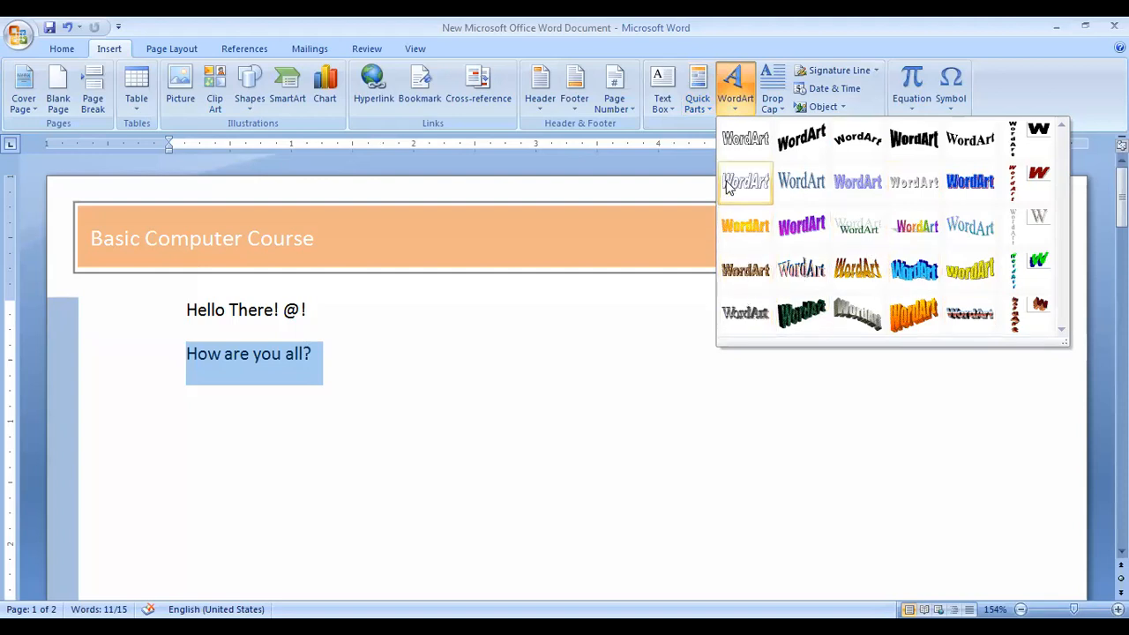
left_click(878, 183)
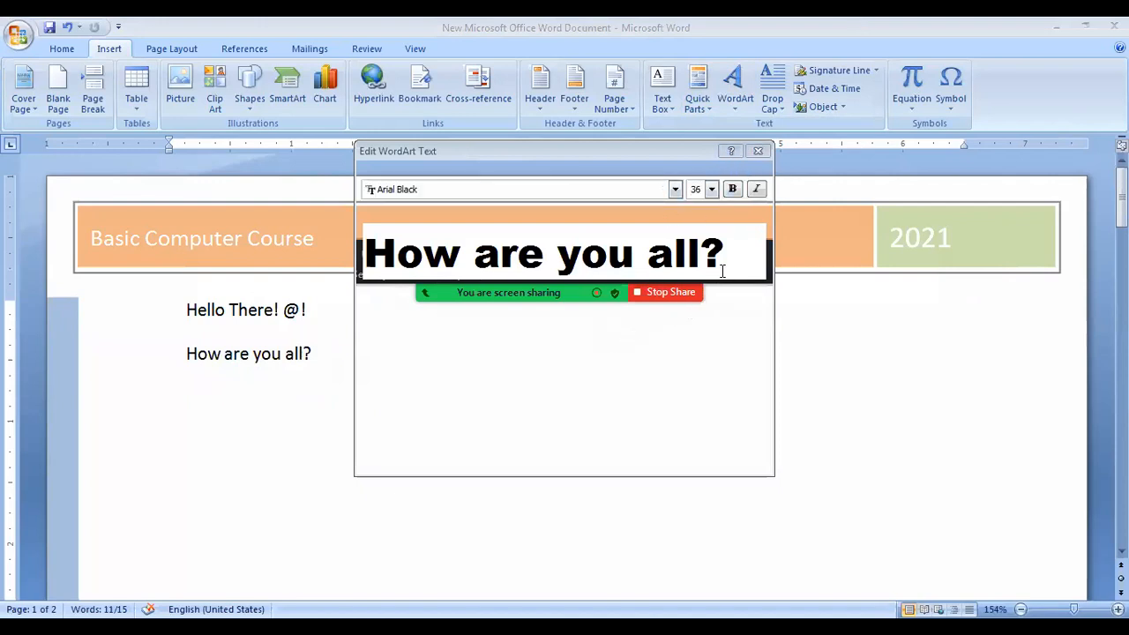
Clear and restore the WordArt text, then cancel the first WordArt editor without inserting.
key("ctrl+a")
key("Delete")
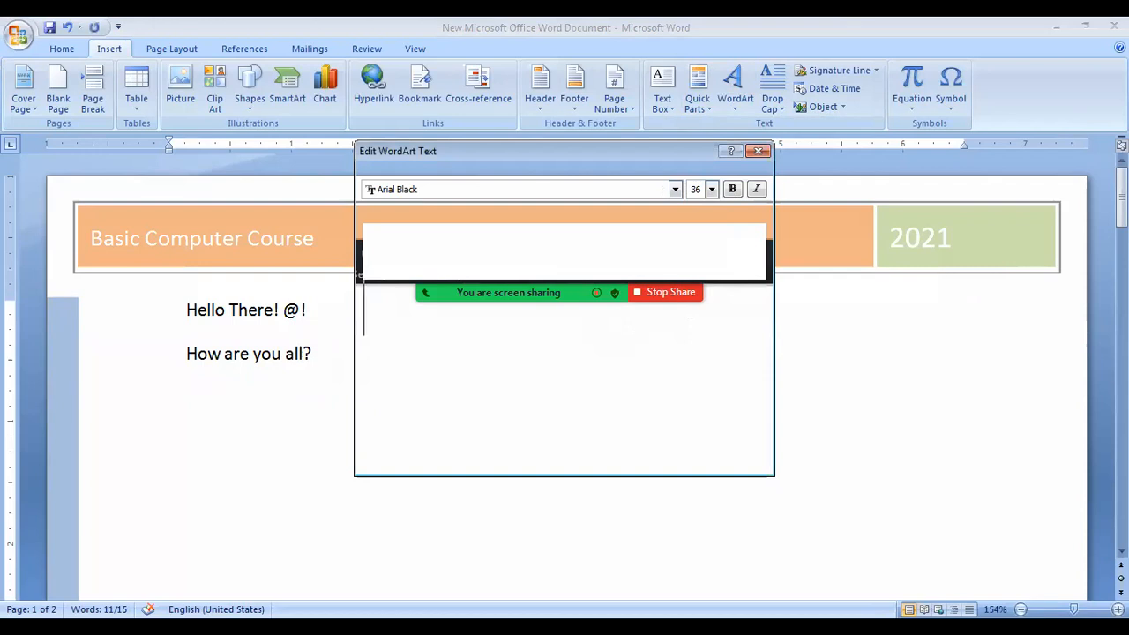
key("ctrl+z")
left_click(726, 254)
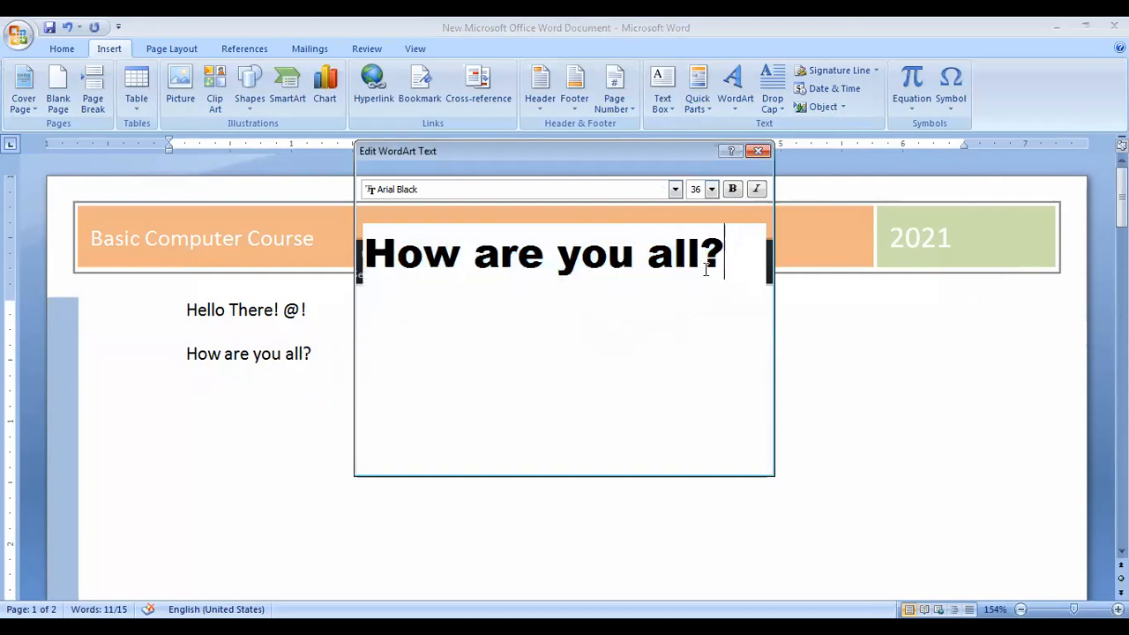
left_click_drag(624, 146, 645, 207)
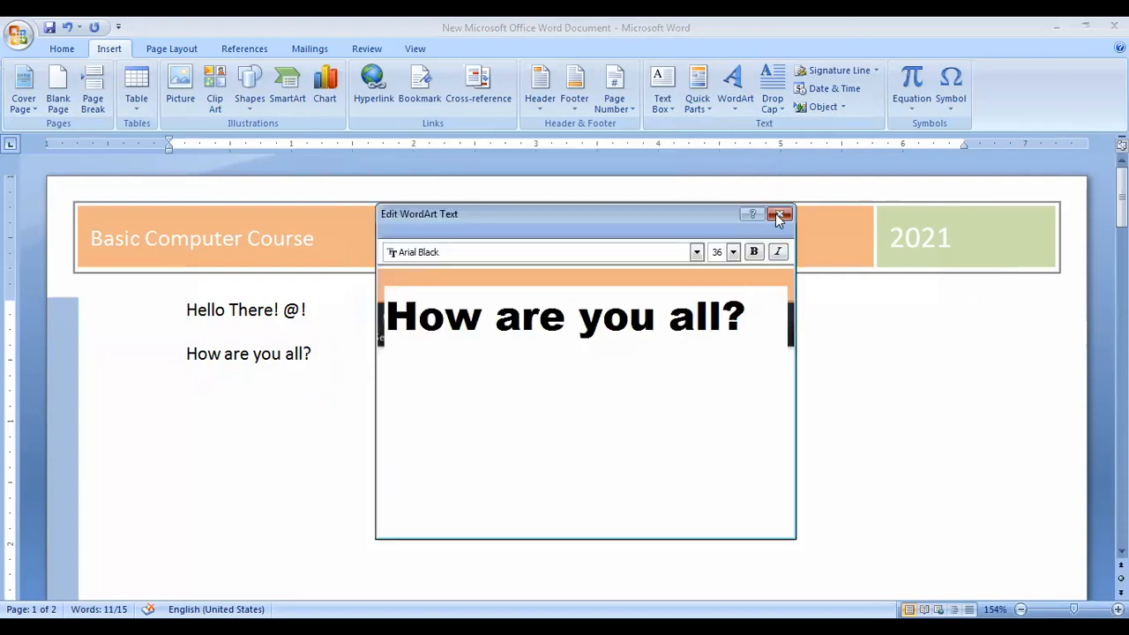
left_click(779, 215)
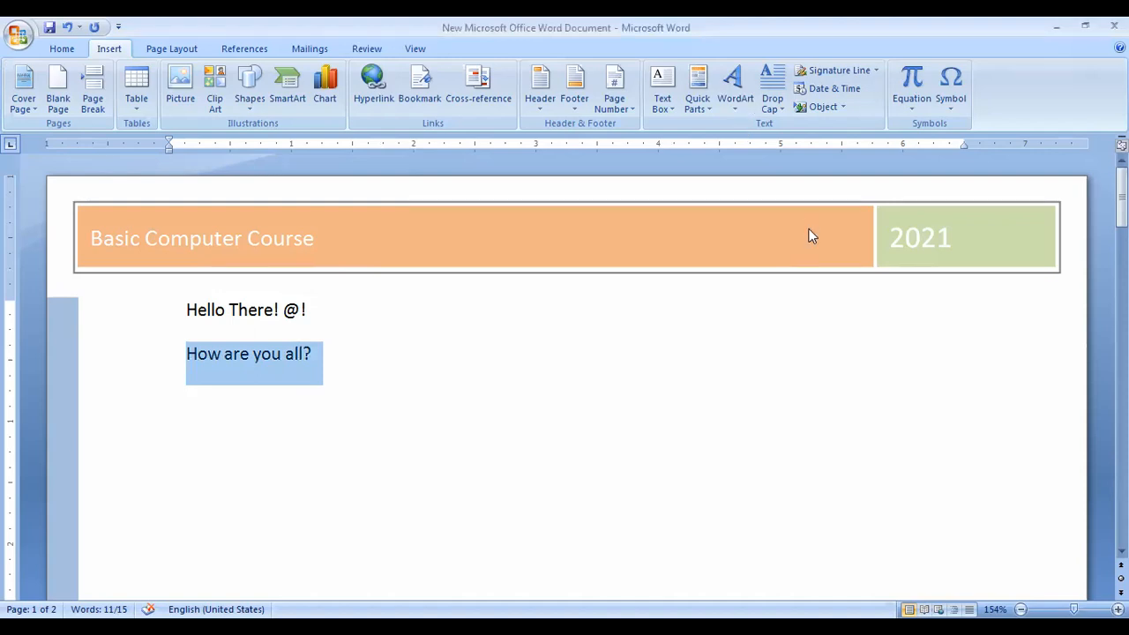
Insert 'How are you all?' as an orange-gold WordArt in Arial Alternative.
left_click(735, 88)
left_click(868, 274)
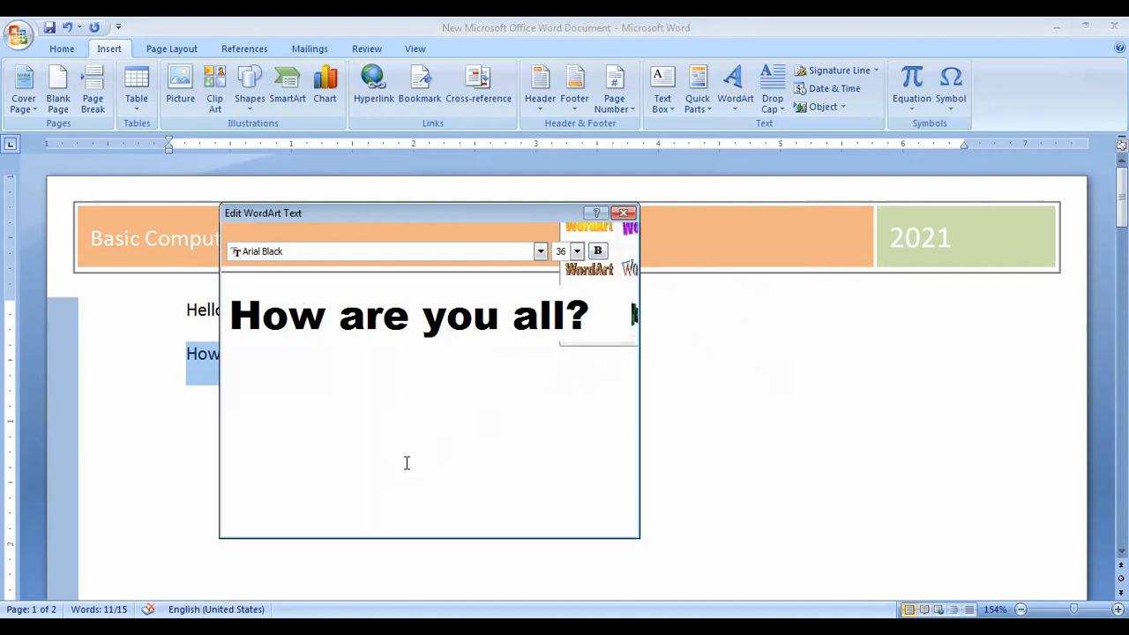
key("Return")
key("Return")
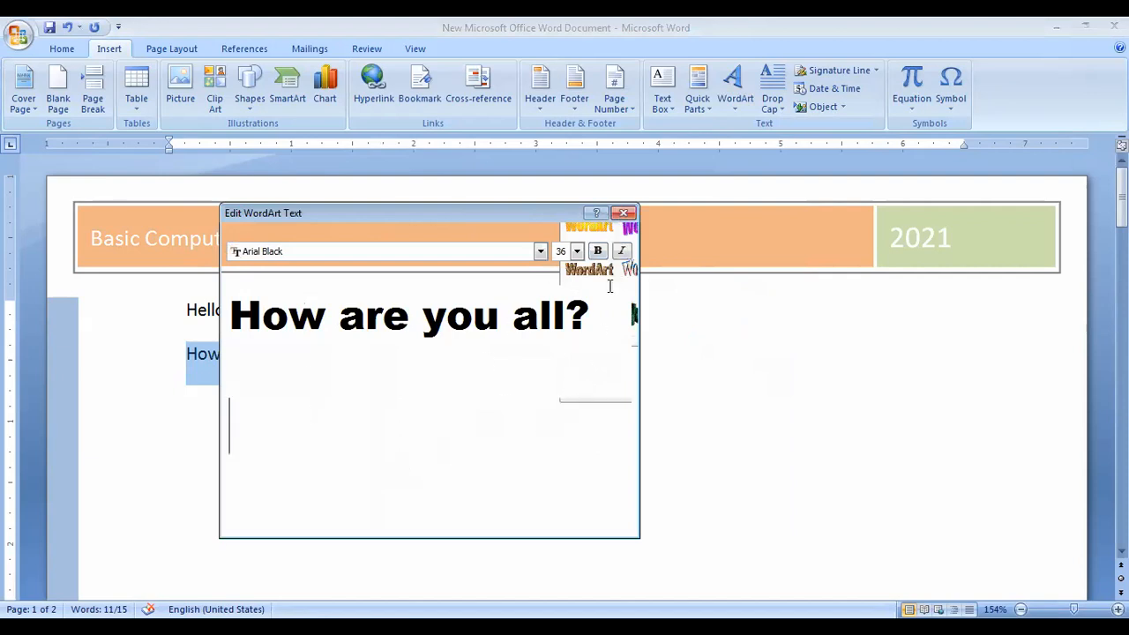
left_click(432, 253)
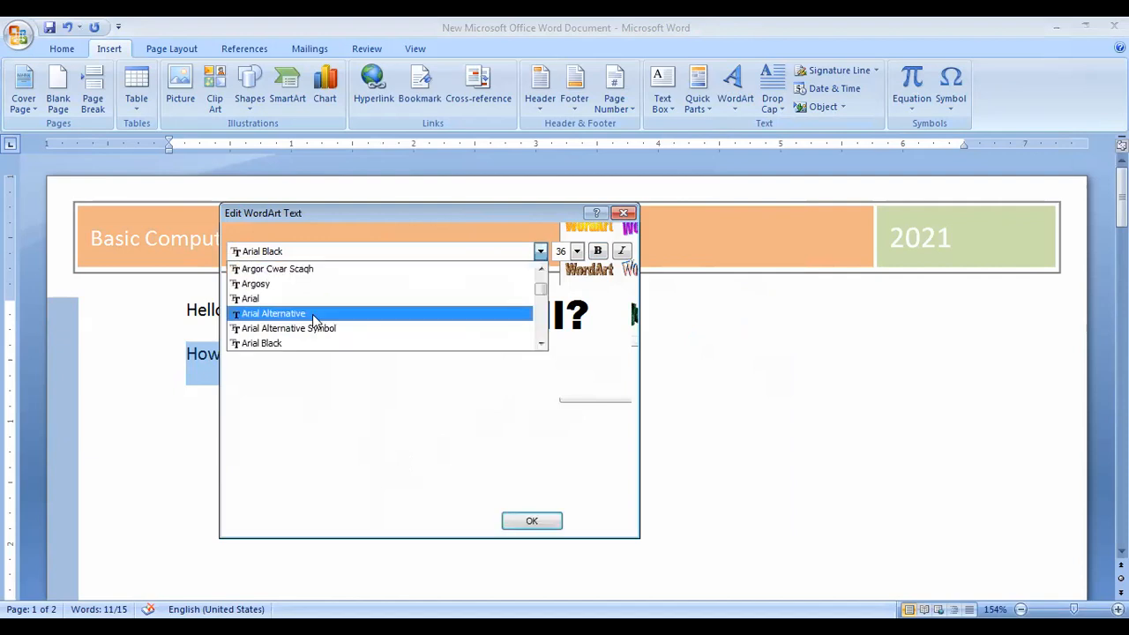
left_click(319, 314)
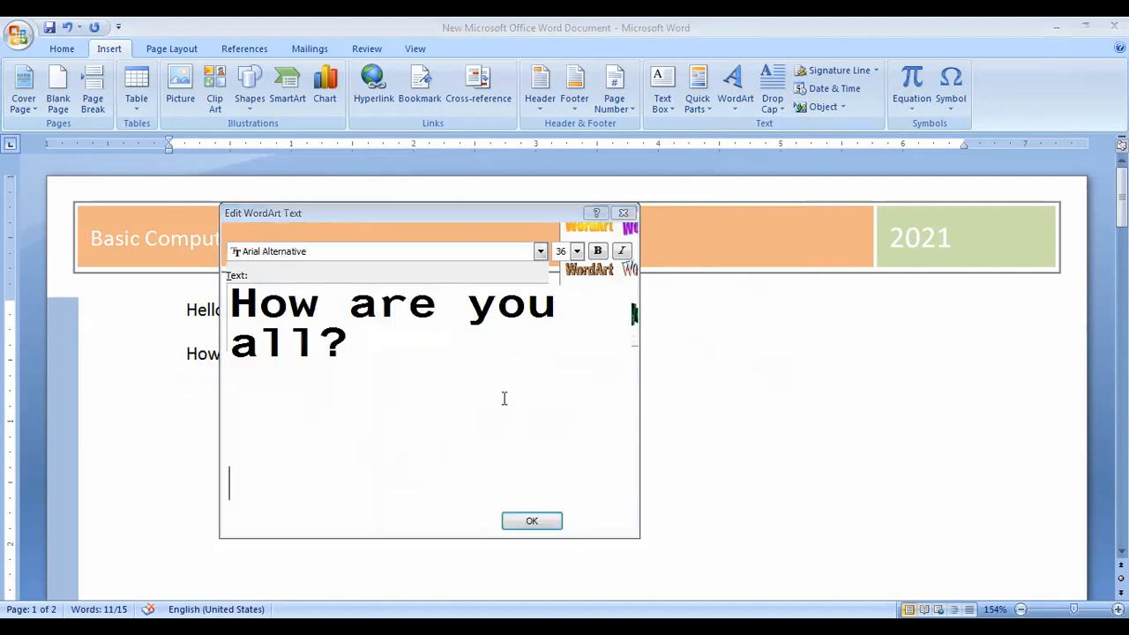
left_click(532, 521)
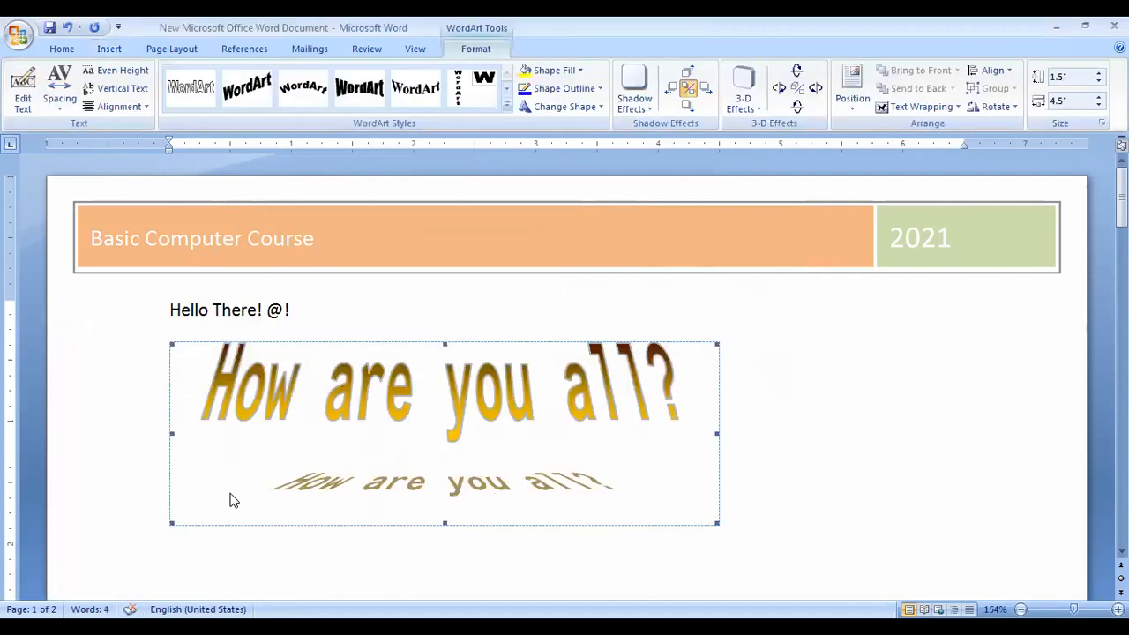
Select the 'How are you all?' WordArt and resize it with its handles.
left_click(631, 453)
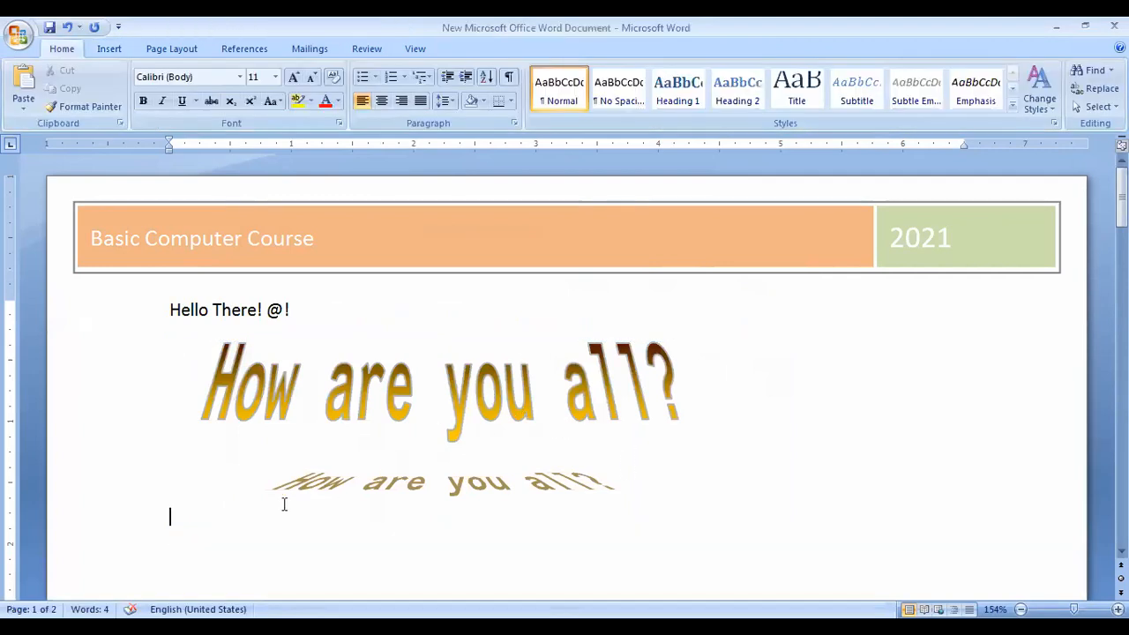
left_click(339, 437)
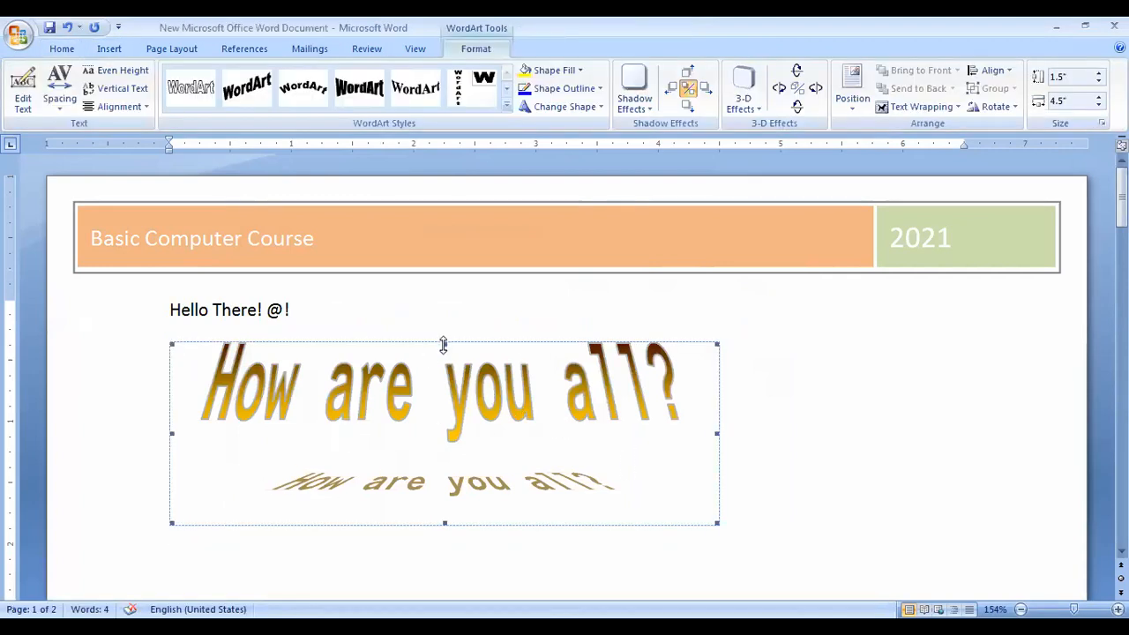
left_click_drag(446, 344, 473, 351)
left_click_drag(717, 516, 946, 564)
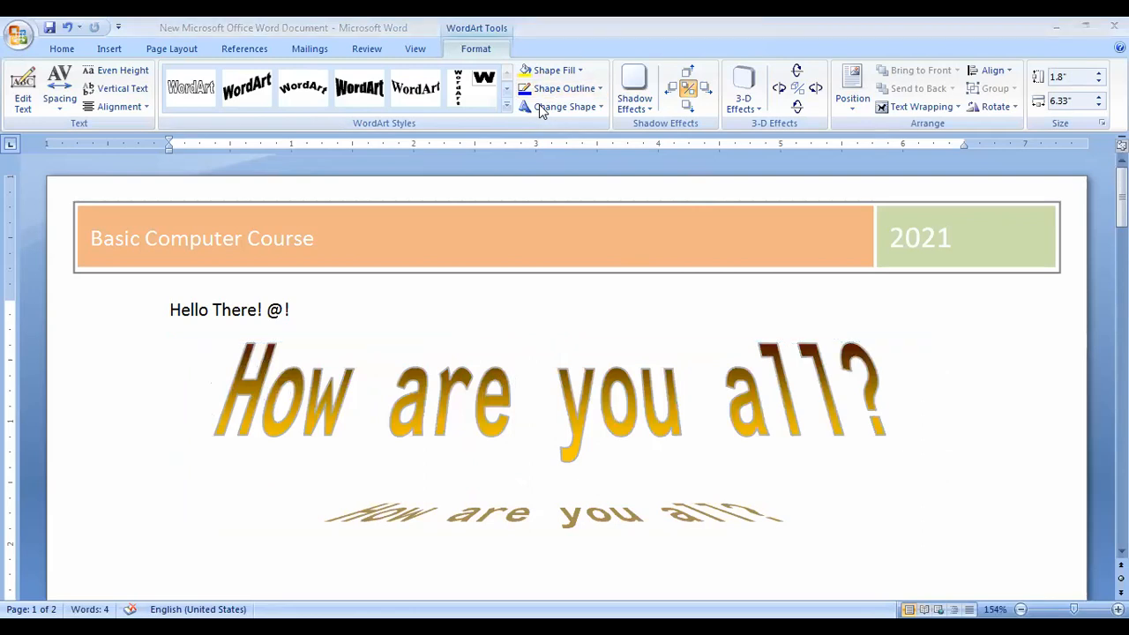
Apply the black arched WordArt style and shrink the WordArt to fit the page.
left_click(366, 92)
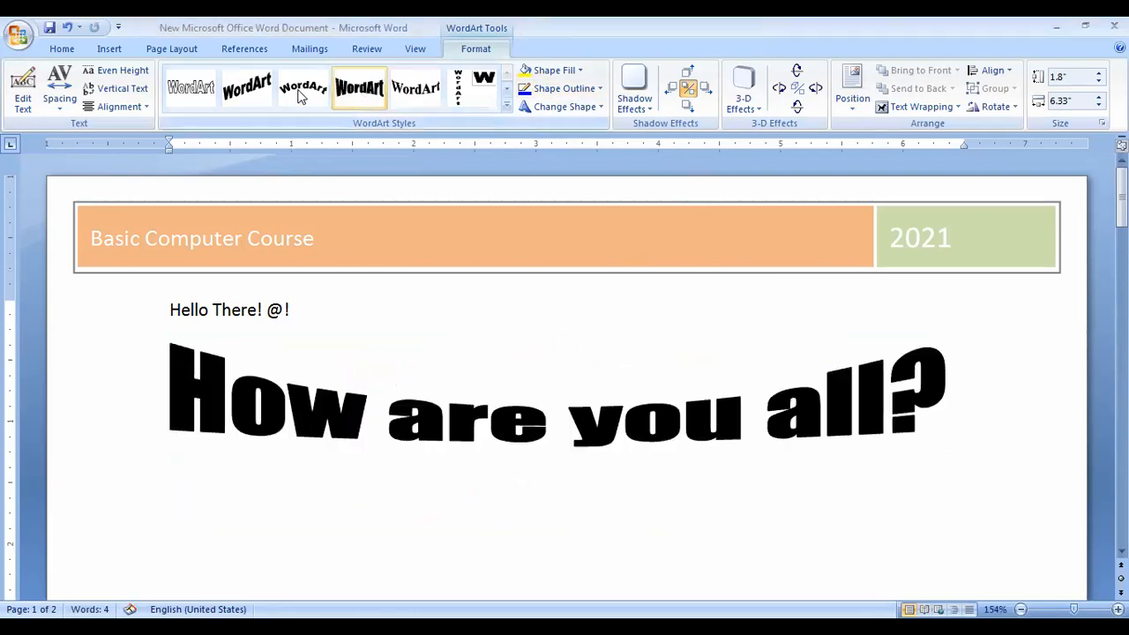
left_click(302, 93)
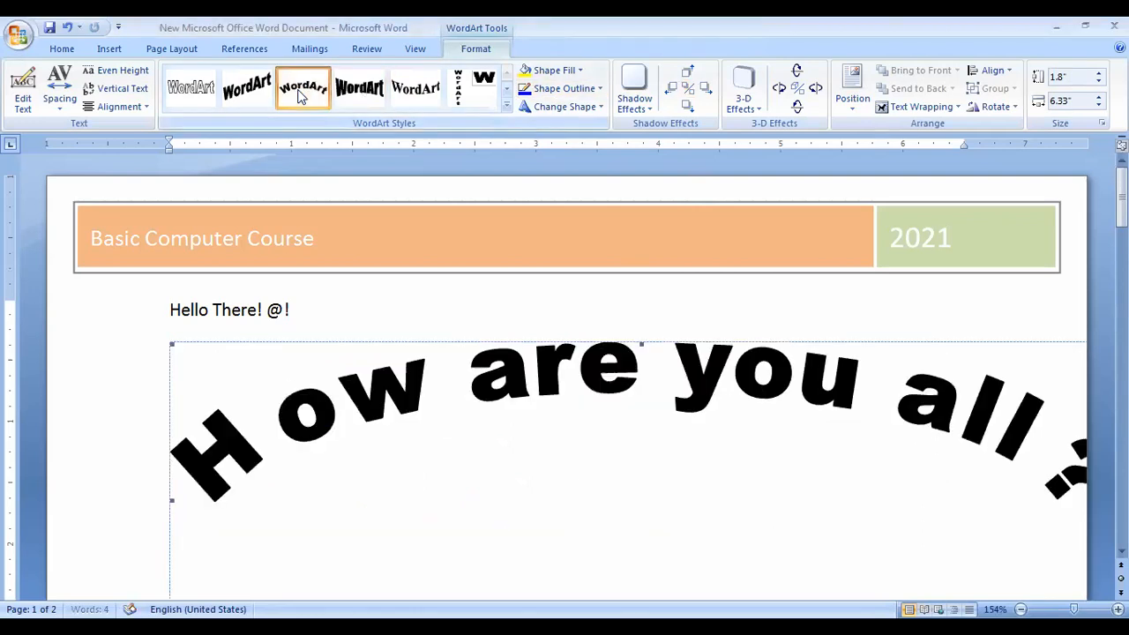
left_click(172, 340)
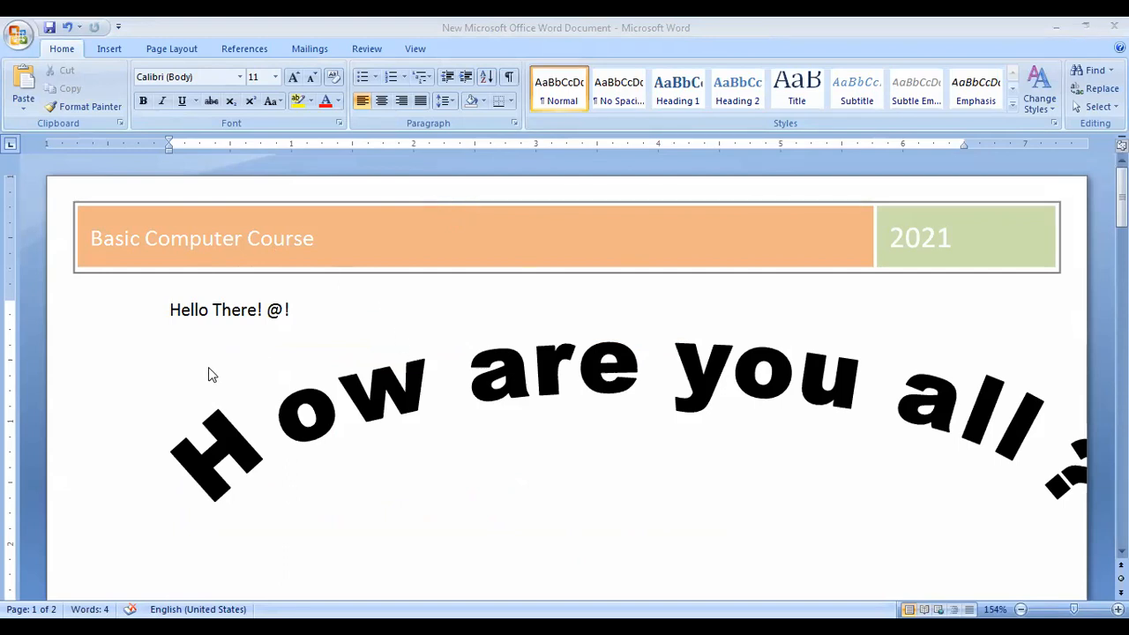
left_click(265, 441)
left_click_drag(327, 407, 487, 425)
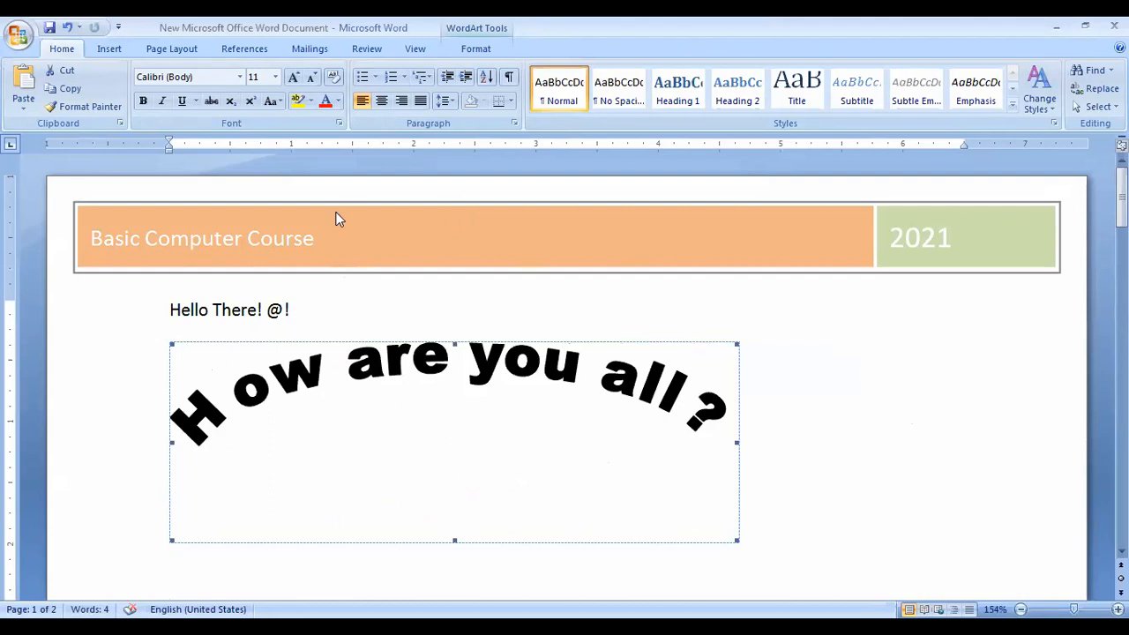
Browse the WordArt style gallery and cancel a new WordArt without inserting it.
left_click(122, 50)
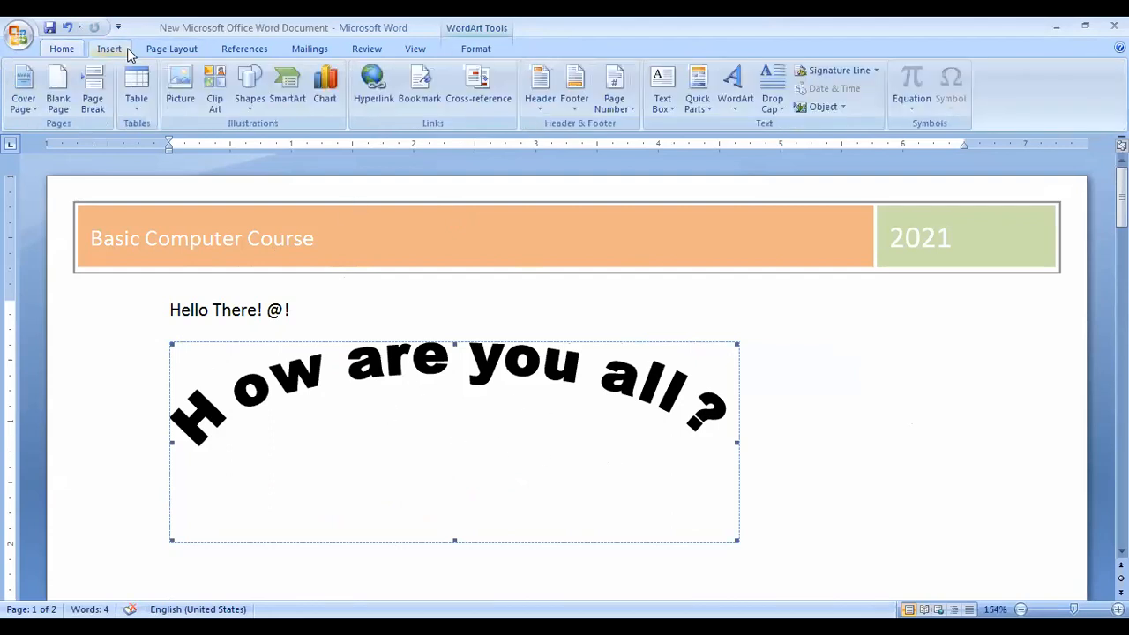
left_click(740, 98)
left_click(732, 139)
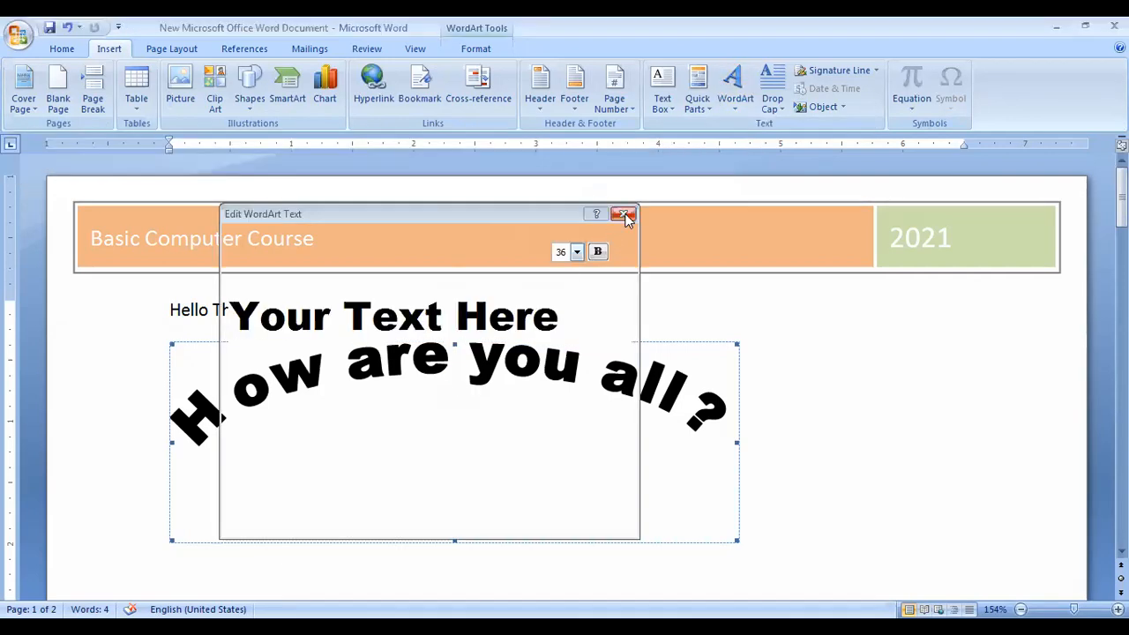
left_click(623, 215)
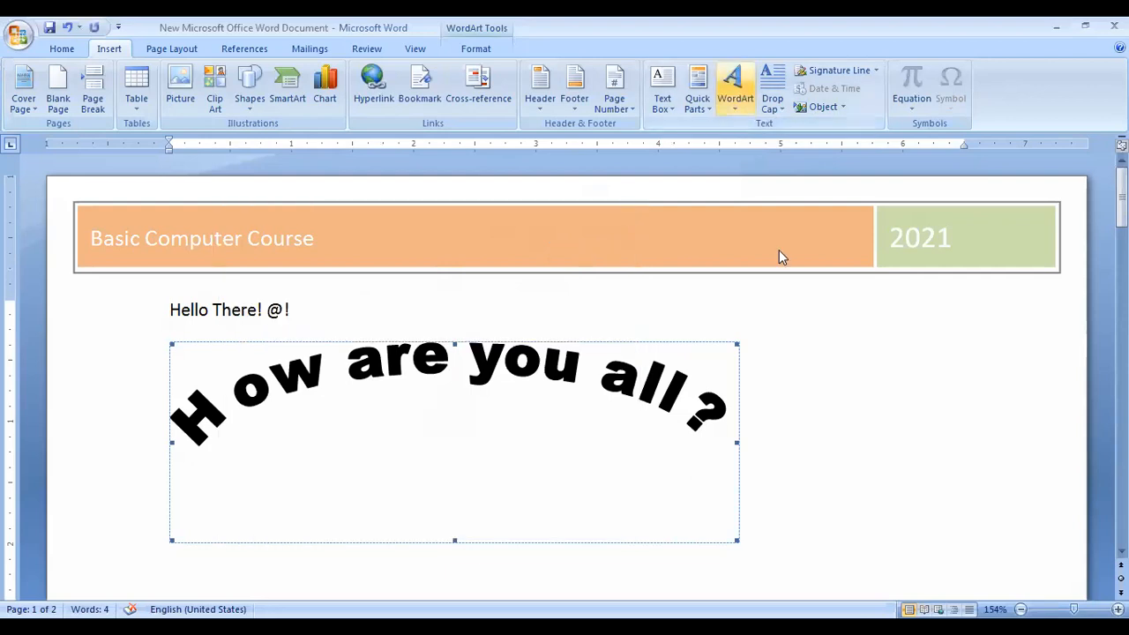
left_click(734, 88)
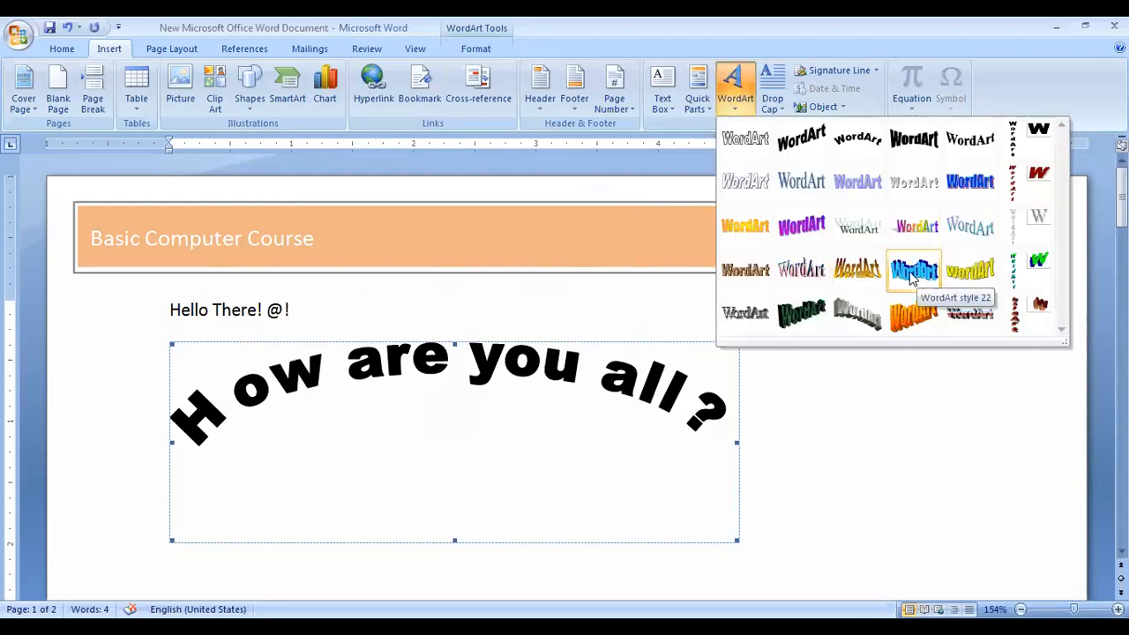
left_click(444, 209)
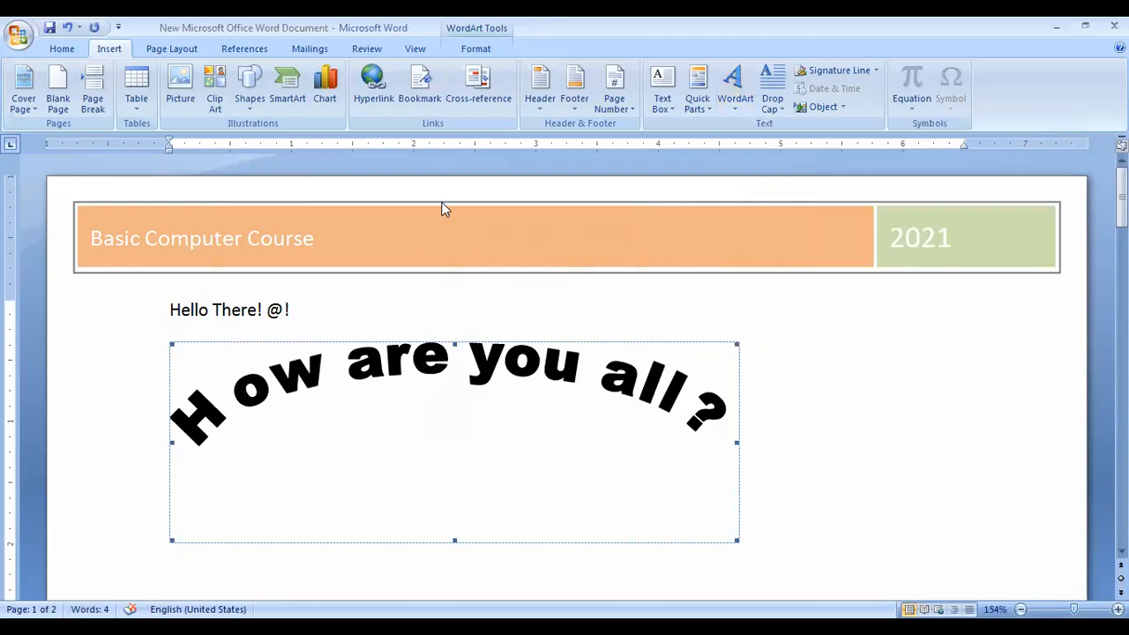
Look over the Drop Cap and Equation options without applying any, ending on Page Layout.
left_click(783, 109)
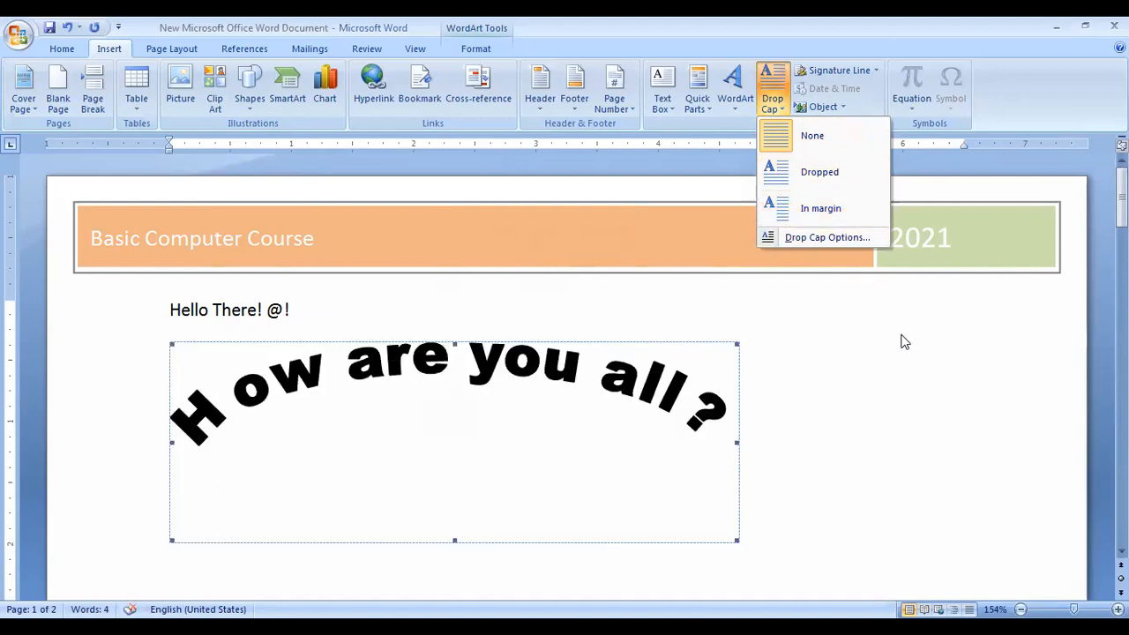
left_click(770, 104)
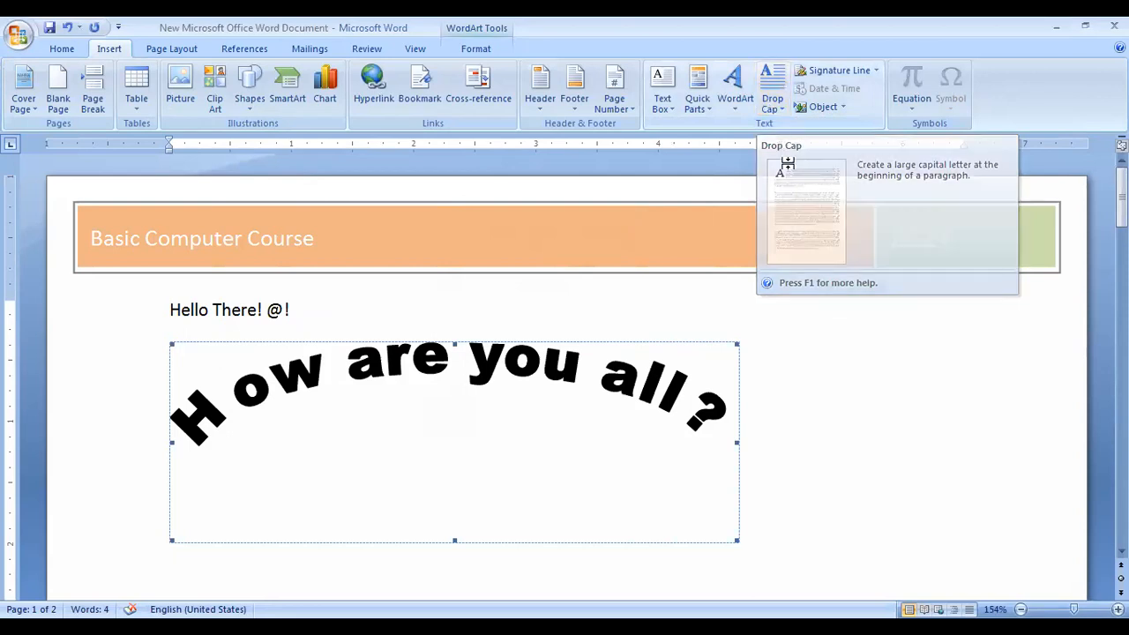
left_click(772, 95)
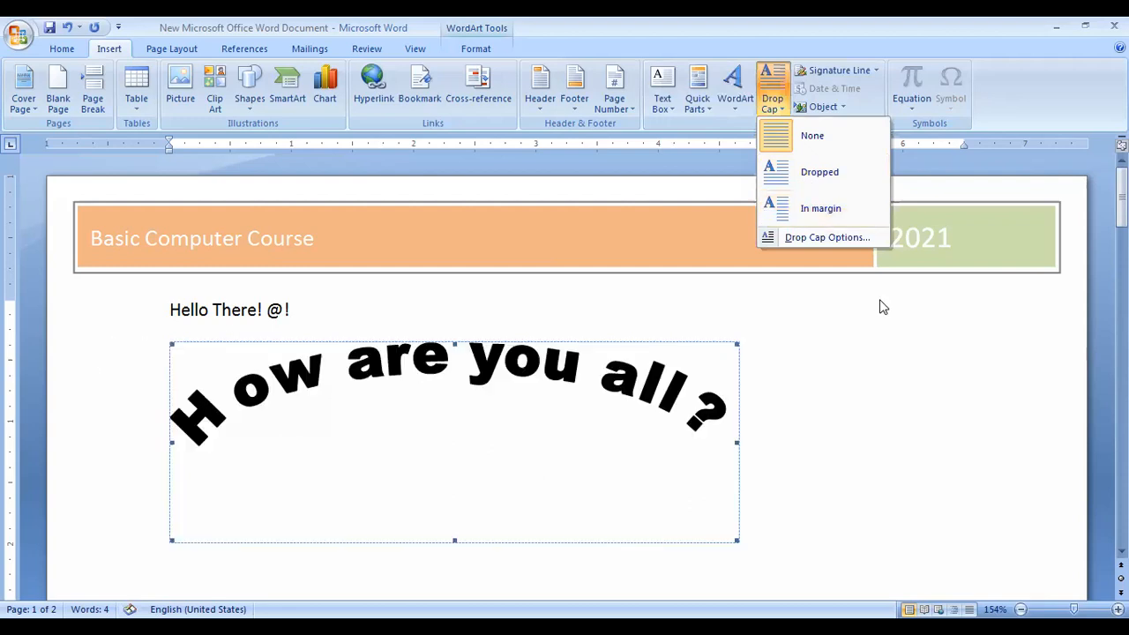
left_click(851, 300)
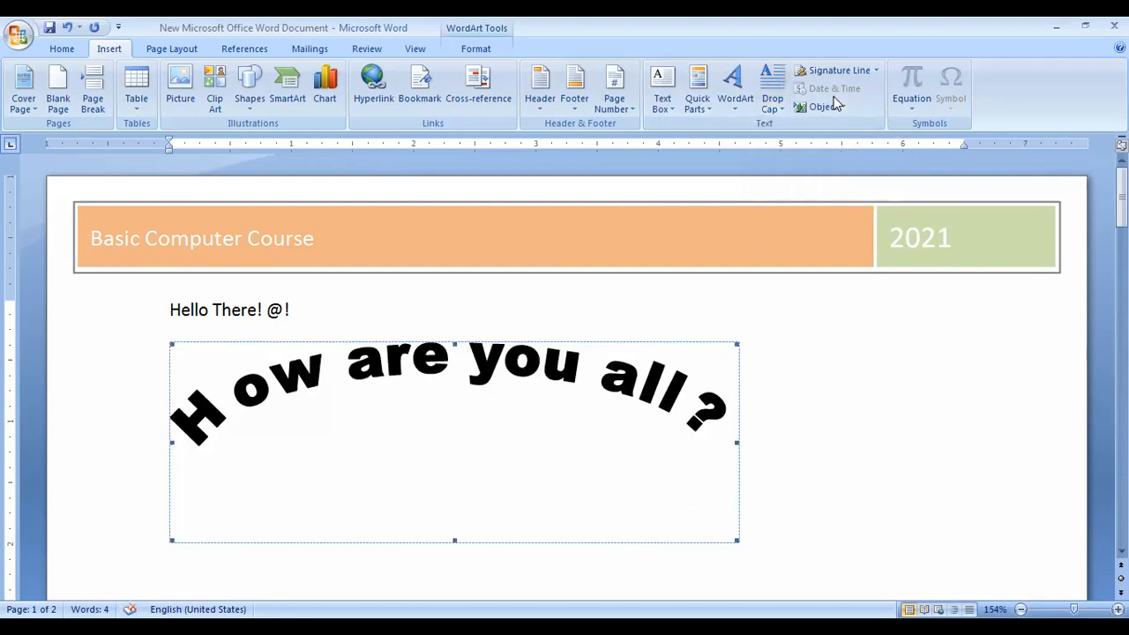
left_click(912, 107)
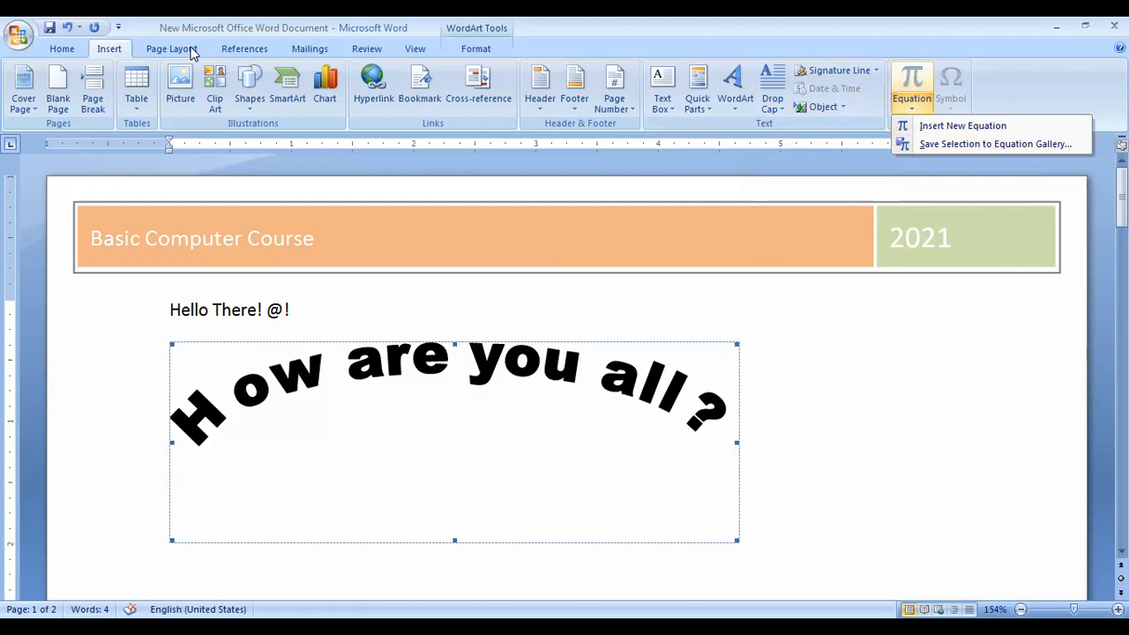
left_click(173, 50)
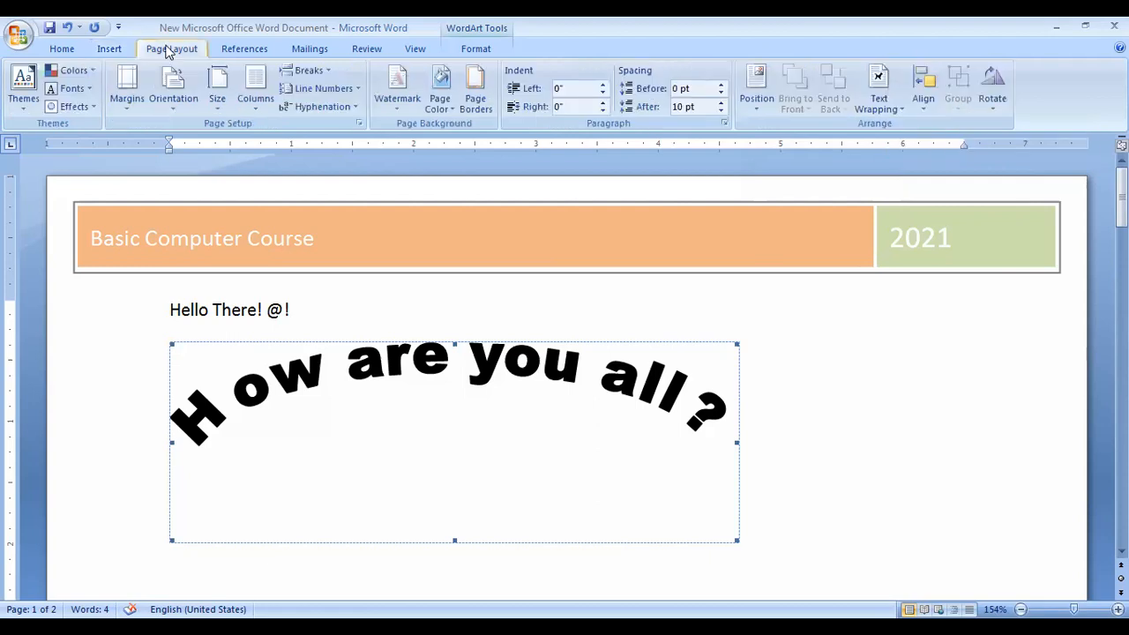
left_click(24, 99)
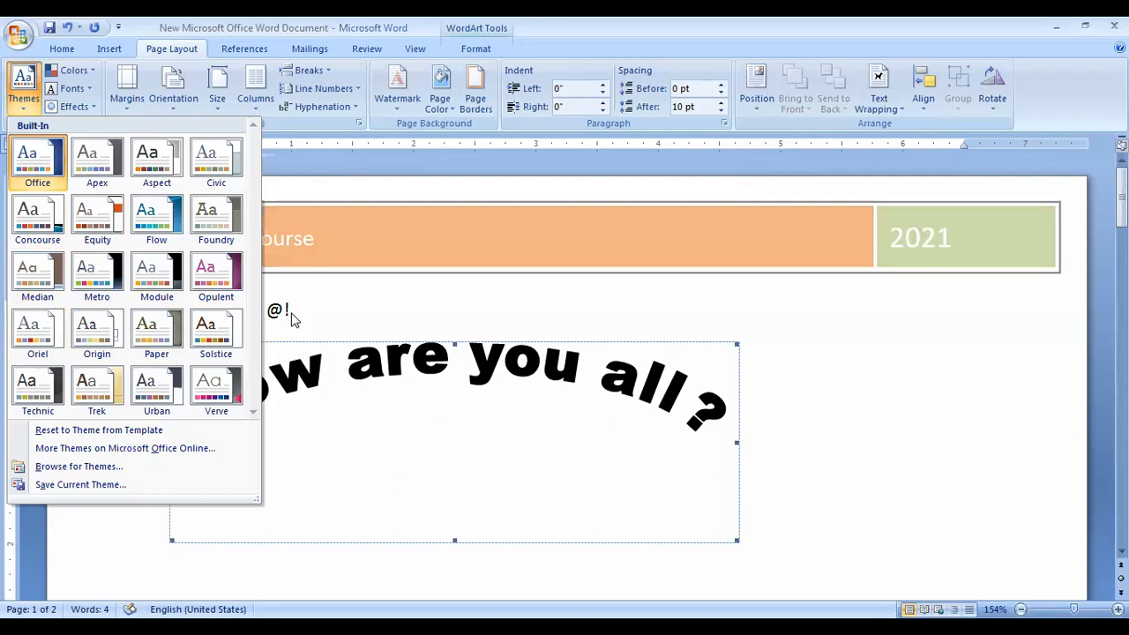
left_click(203, 308)
Paste a copy of the 'Hello There! @!' line after the first greeting.
triple_click(203, 308)
key("ctrl+c")
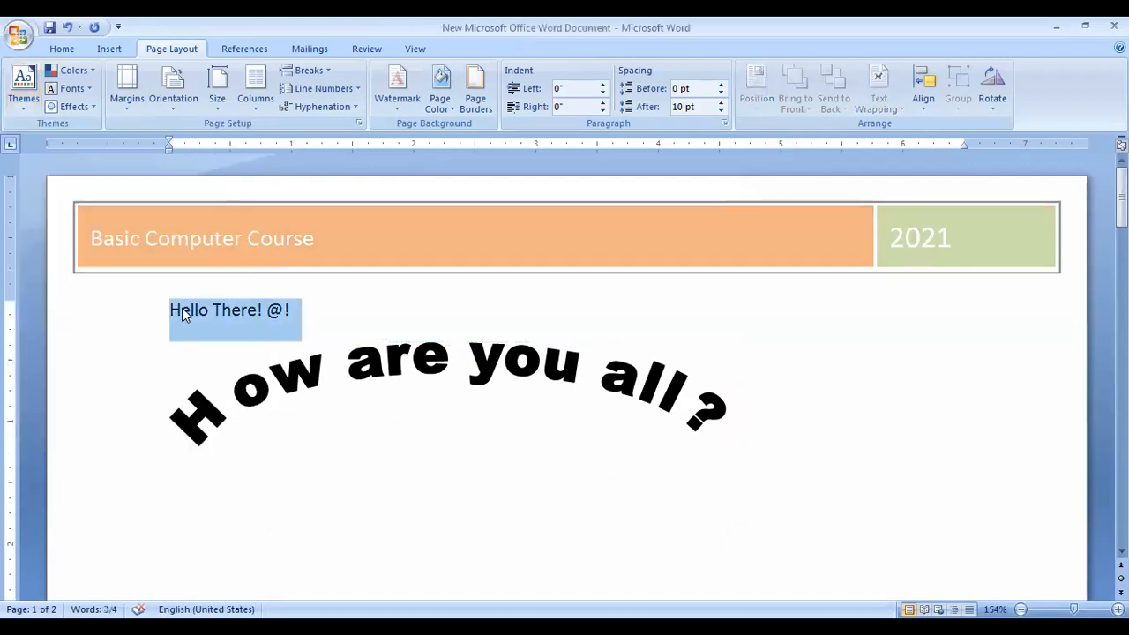
left_click(315, 315)
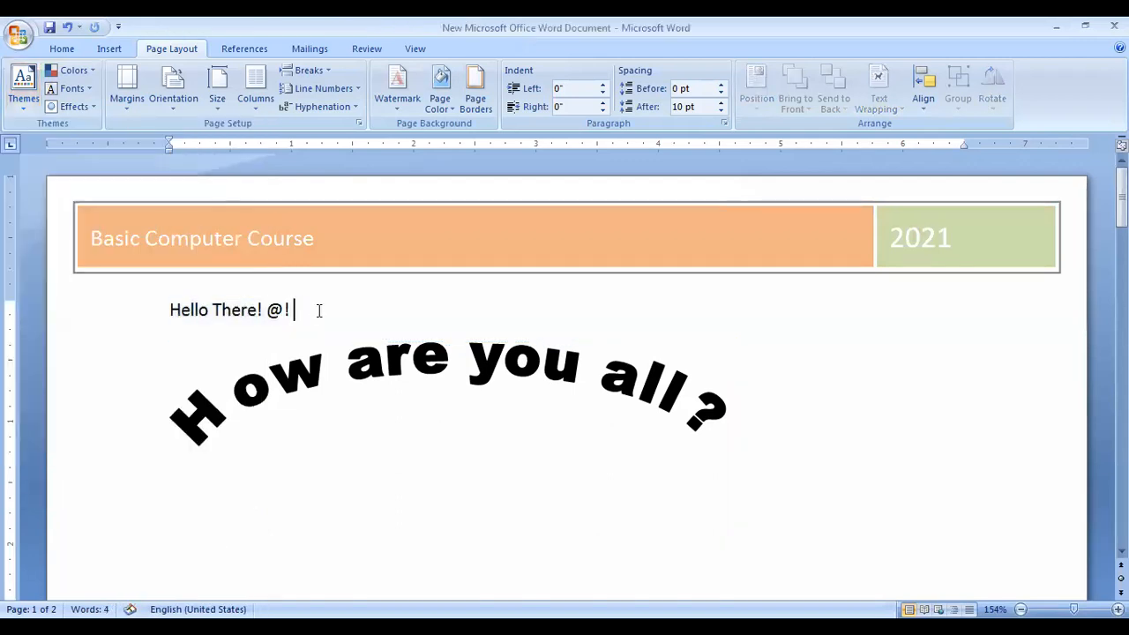
key("ctrl+v")
key("ctrl+v")
key("ctrl+v")
key("ctrl+v")
key("ctrl+v")
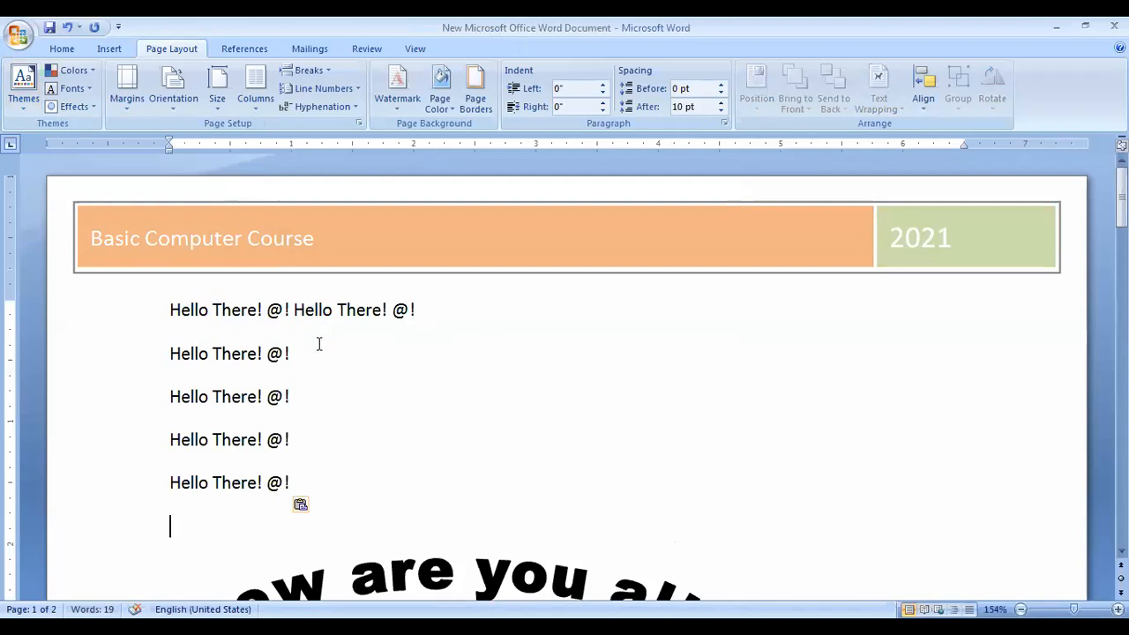
left_click_drag(167, 311, 423, 310)
key("ctrl+c")
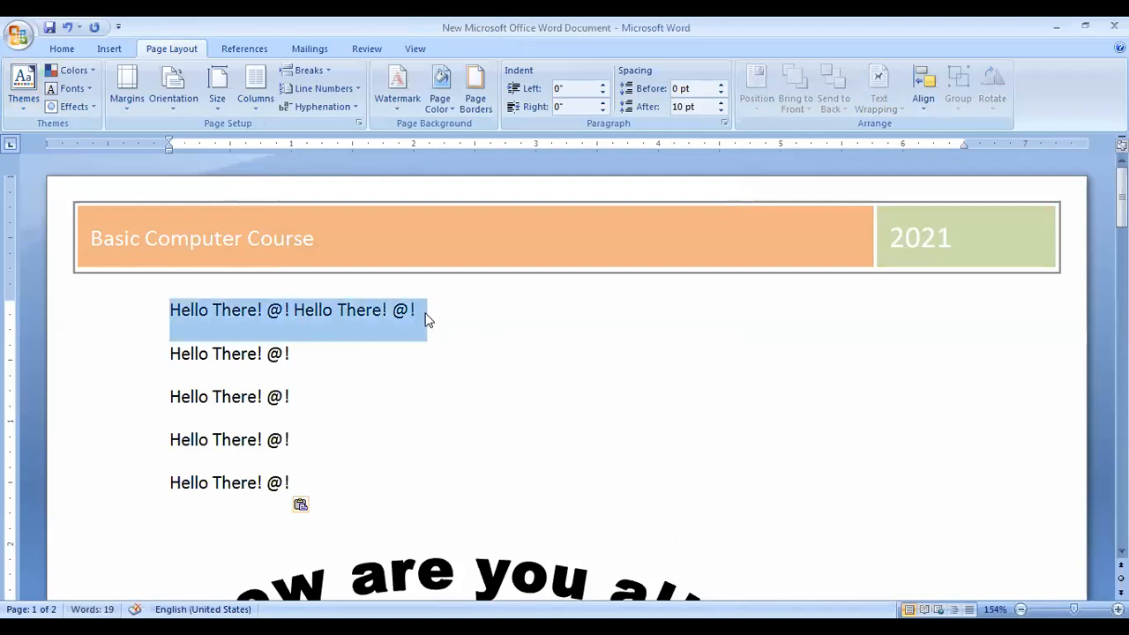
left_click_drag(172, 356, 318, 472)
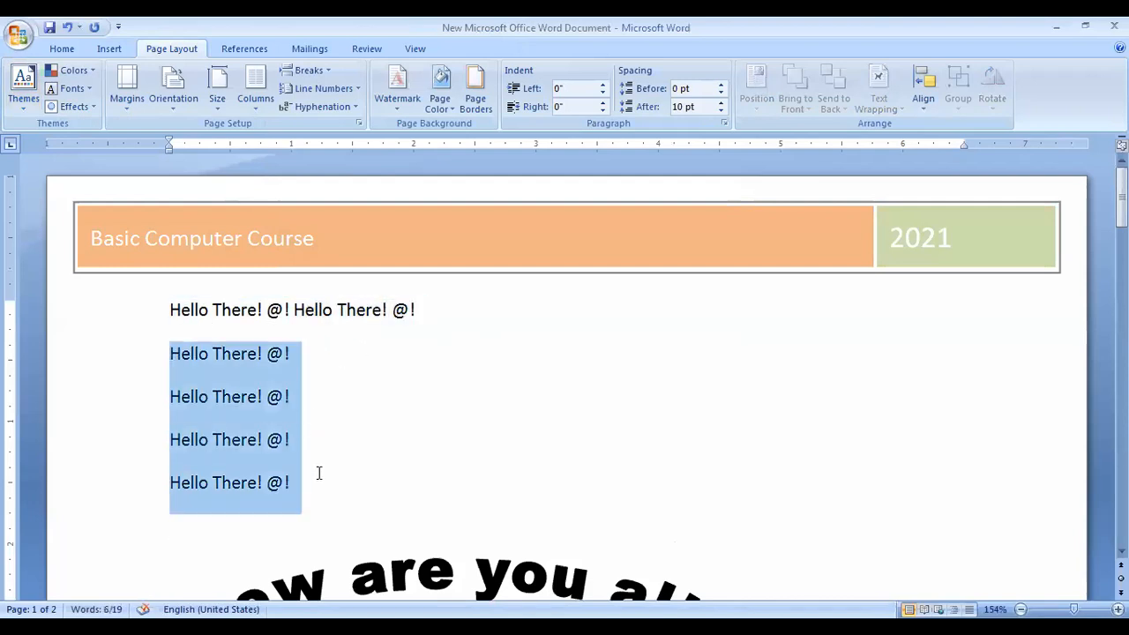
left_click(304, 401)
Paste more greeting copies at the second line's end to fill six lines.
left_click(290, 336)
left_click(302, 360)
key("ctrl+v")
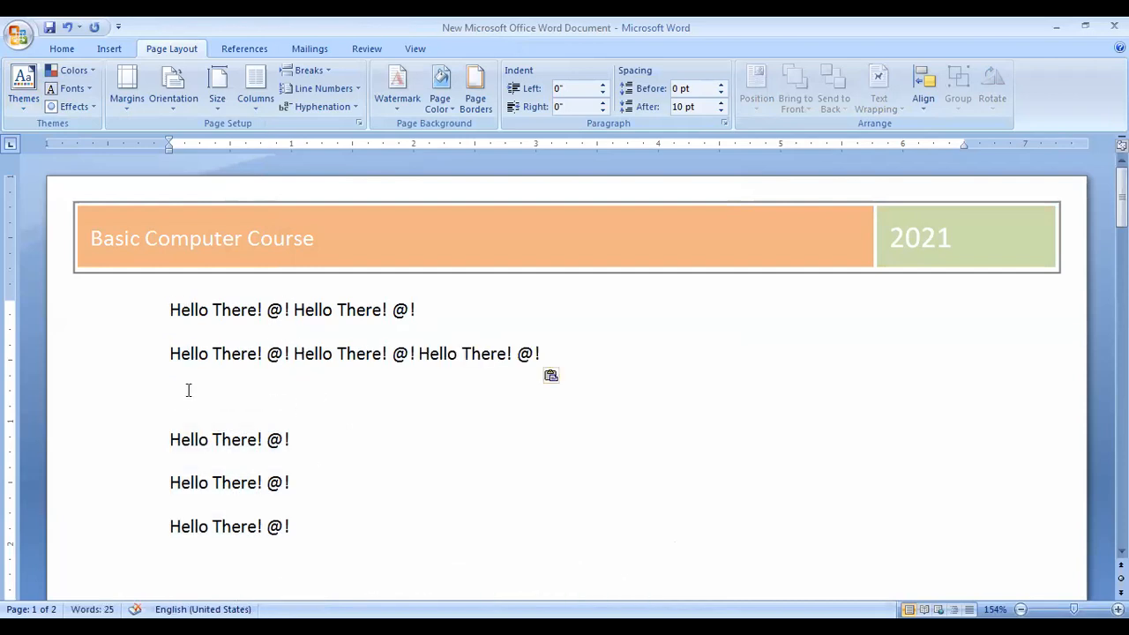
key("ctrl+v")
key("ctrl+v")
key("ctrl+v")
key("ctrl+v")
left_click(481, 355)
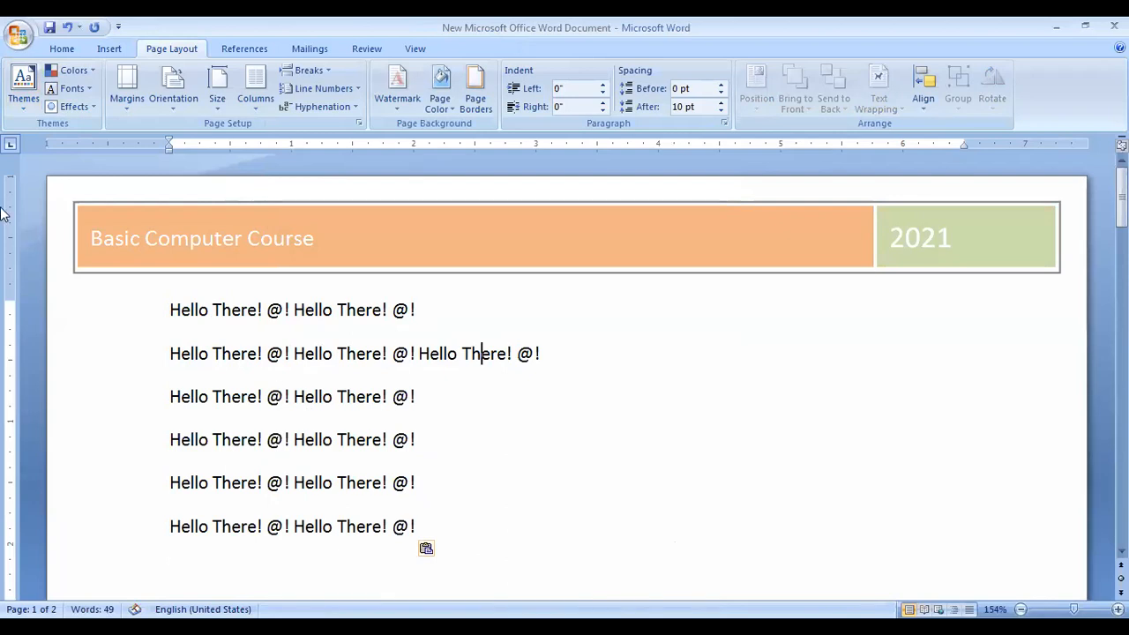
left_click(25, 84)
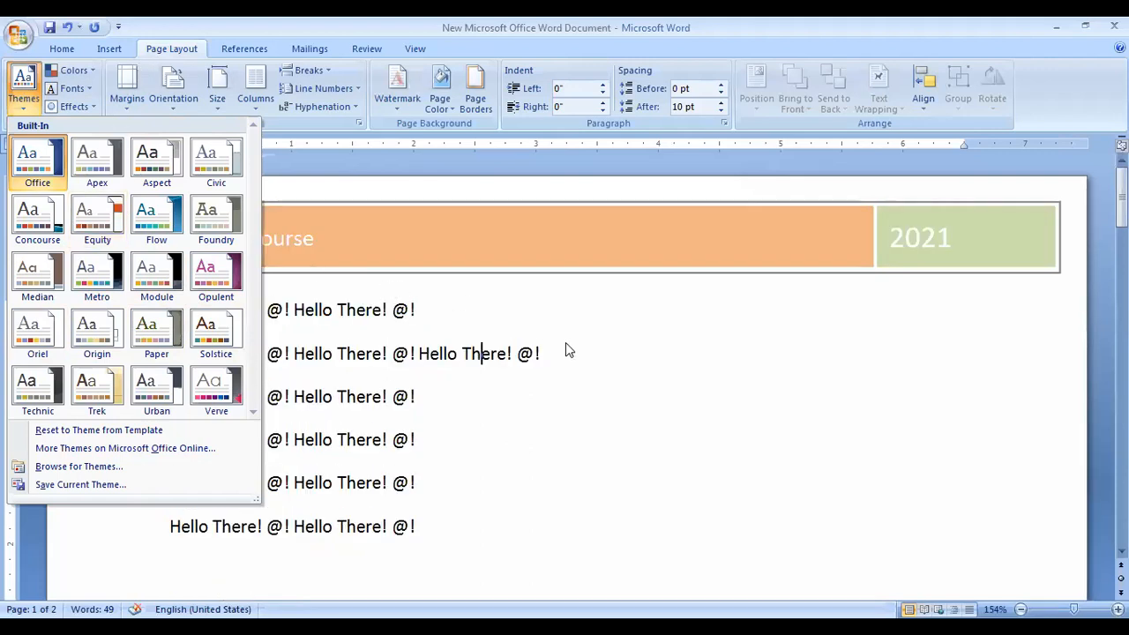
Apply a different built-in theme, turning the 2021 header box salmon and changing the greeting font.
left_click(622, 428)
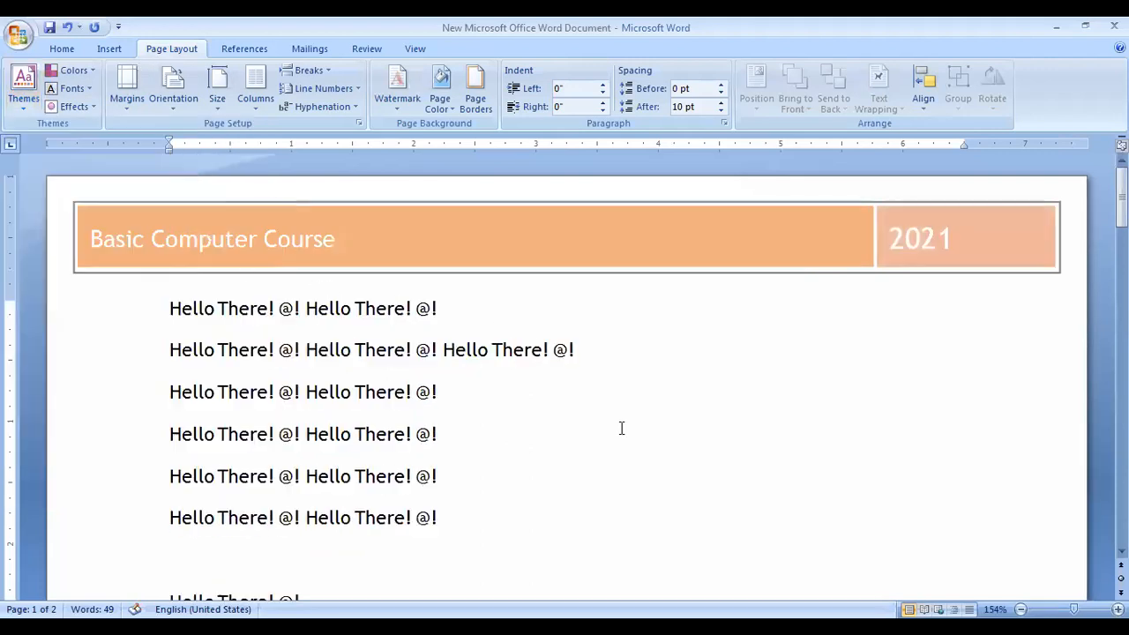
left_click(20, 79)
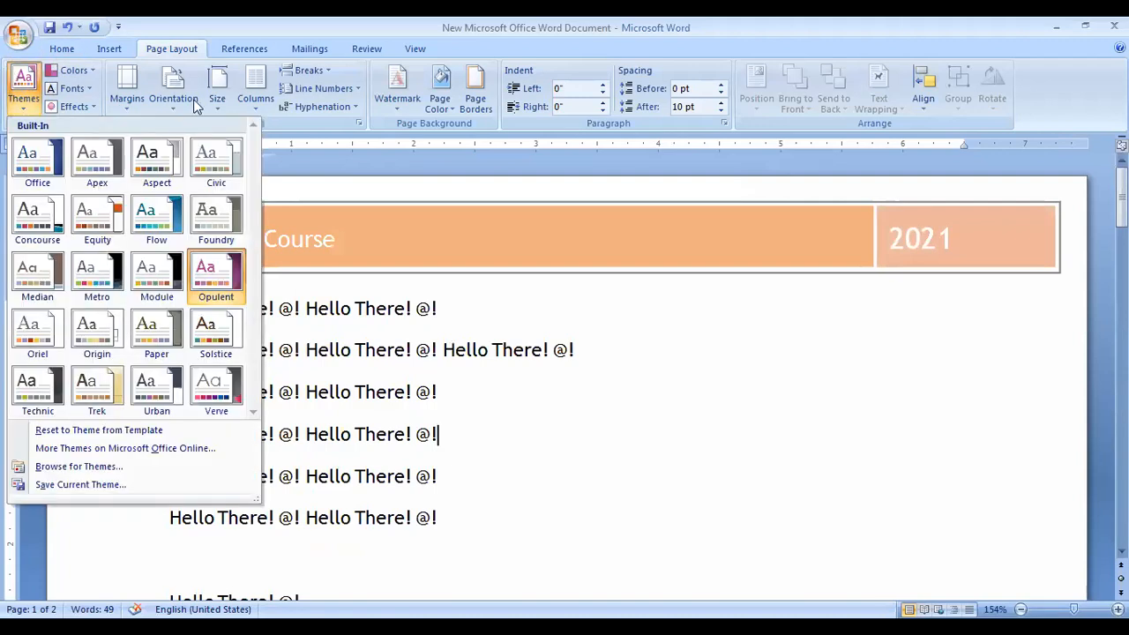
left_click(134, 69)
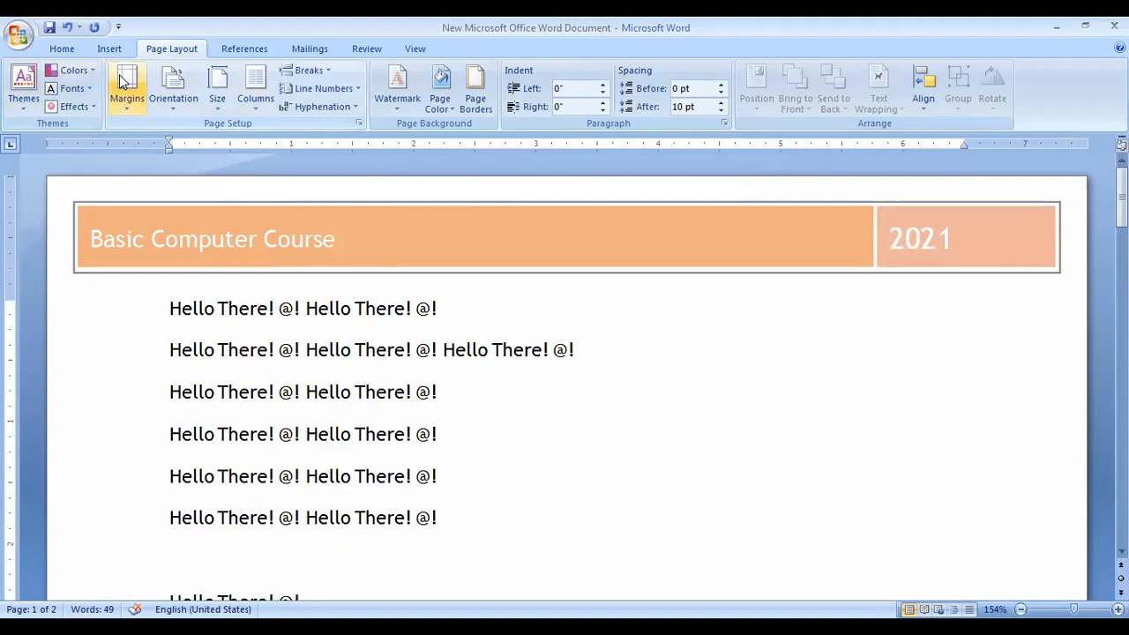
Review the margin presets, keeping the Normal 1-inch margins.
left_click(125, 108)
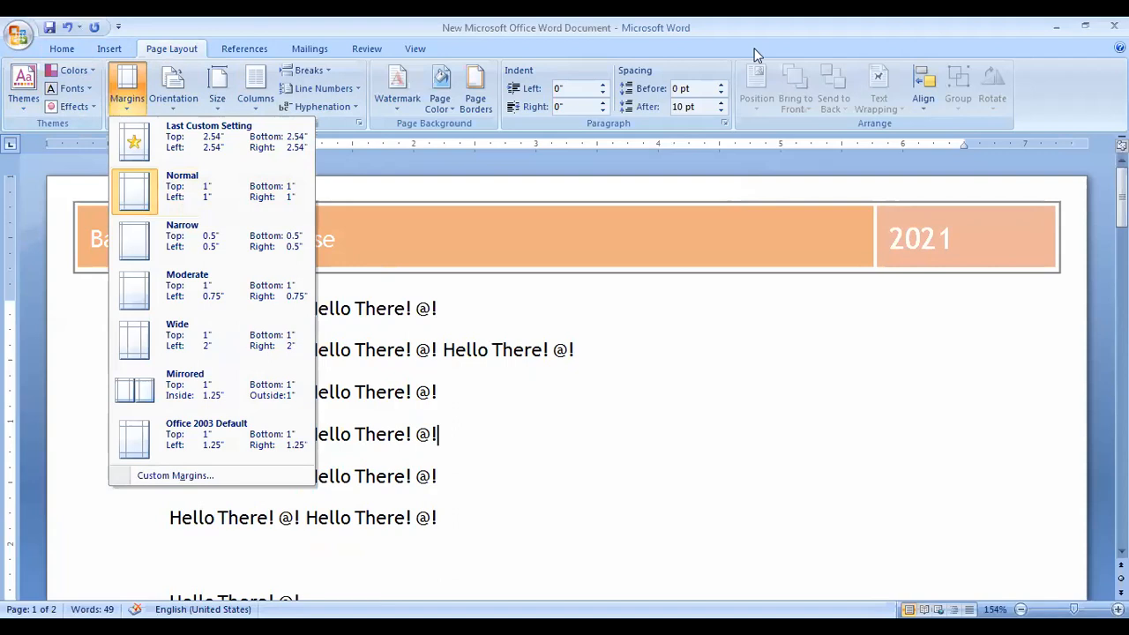
left_click(118, 102)
left_click(120, 107)
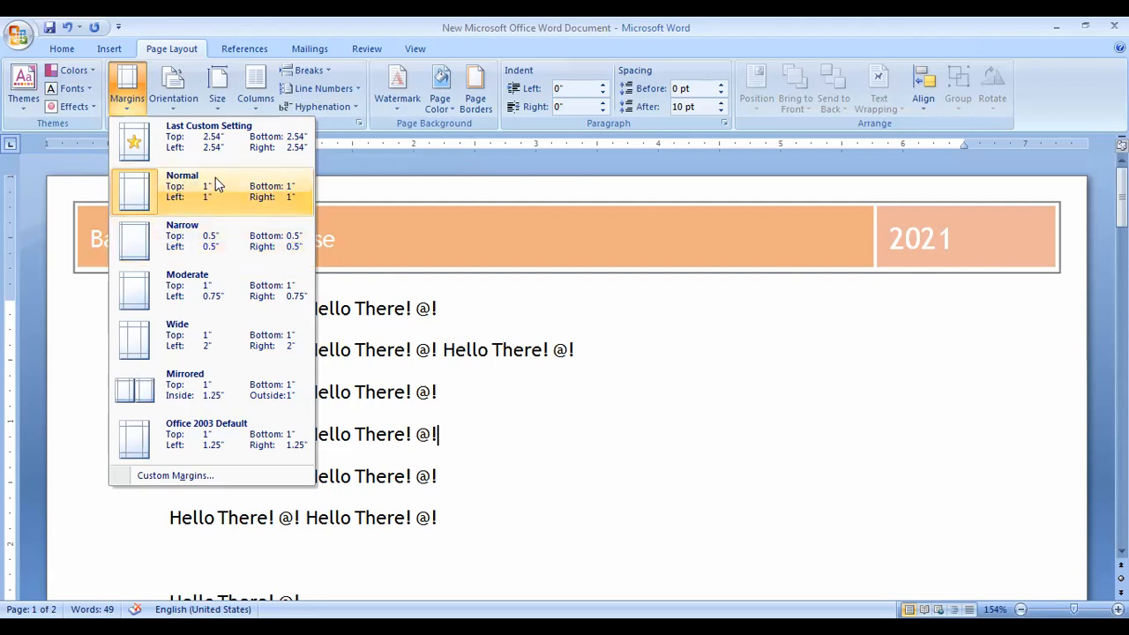
left_click(174, 102)
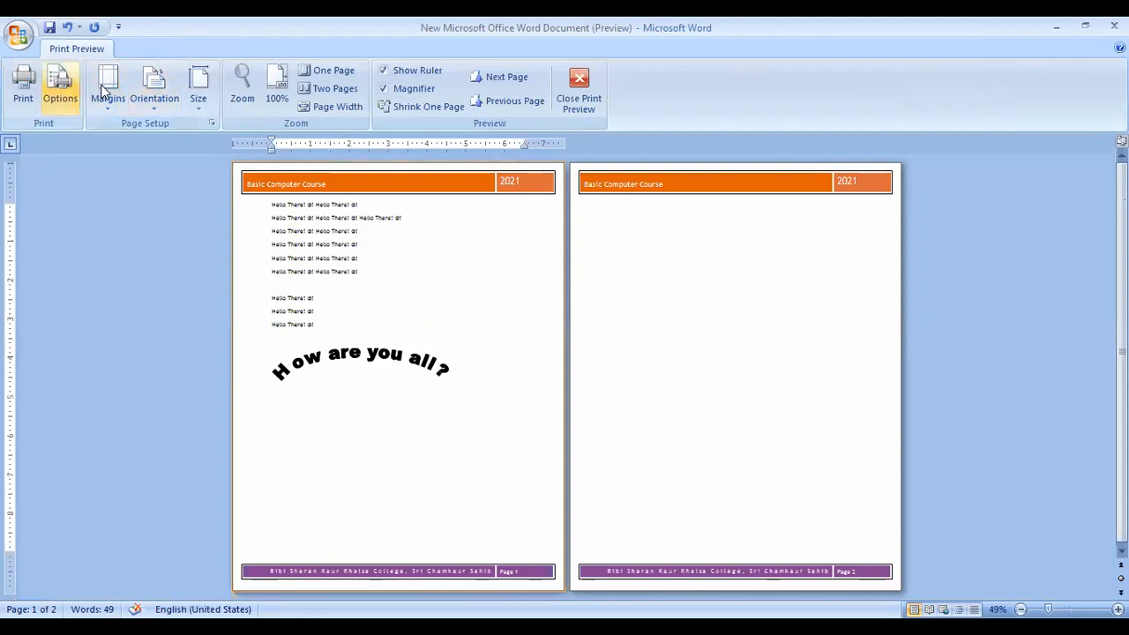
Set both pages to landscape and check the paper size list showing Letter 8.5" x 11".
left_click(144, 97)
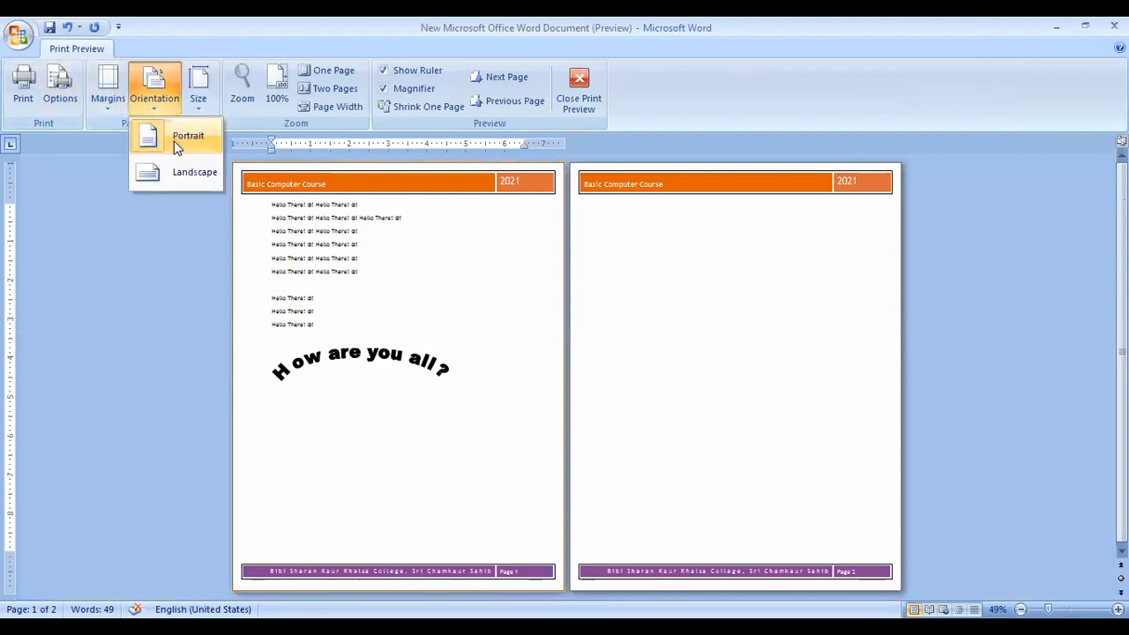
left_click(763, 419)
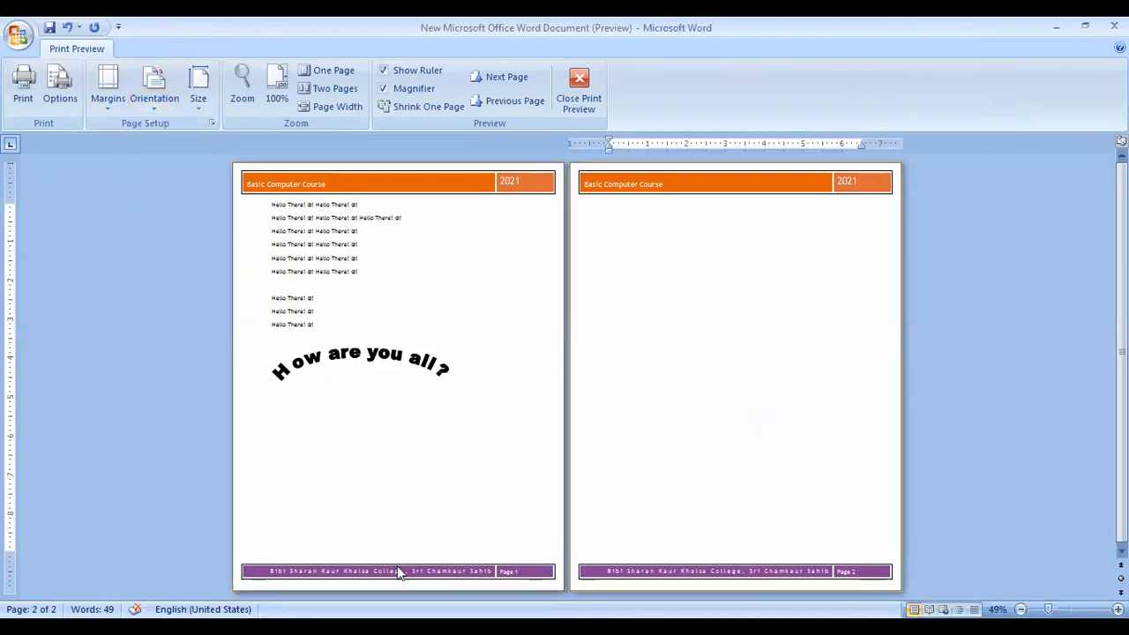
left_click(168, 171)
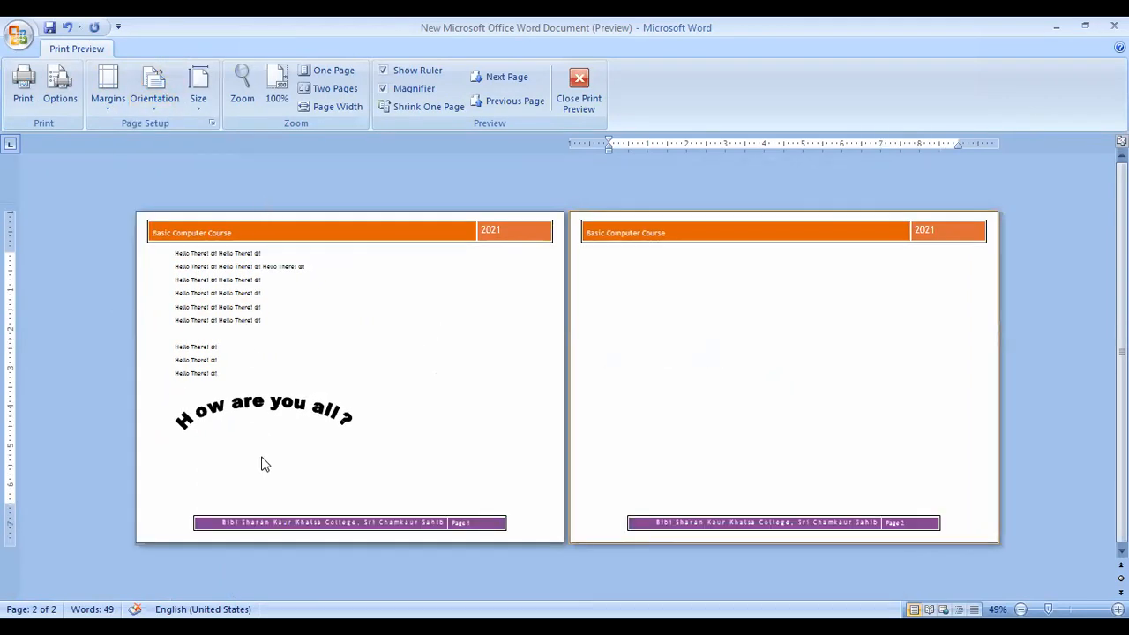
left_click(157, 102)
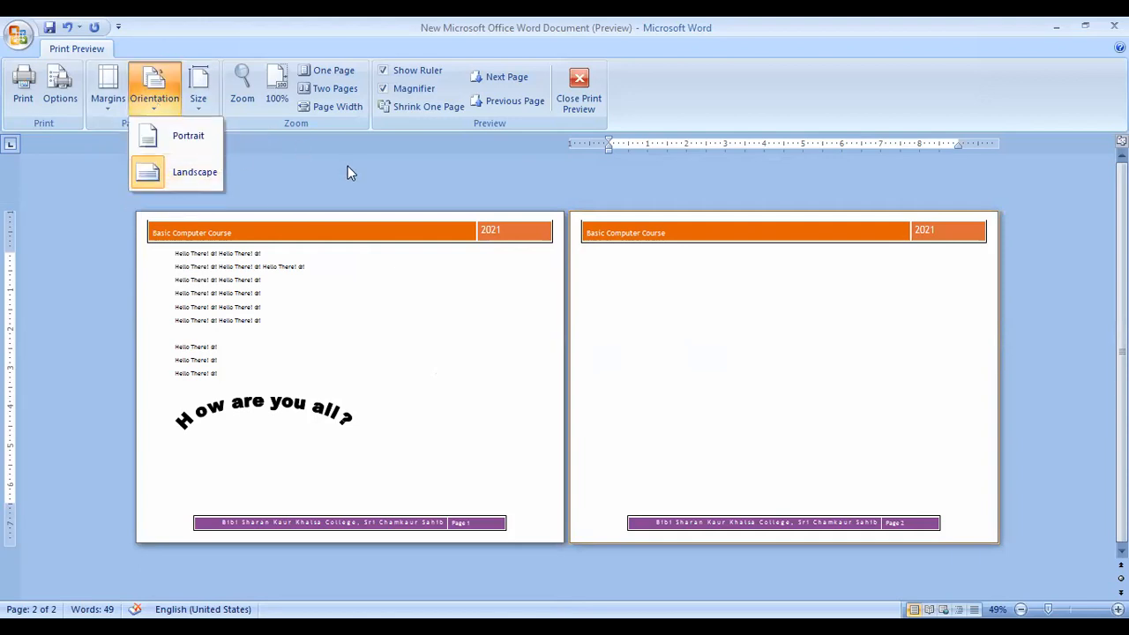
left_click(212, 101)
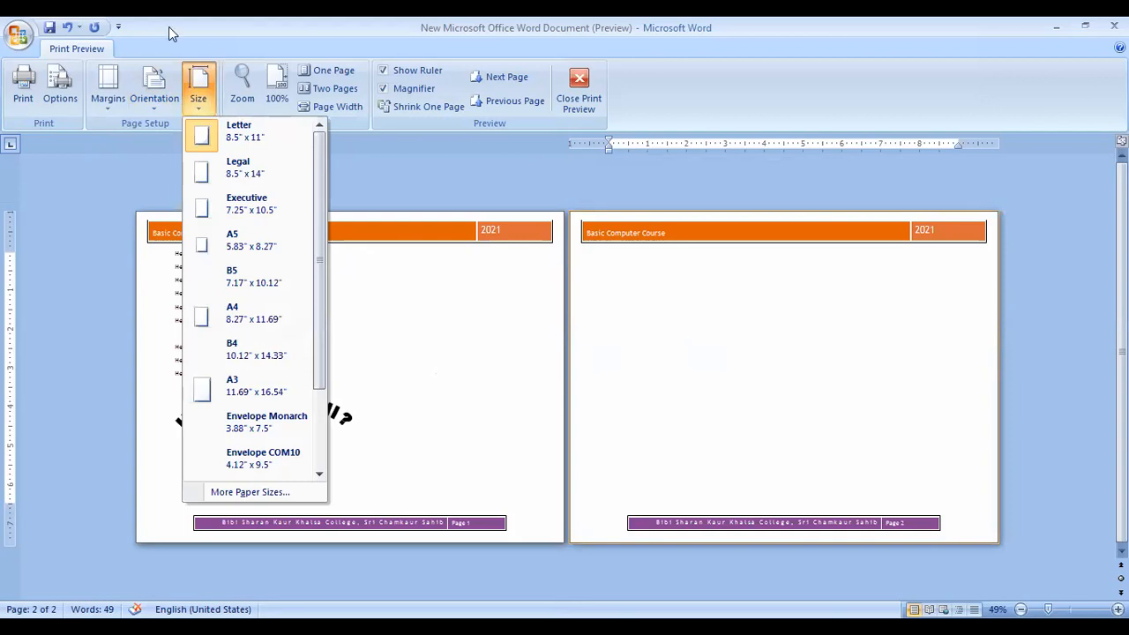
left_click(210, 102)
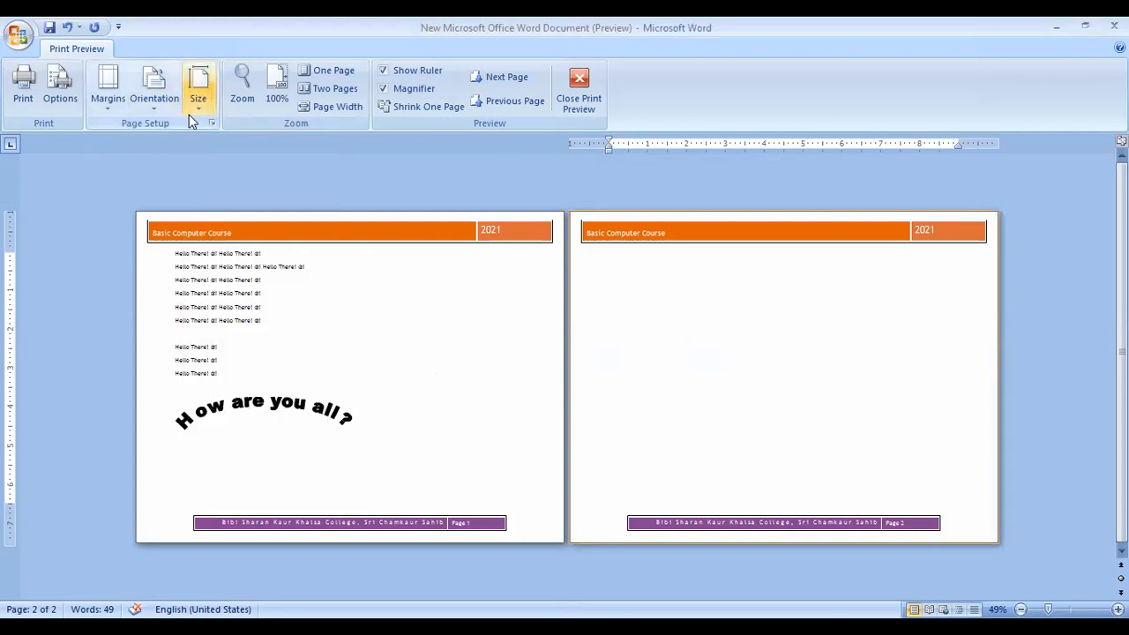
Set the paper size to A4, review the size list, and exit Print Preview.
left_click(196, 105)
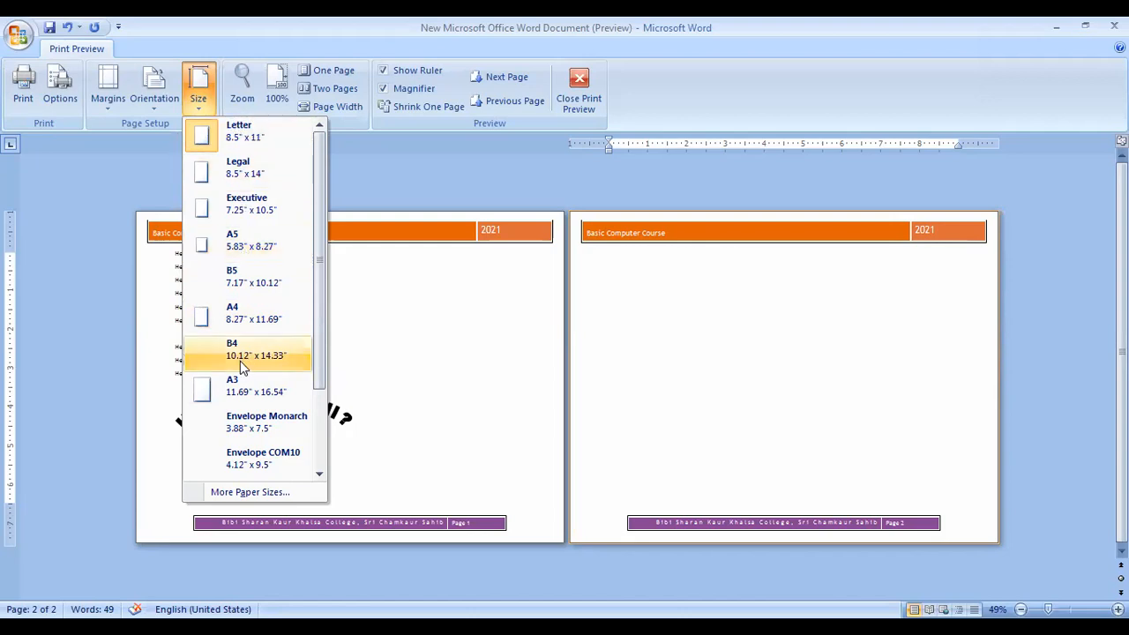
left_click(238, 319)
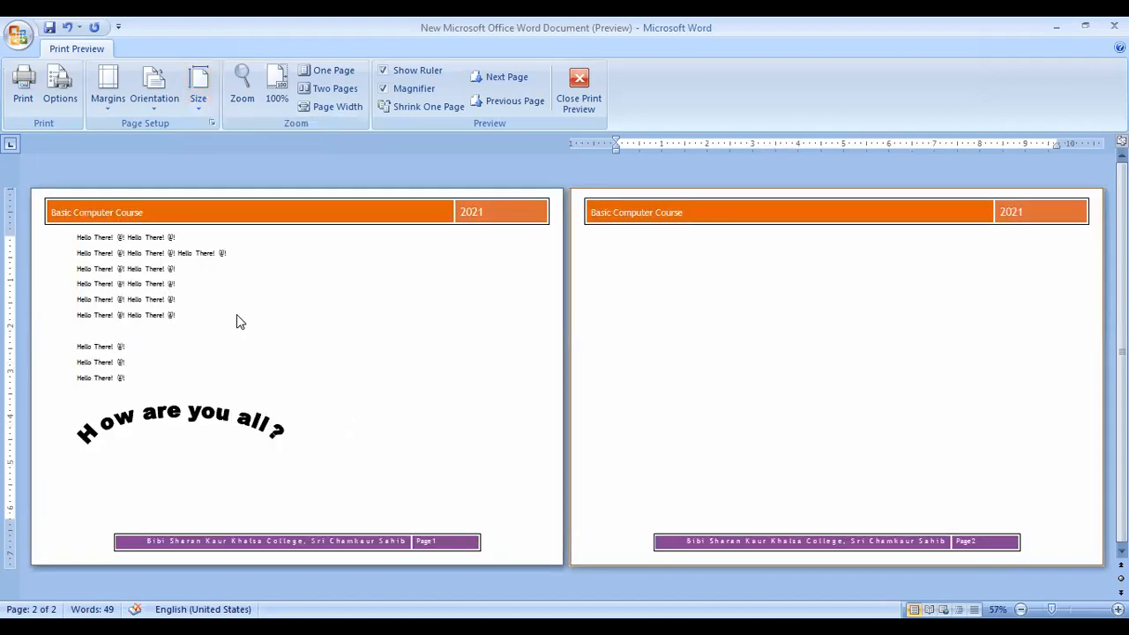
left_click(199, 103)
left_click_drag(322, 291, 313, 414)
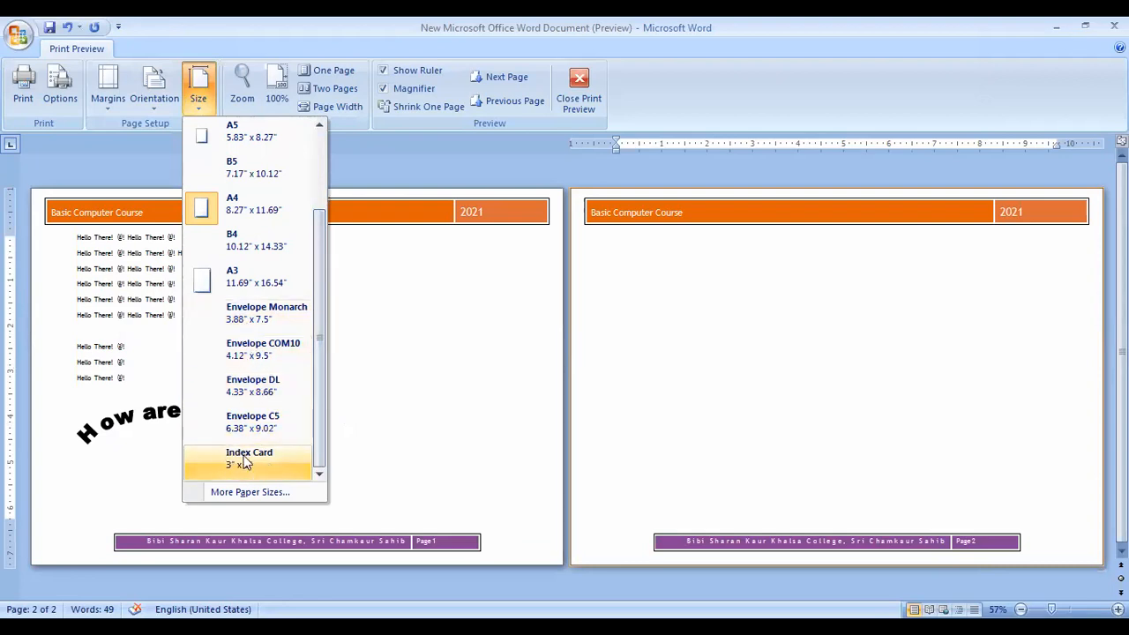
left_click_drag(322, 427, 333, 245)
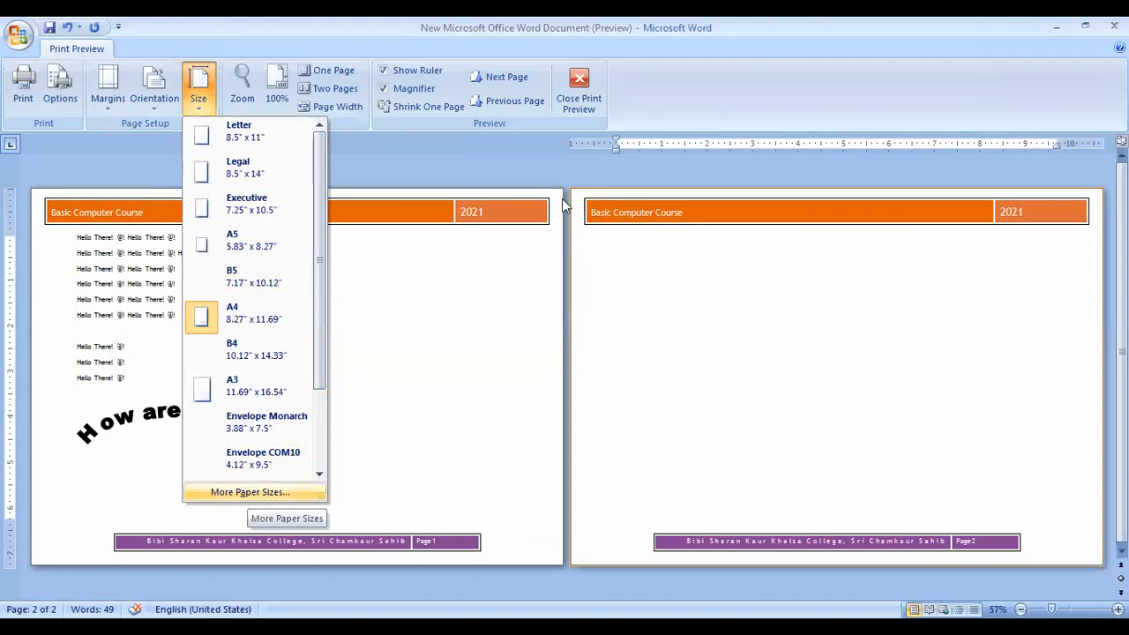
left_click(172, 104)
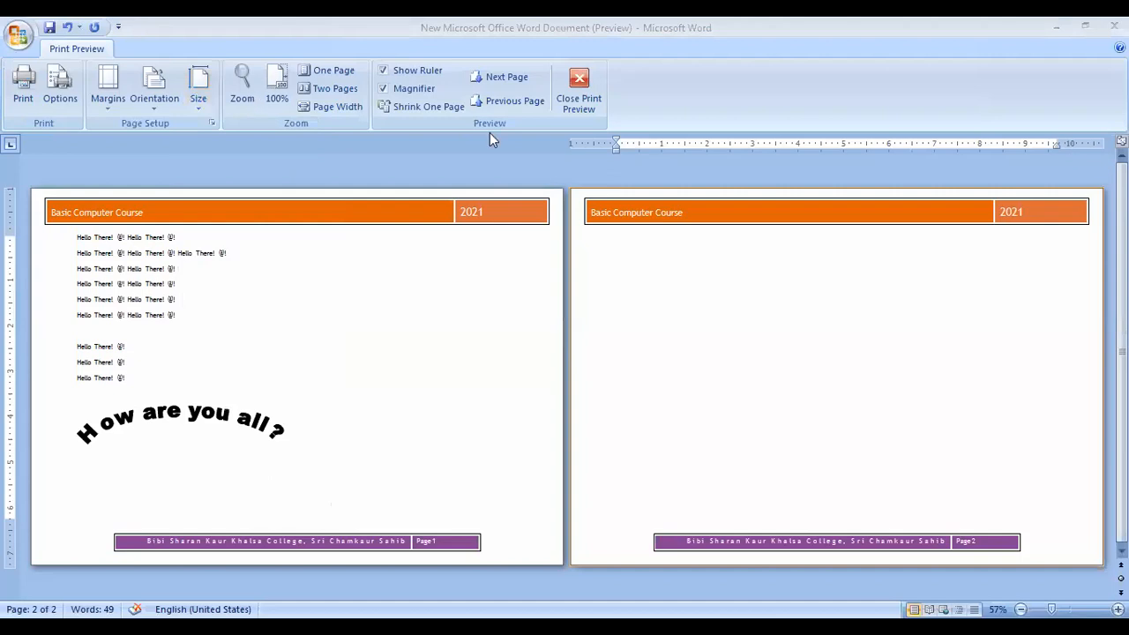
left_click(567, 104)
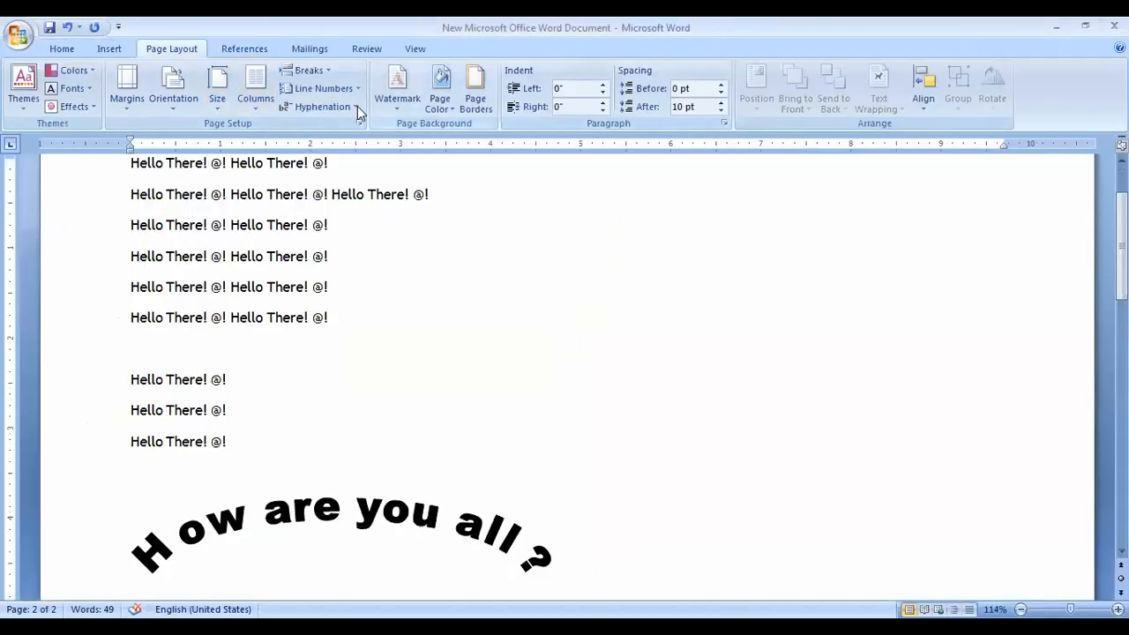
Split the page into two columns and paste five copies of the three-greeting line after the first line.
left_click(257, 104)
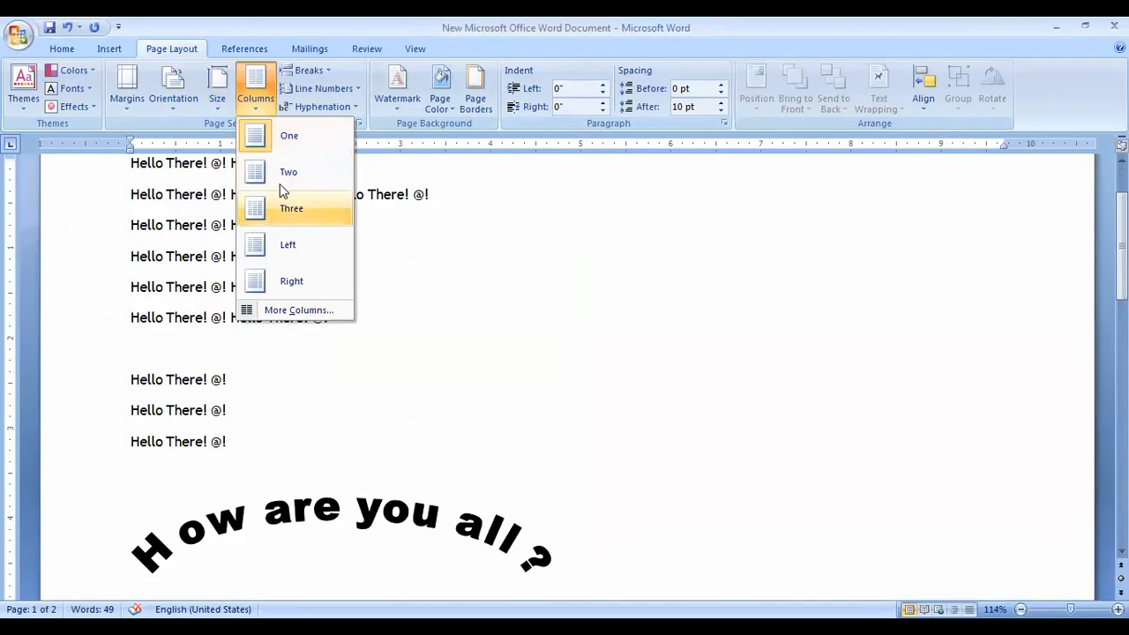
left_click(280, 173)
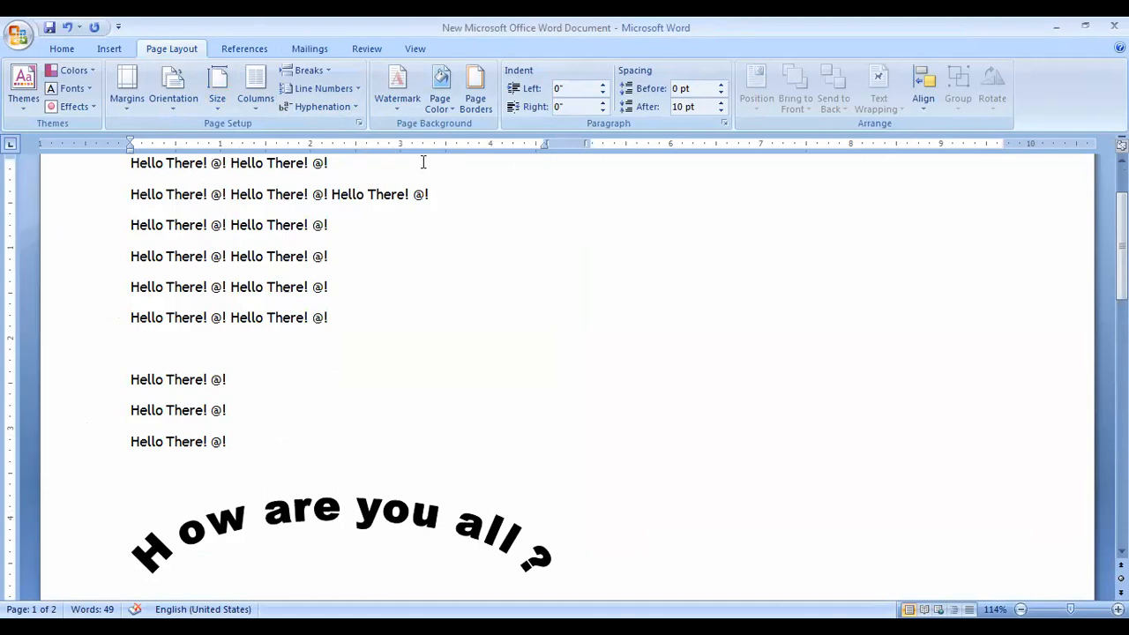
left_click_drag(132, 194, 479, 190)
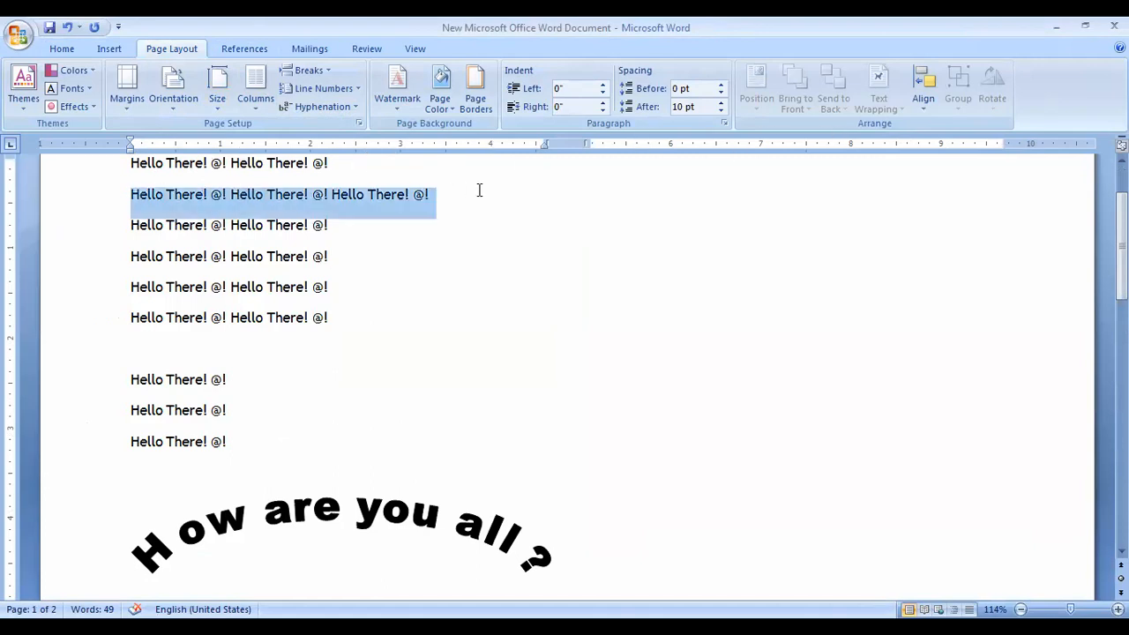
key("ctrl+c")
left_click(364, 162)
key("ctrl+v")
key("ctrl+v")
key("ctrl+v")
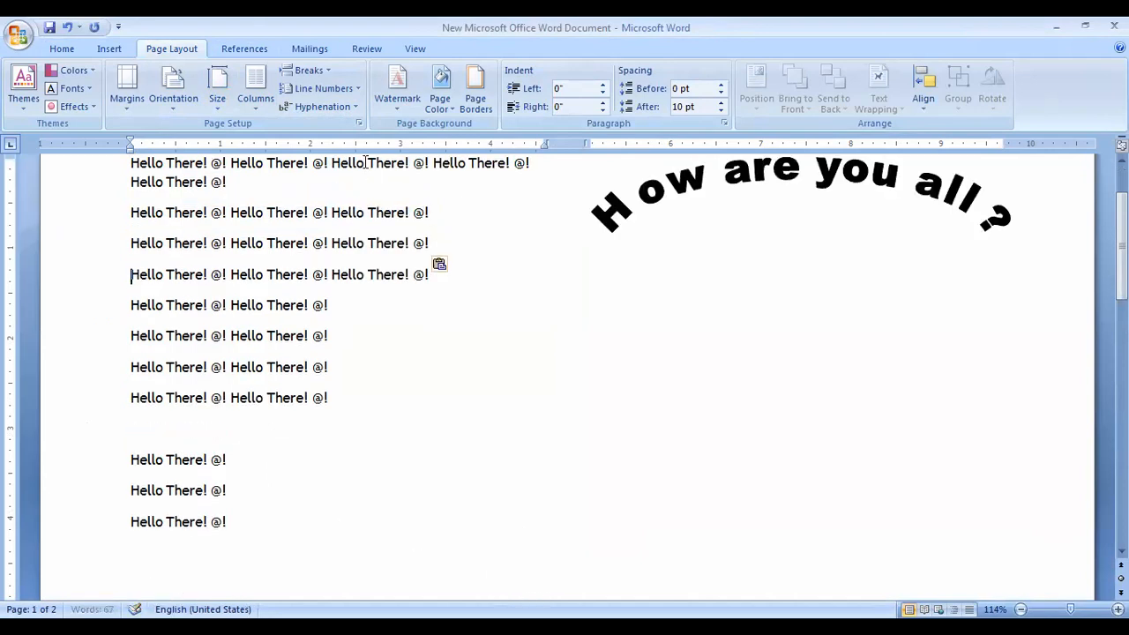
key("ctrl+v")
key("ctrl+v")
key("ctrl+v")
key("ctrl+v")
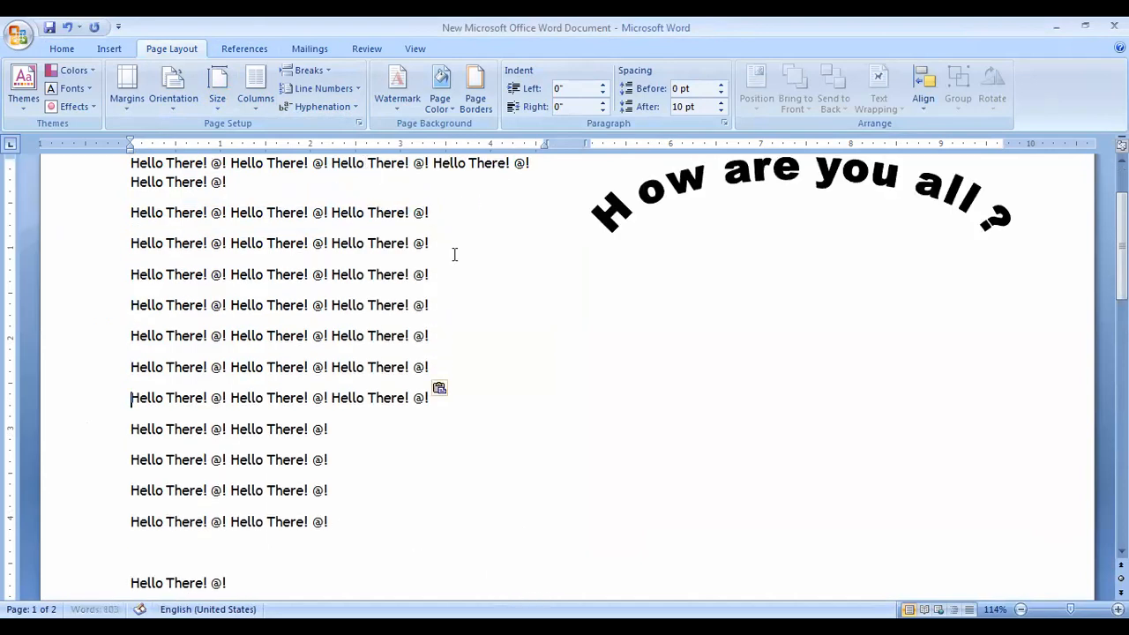
Join the third greeting line onto the end of the second line.
scroll(468, 285, "up", 2)
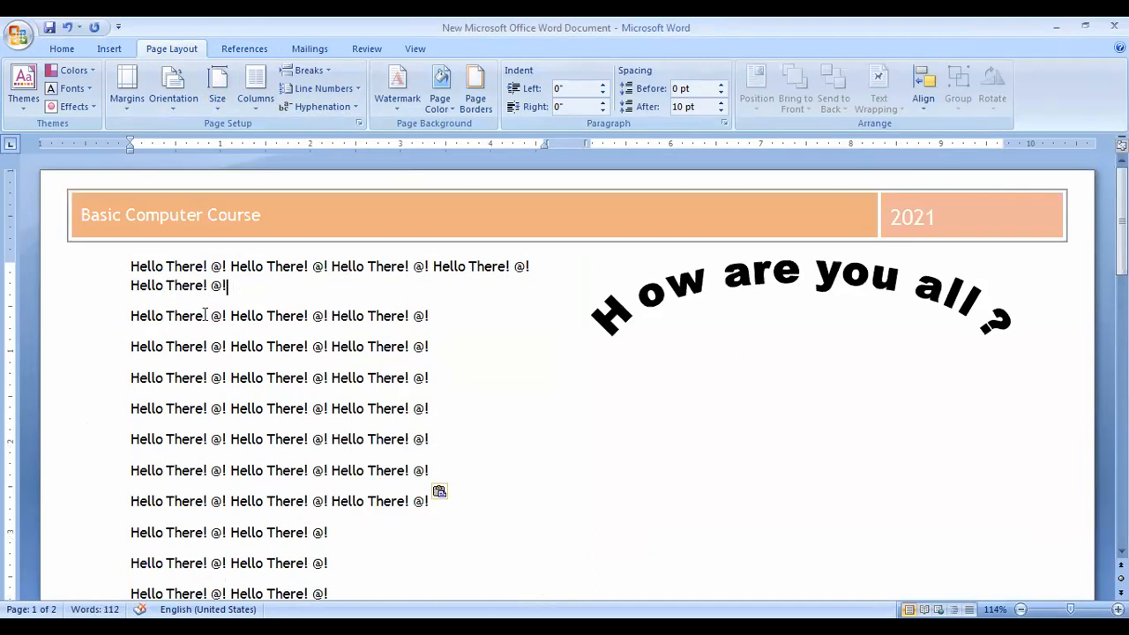
left_click_drag(131, 316, 235, 326)
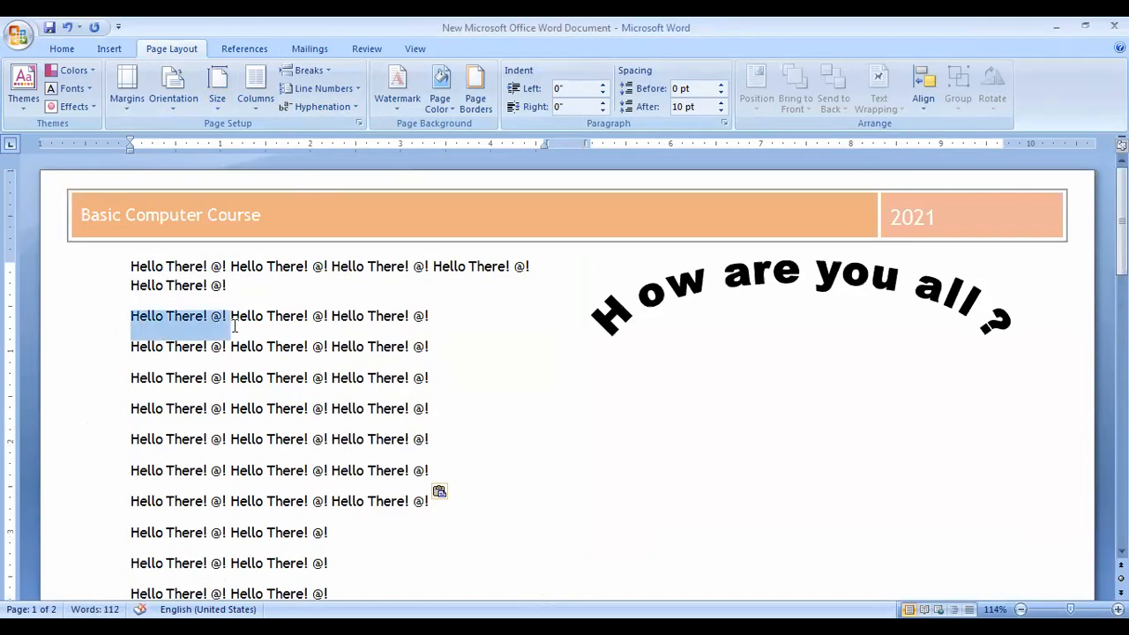
left_click(237, 281)
key("Delete")
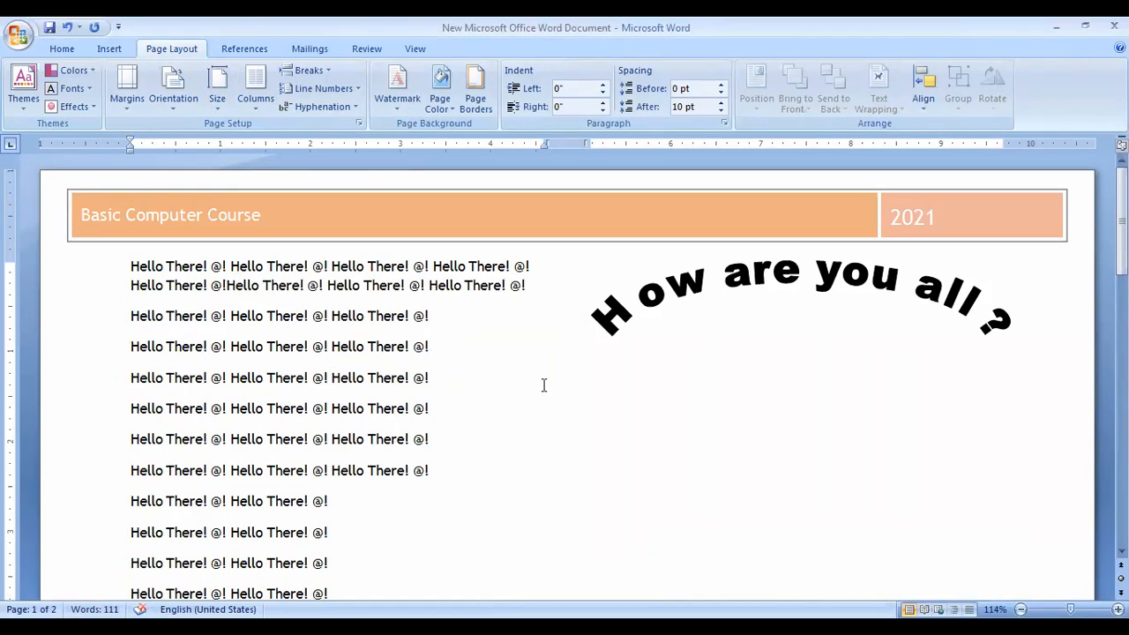
Paste another copy of the greeting lines after the second line.
scroll(555, 470, "down", 10)
scroll(270, 330, "up", 4)
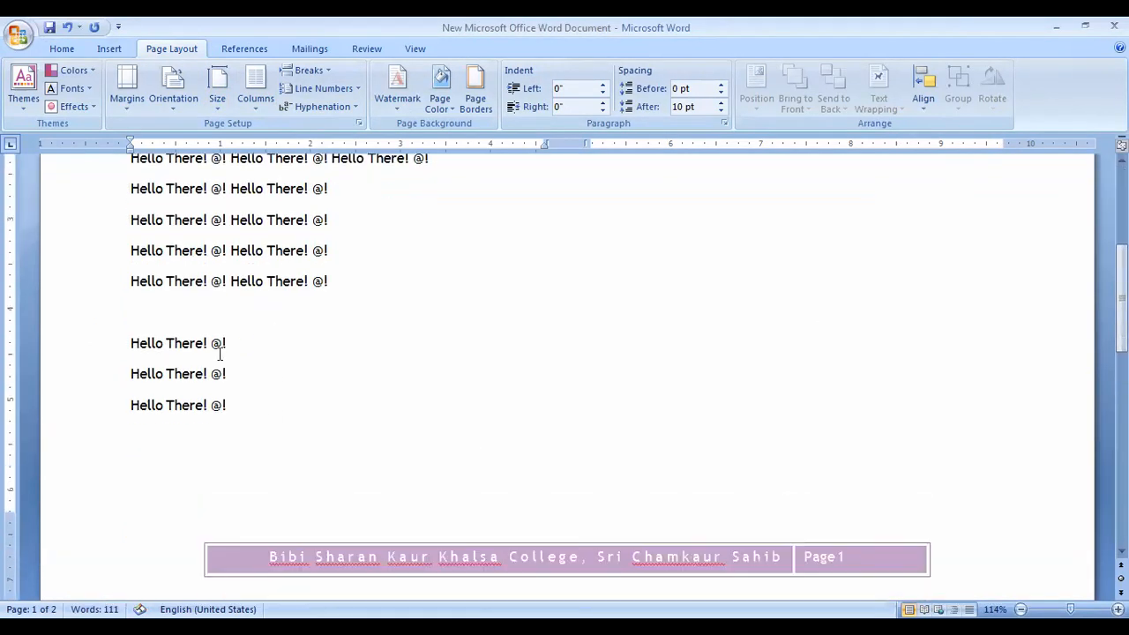
scroll(227, 360, "up", 3)
scroll(279, 339, "up", 4)
left_click_drag(131, 265, 534, 285)
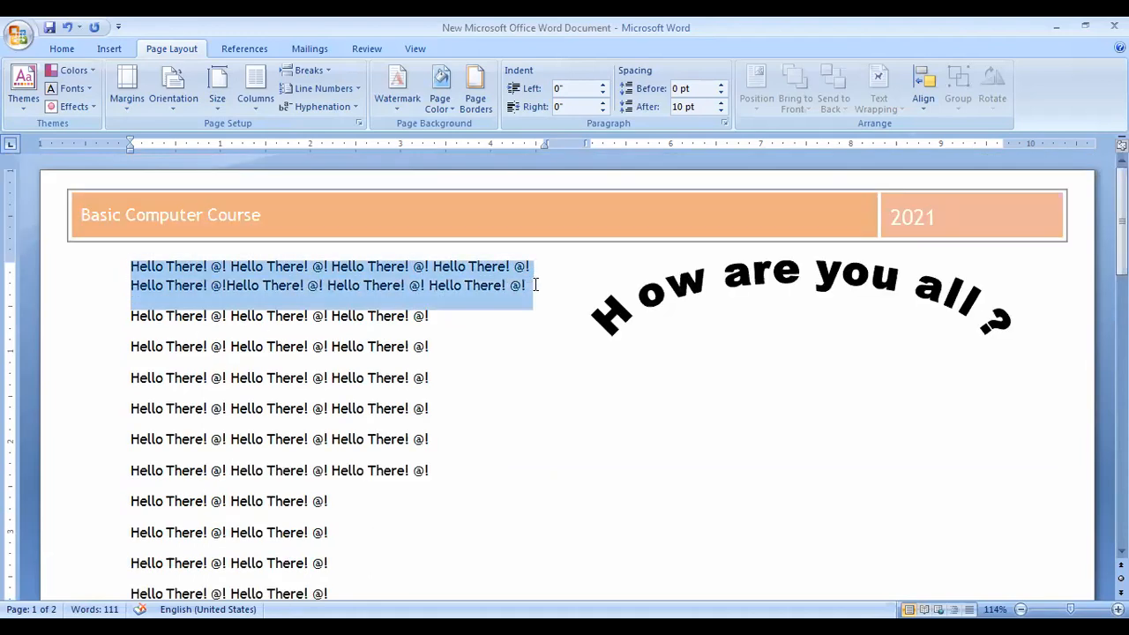
left_click(534, 284)
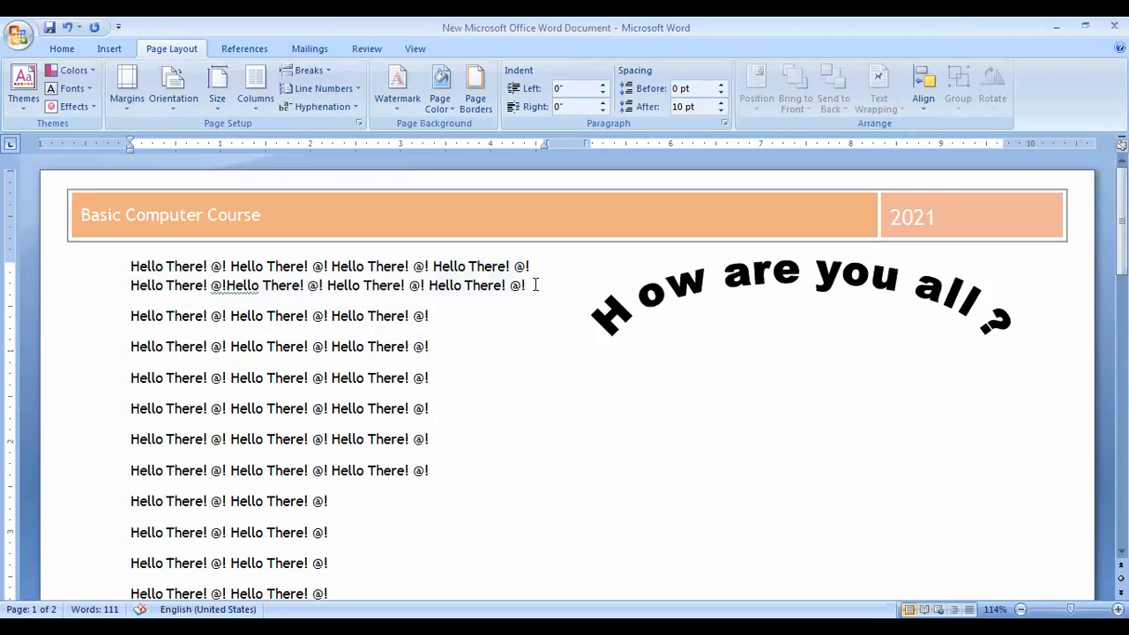
key("ctrl+v")
key("ctrl+v")
key("ctrl+v")
key("ctrl+v")
key("ctrl+v")
key("ctrl+v")
key("ctrl+v")
key("ctrl+v")
key("ctrl+v")
key("ctrl+v")
key("ctrl+v")
key("ctrl+v")
key("ctrl+v")
scroll(535, 285, "down", 2)
scroll(535, 285, "up", 4)
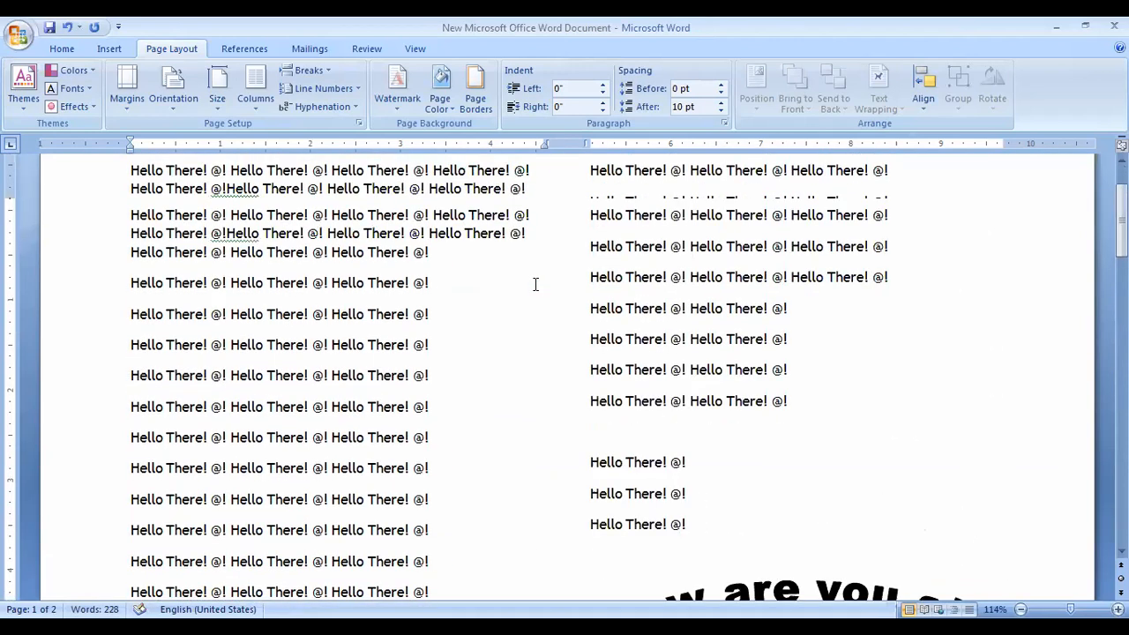
scroll(536, 284, "up", 2)
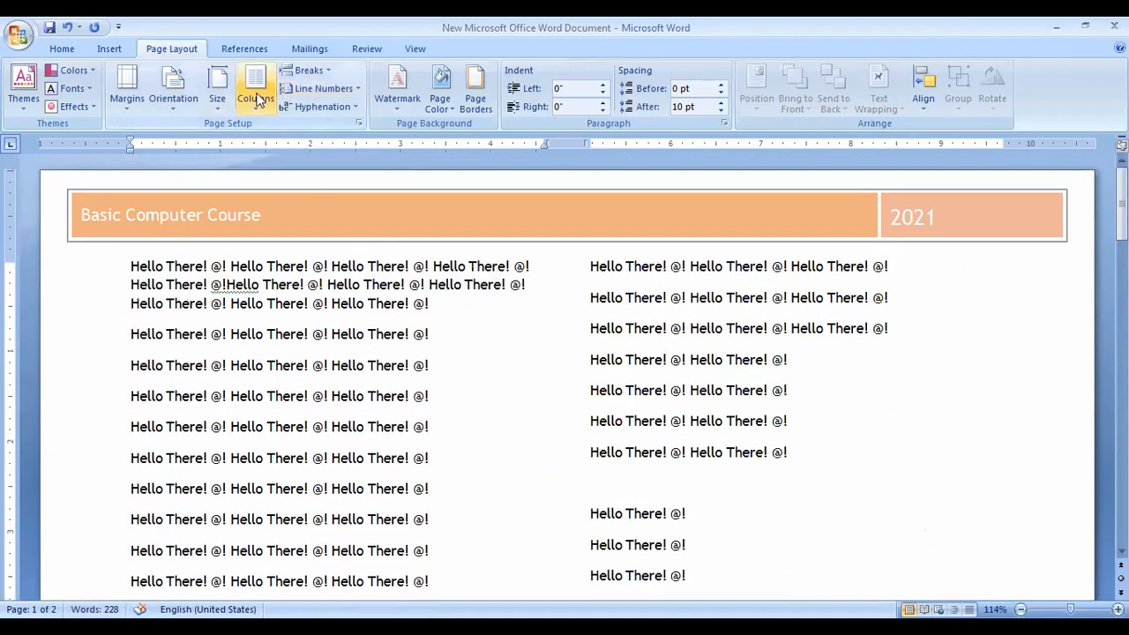
left_click(255, 96)
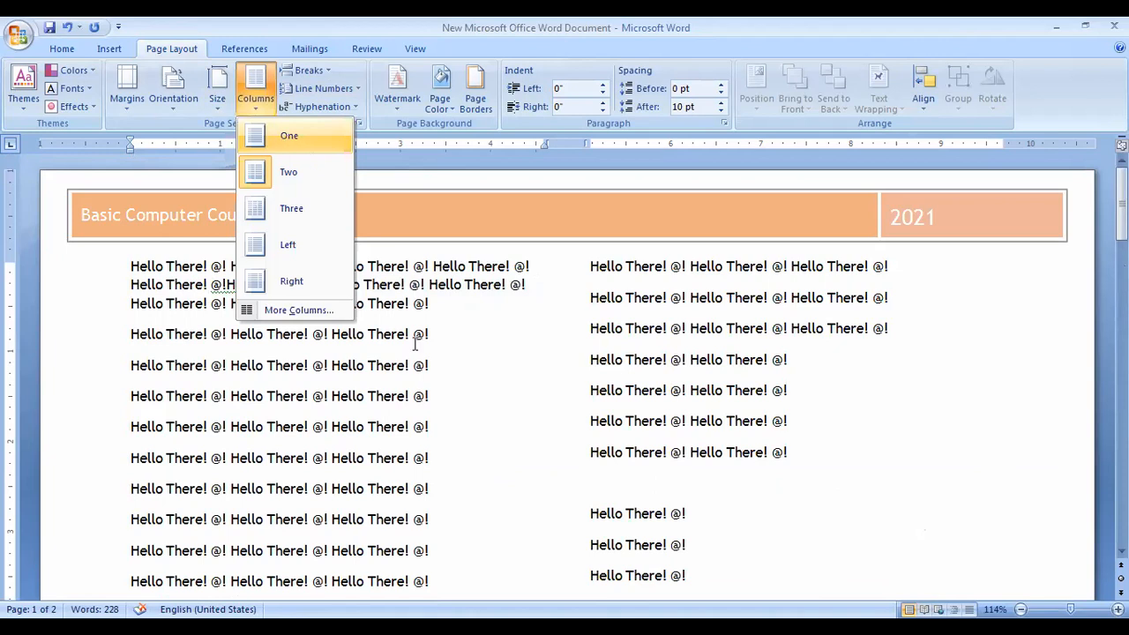
left_click(289, 135)
mouse_move(1121, 198)
left_mouse_down()
mouse_move(1121, 431)
mouse_move(1121, 201)
left_mouse_up()
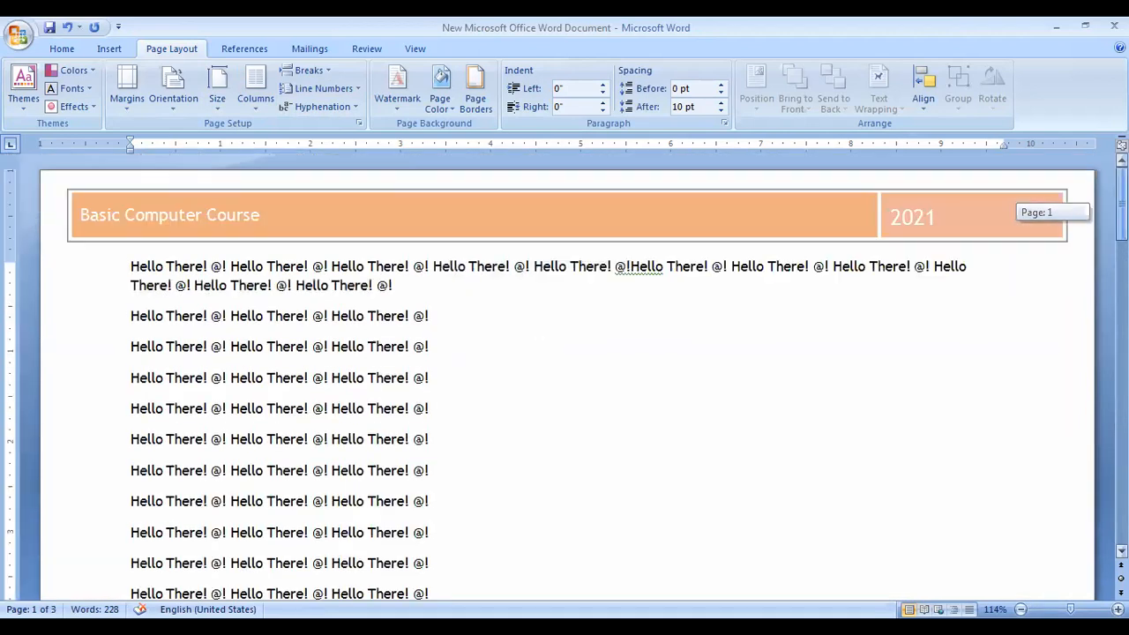
left_click(250, 94)
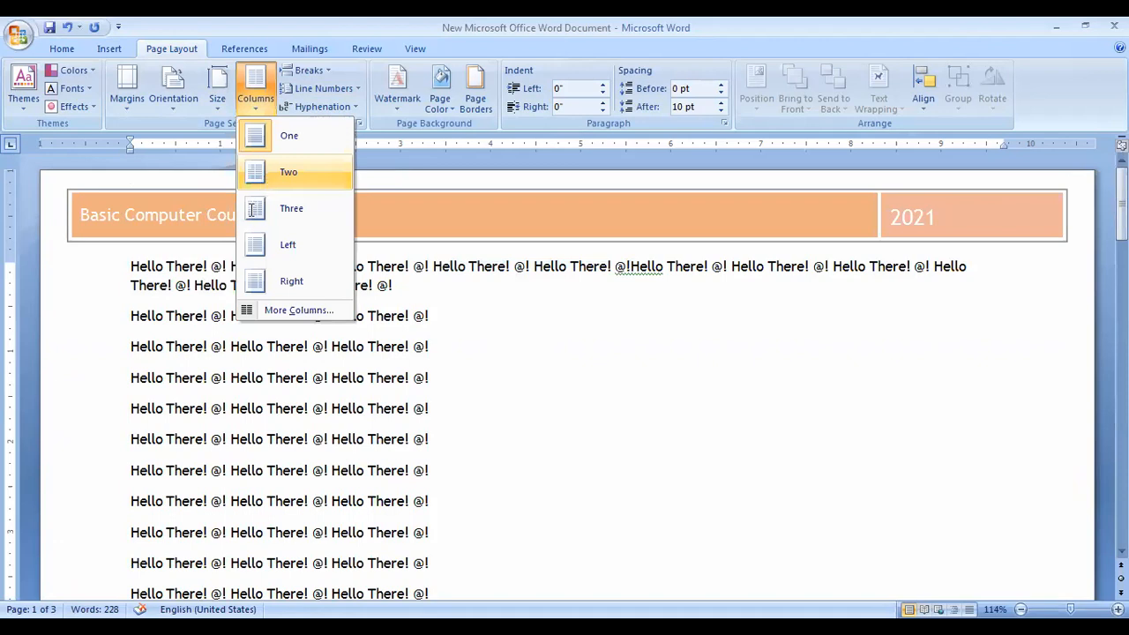
left_click(263, 181)
left_click_drag(1122, 223, 1121, 211)
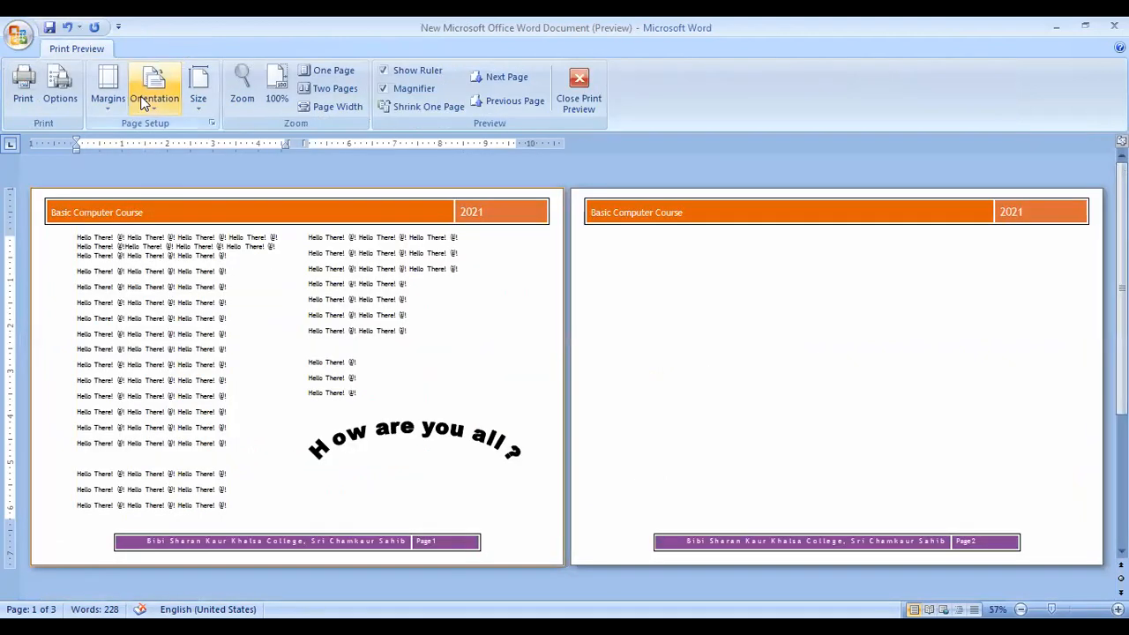
Switch both pages to Portrait orientation and close Print Preview.
left_click(154, 88)
left_click(155, 138)
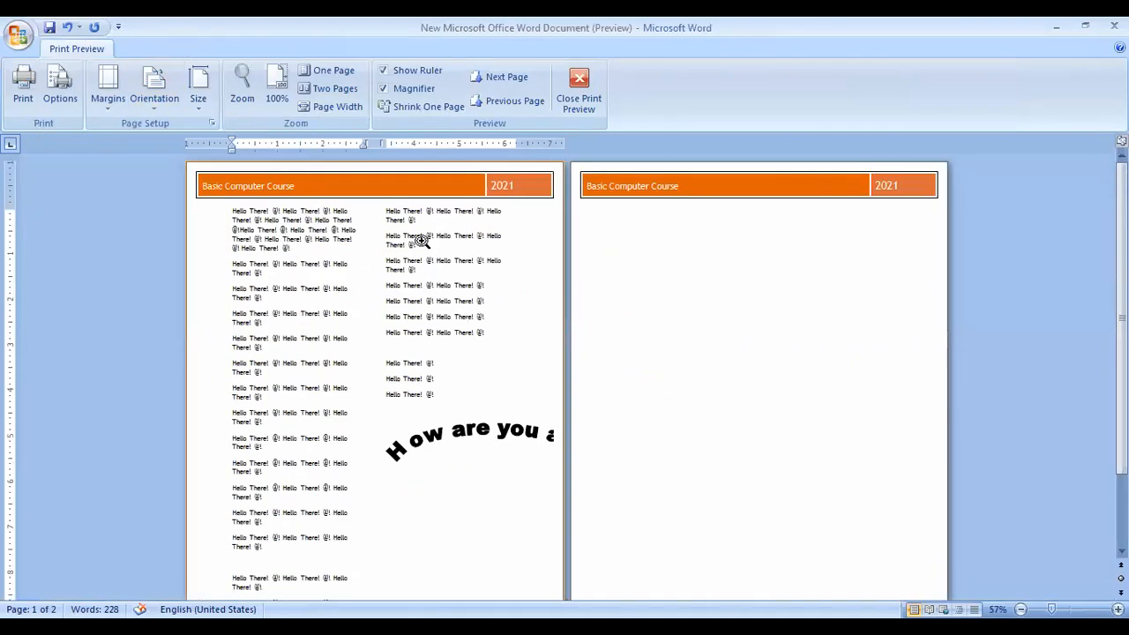
left_click(578, 88)
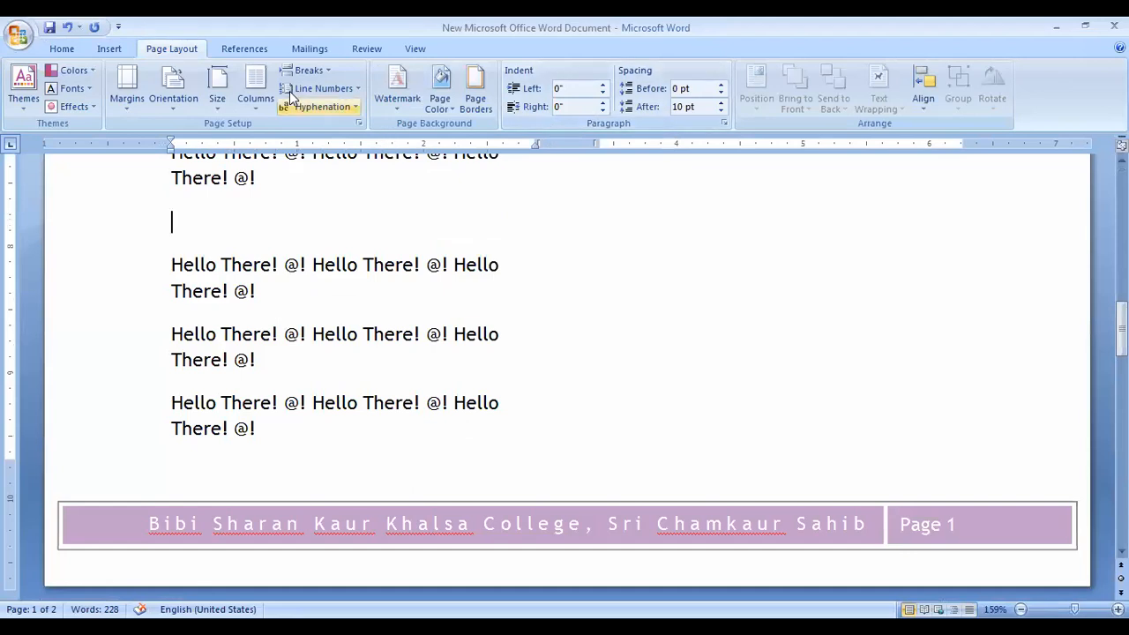
Try the Three and Left column presets, then settle on Right (wide left, narrow right).
left_click(255, 93)
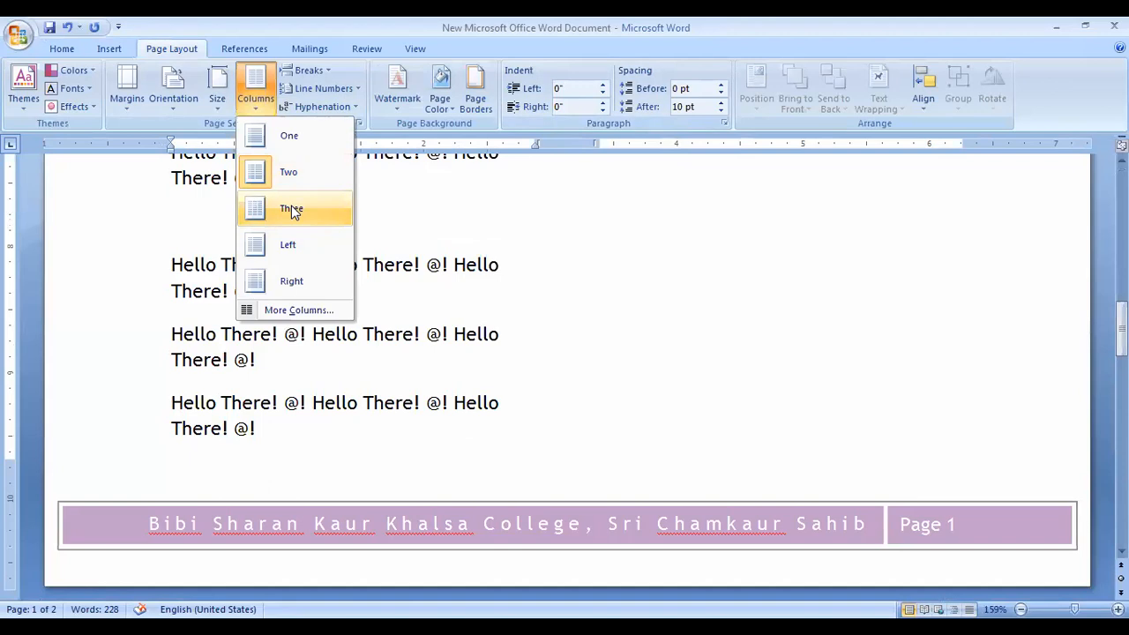
left_click(291, 208)
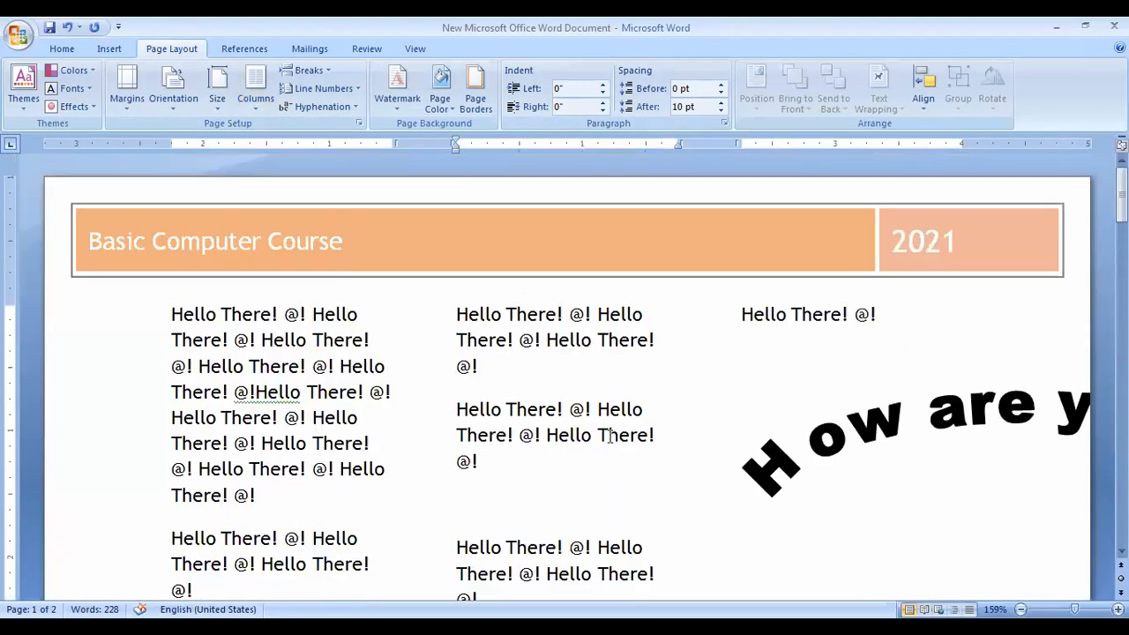
left_click(281, 240)
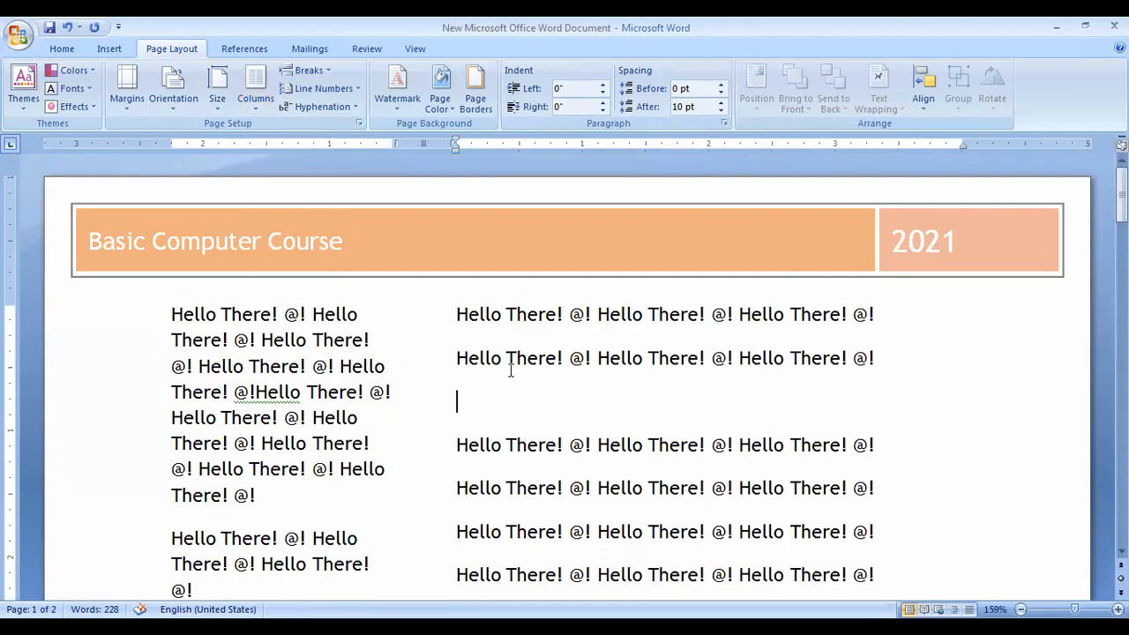
left_click(253, 104)
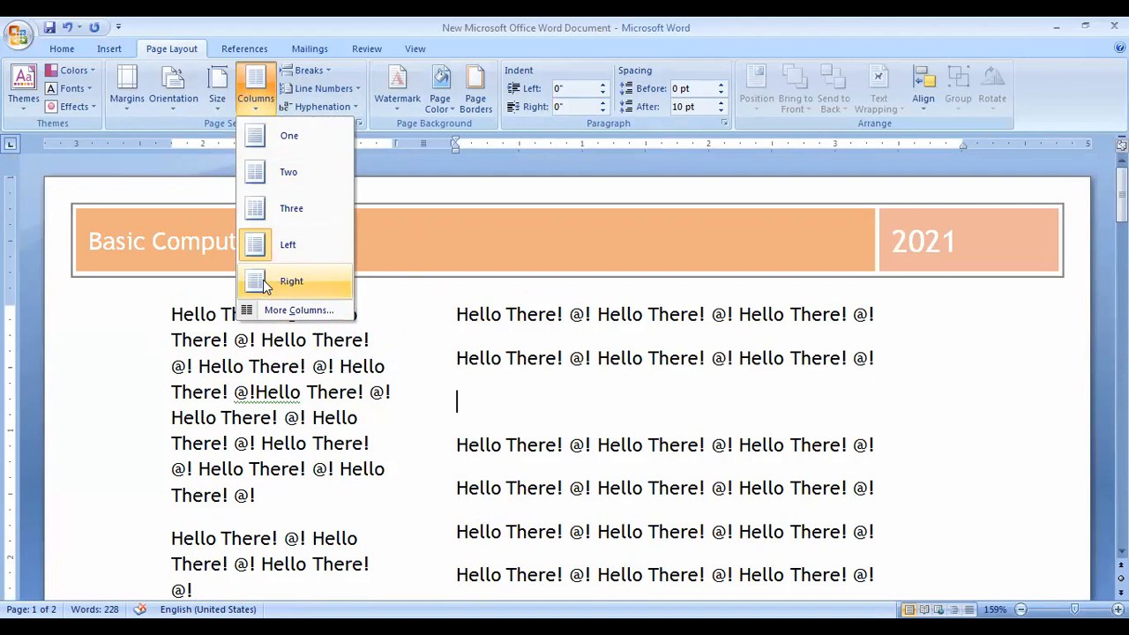
left_click(265, 282)
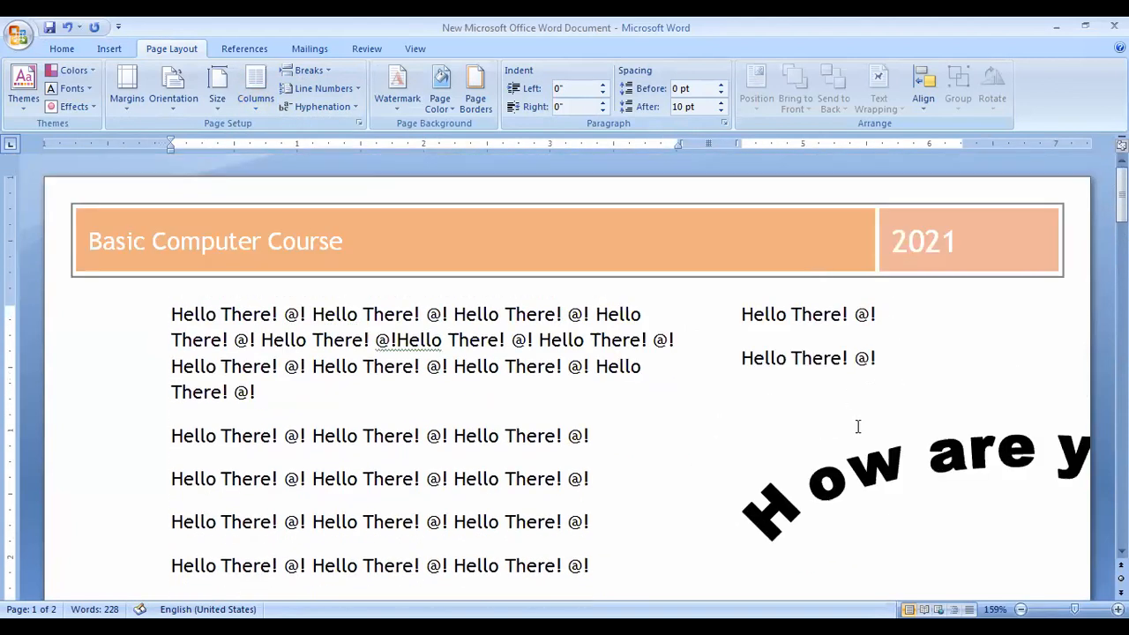
left_click(255, 99)
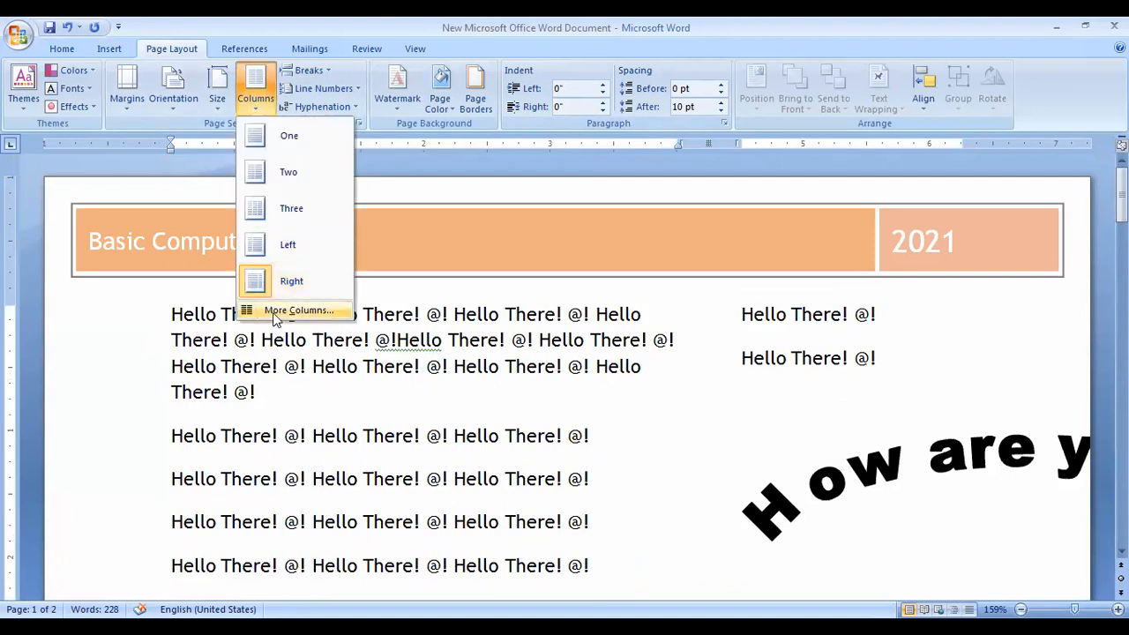
Set the document to 6 columns through More Columns.
key("Return")
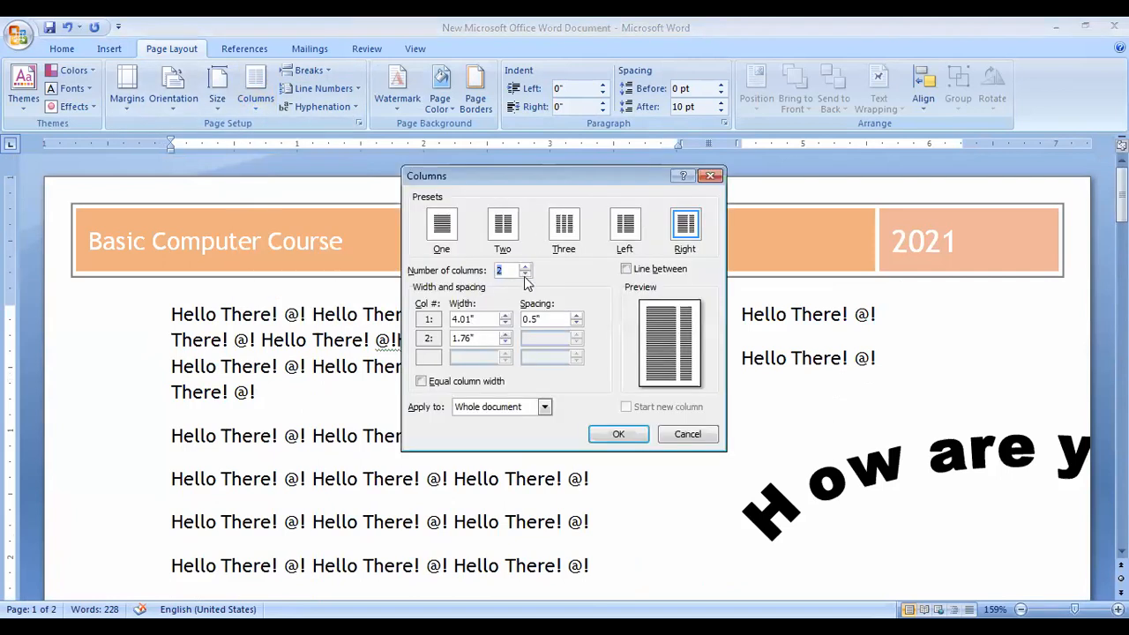
type("6")
key("Return")
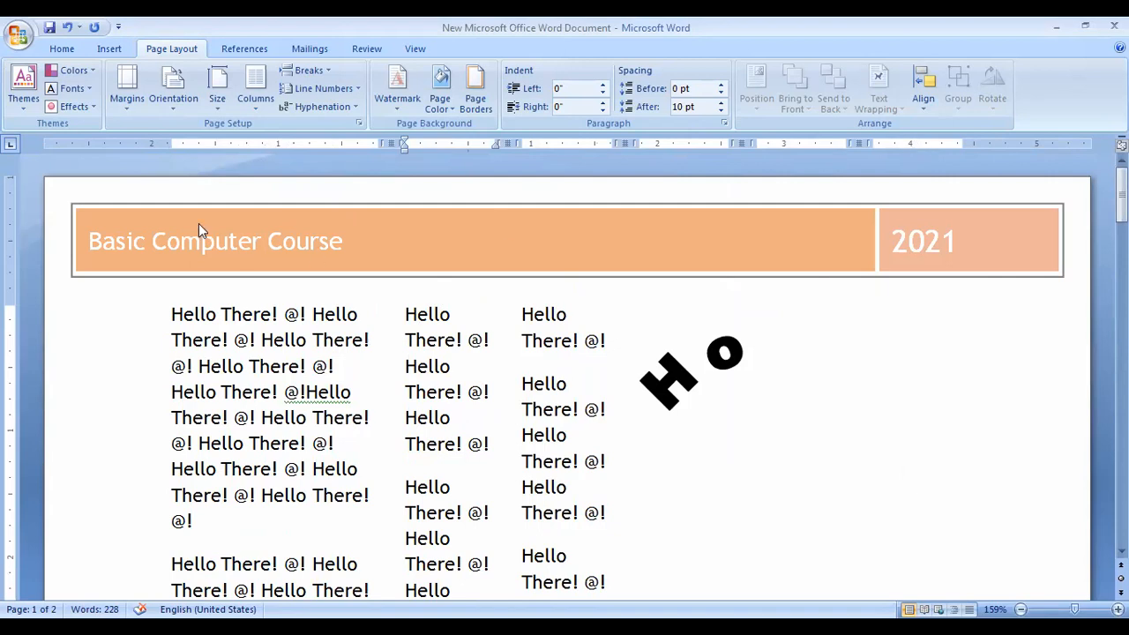
Return to Two equal columns and shrink the arched 'How are you all ?' WordArt.
left_click(253, 100)
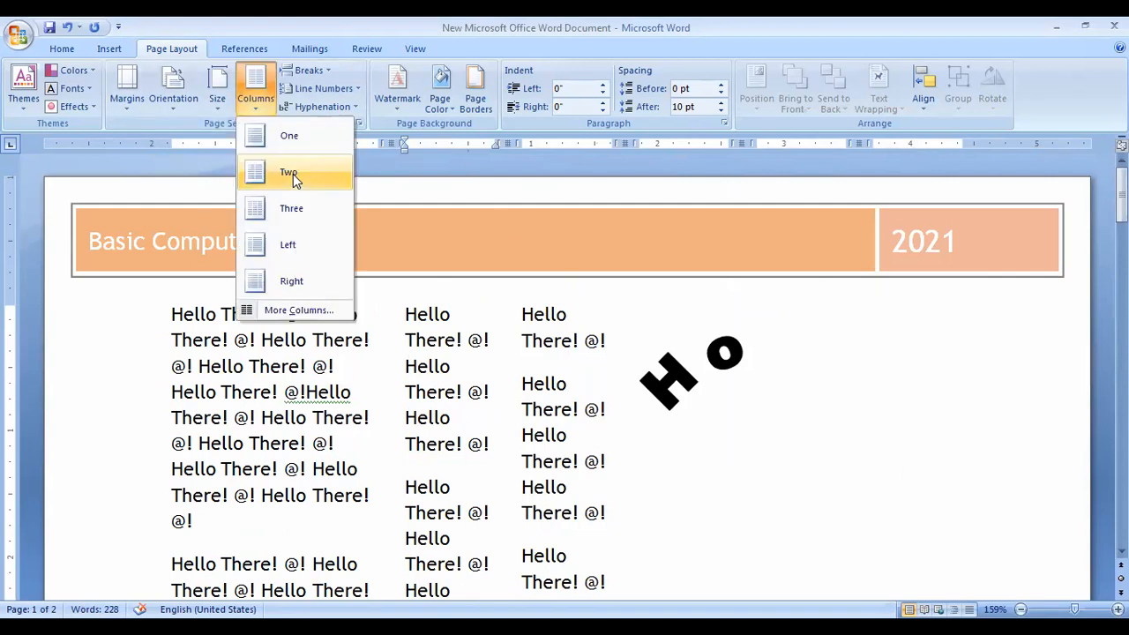
left_click(293, 174)
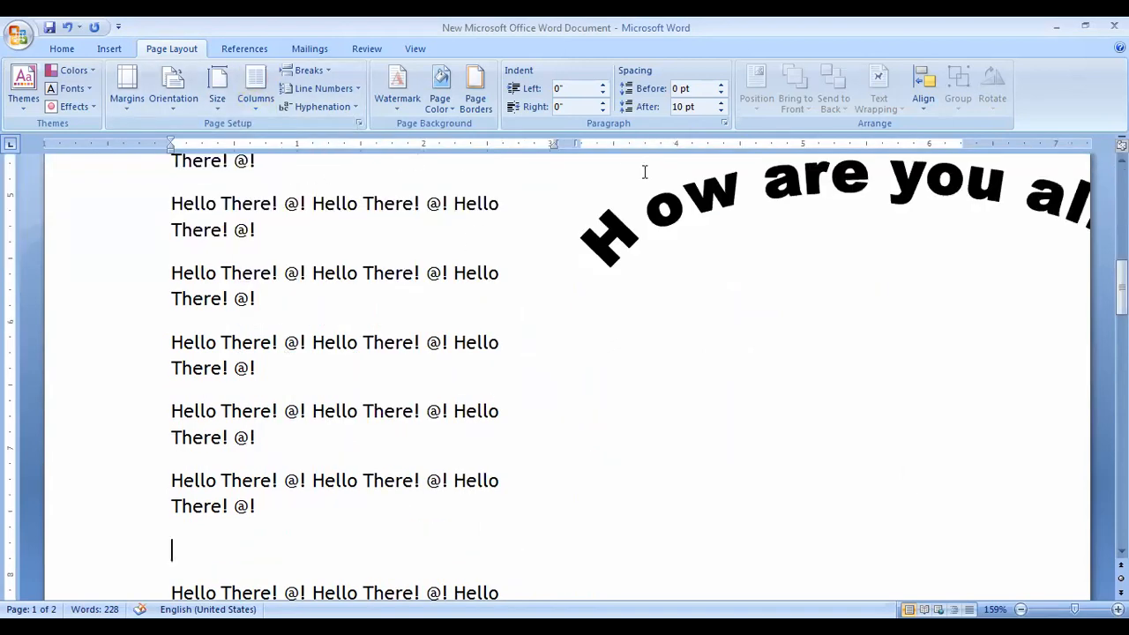
left_click(785, 263)
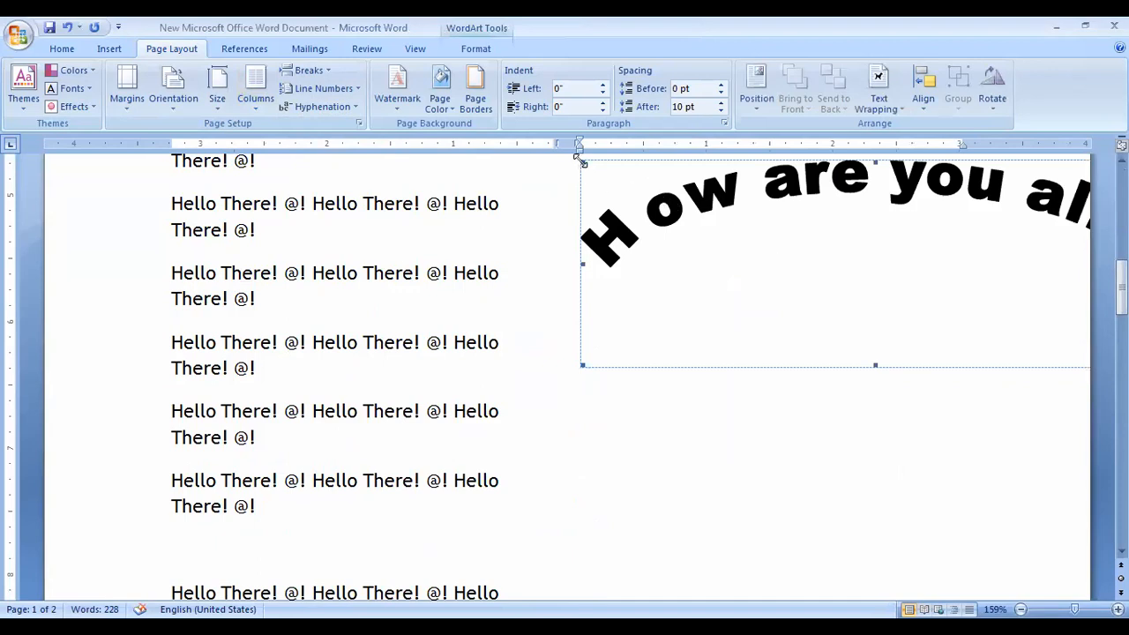
left_click_drag(698, 210, 766, 238)
scroll(724, 254, "up", 5)
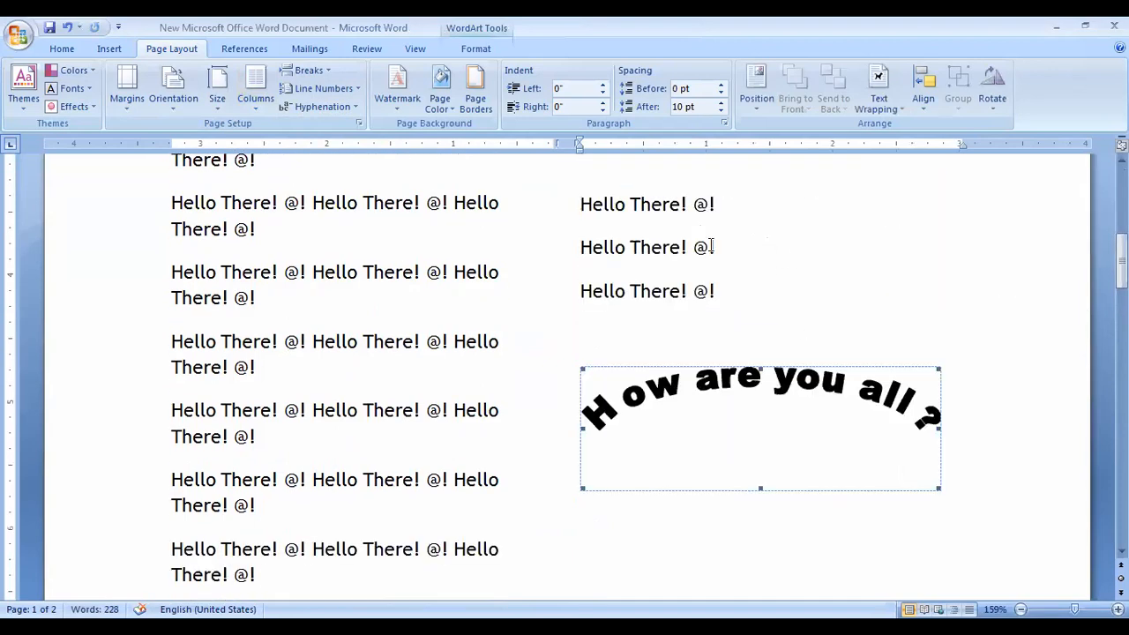